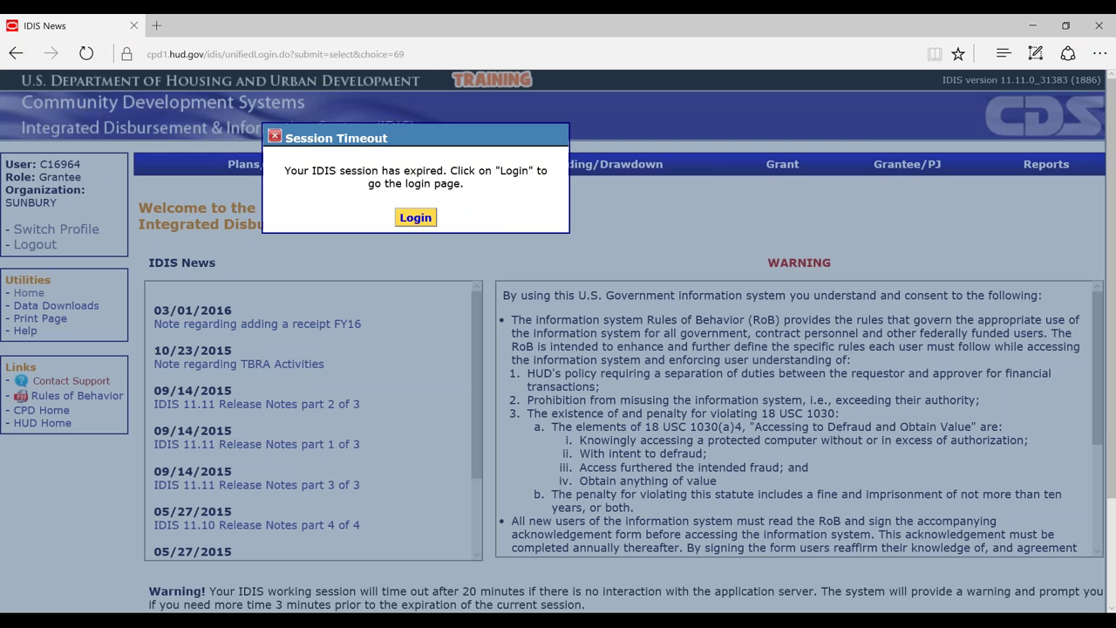
Log back in to the grants portal by entering the account password and agreeing to the Terms of Service.
click(398, 214)
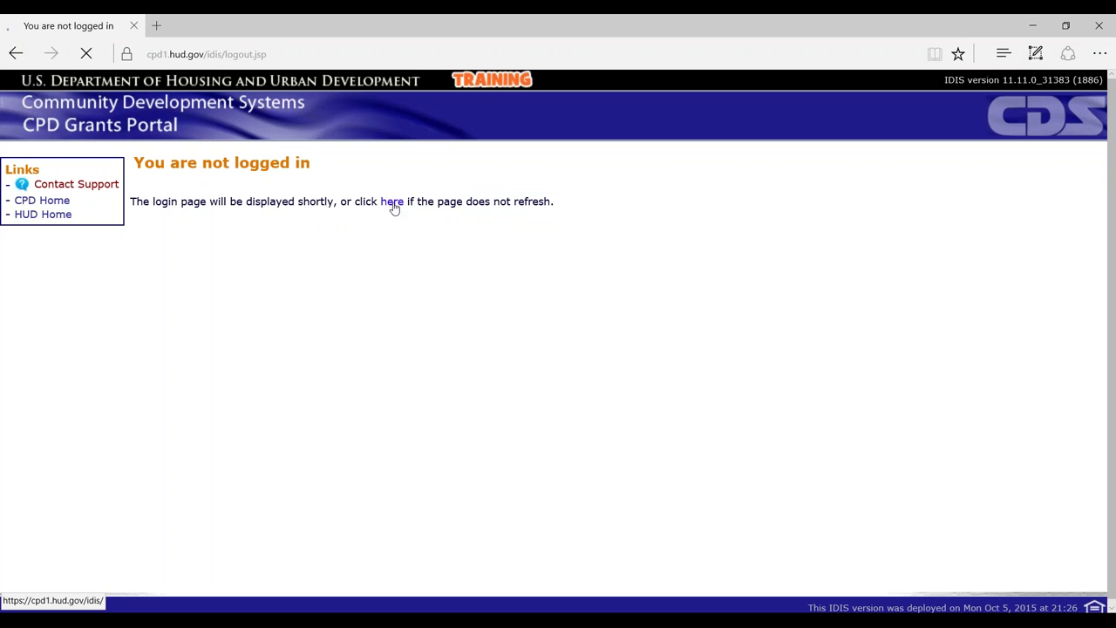
text(********)
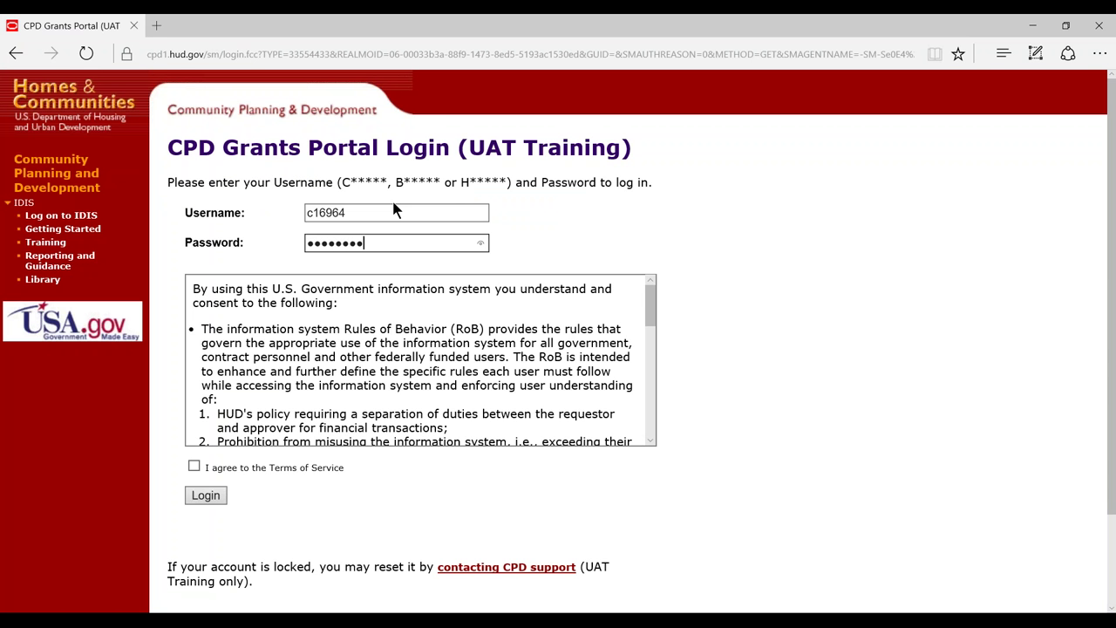
key(Tab)
key(space)
key(Tab)
key(Return)
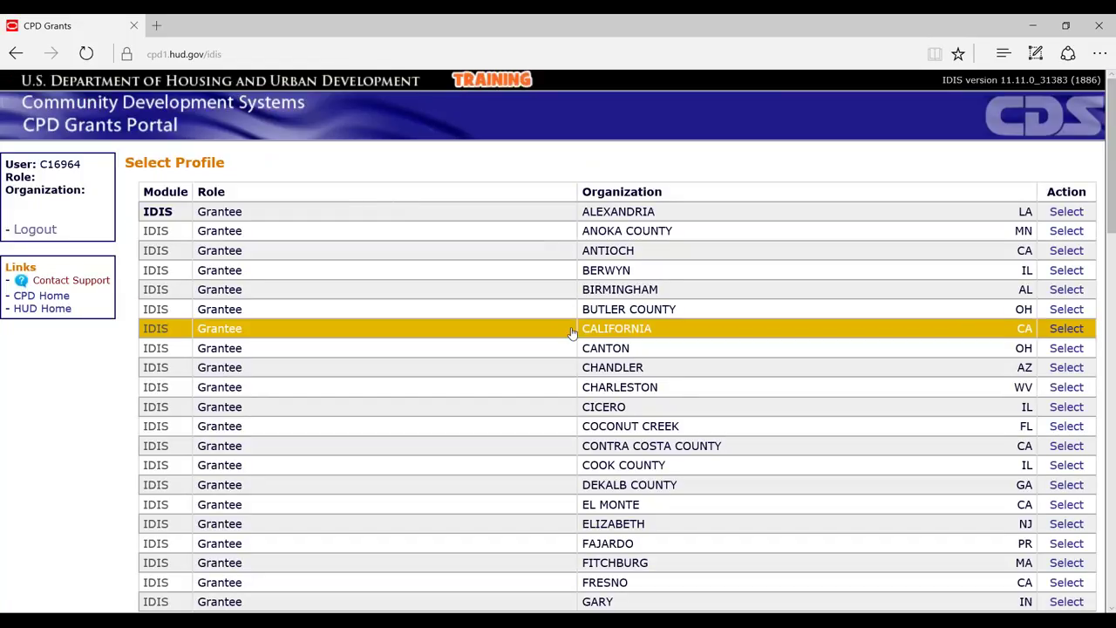
Select the Grantee profile for the organization SUNBURY.
scroll(571, 333, down, 1)
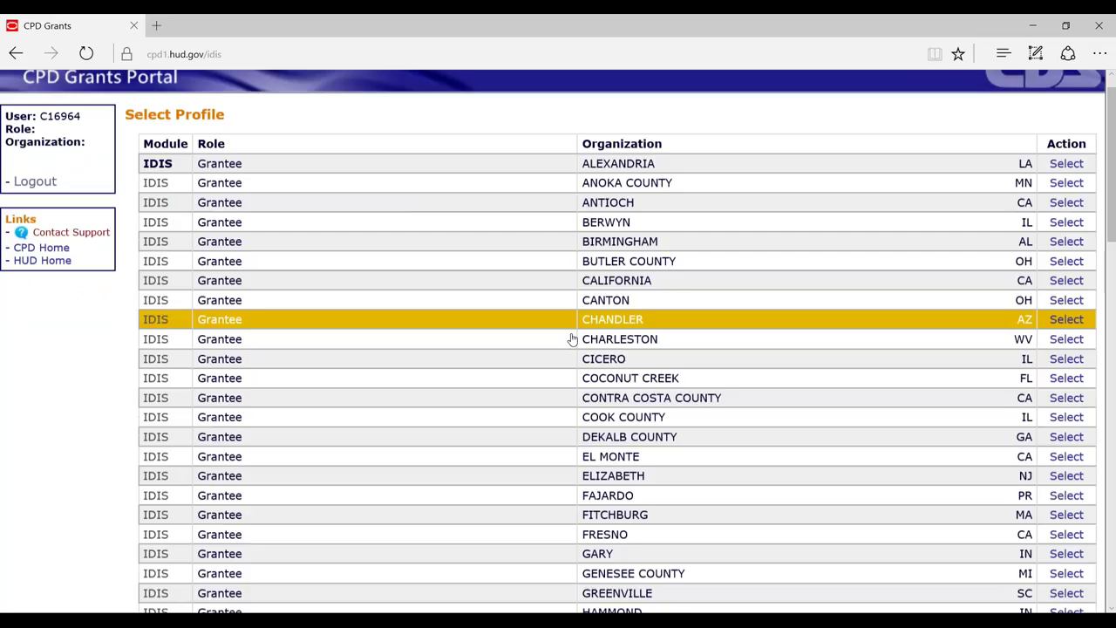
scroll(571, 339, down, 5)
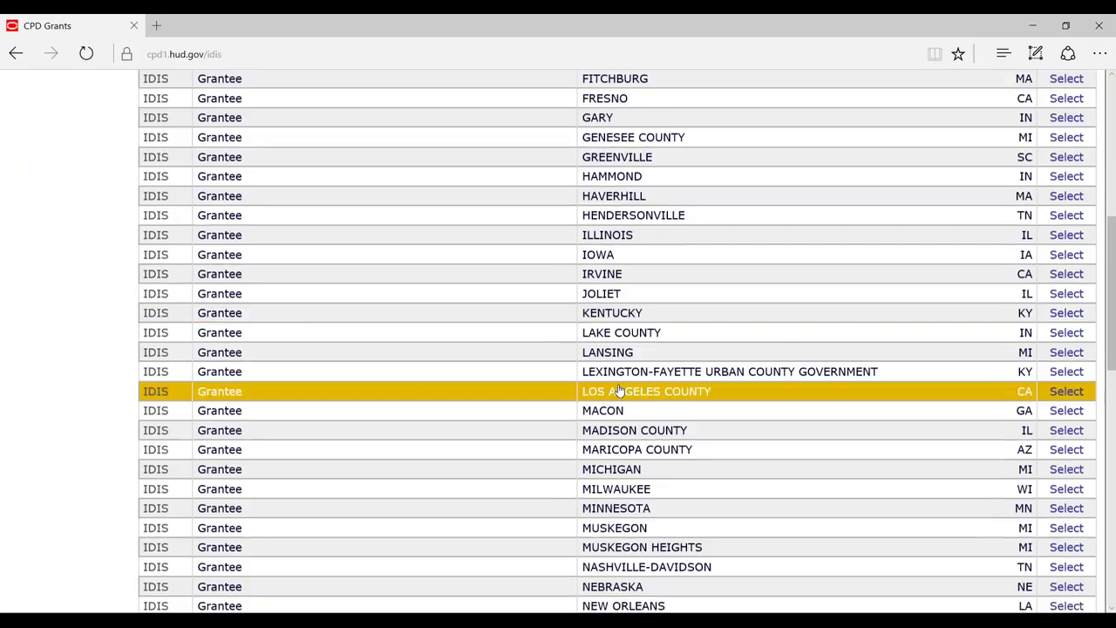
scroll(870, 529, down, 9)
click(1066, 420)
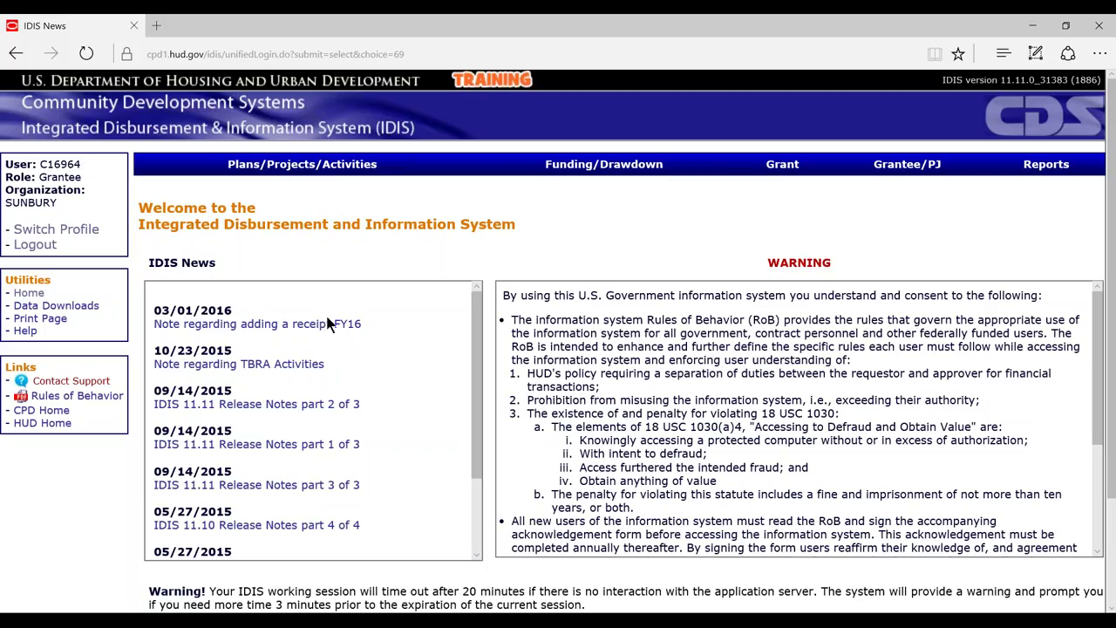
Go to the activities section and open the form for adding a new activity.
click(324, 165)
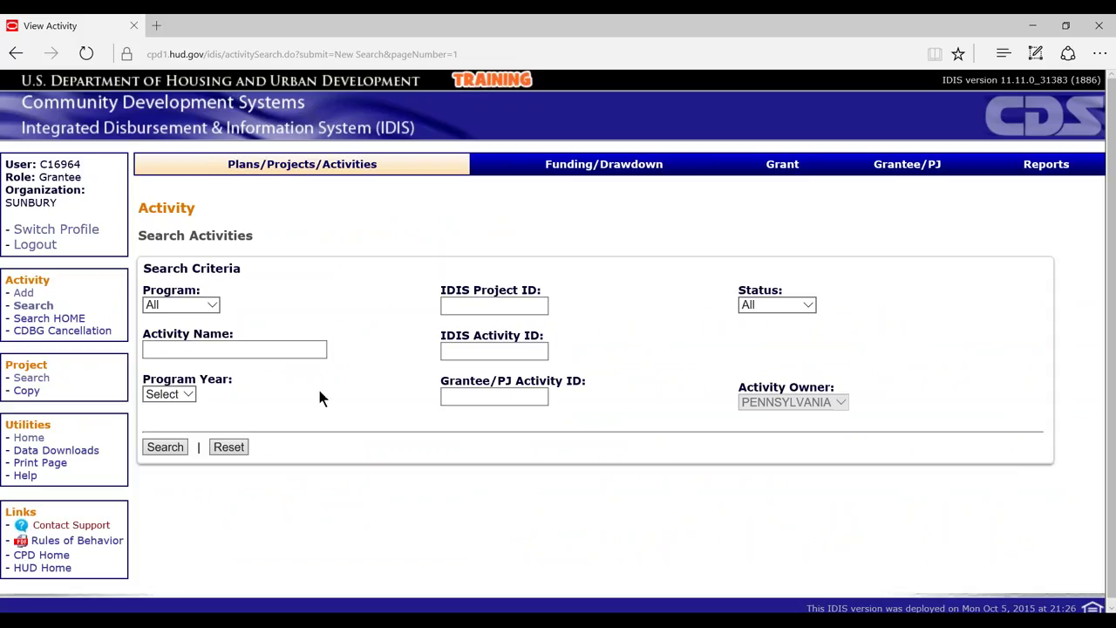
click(22, 295)
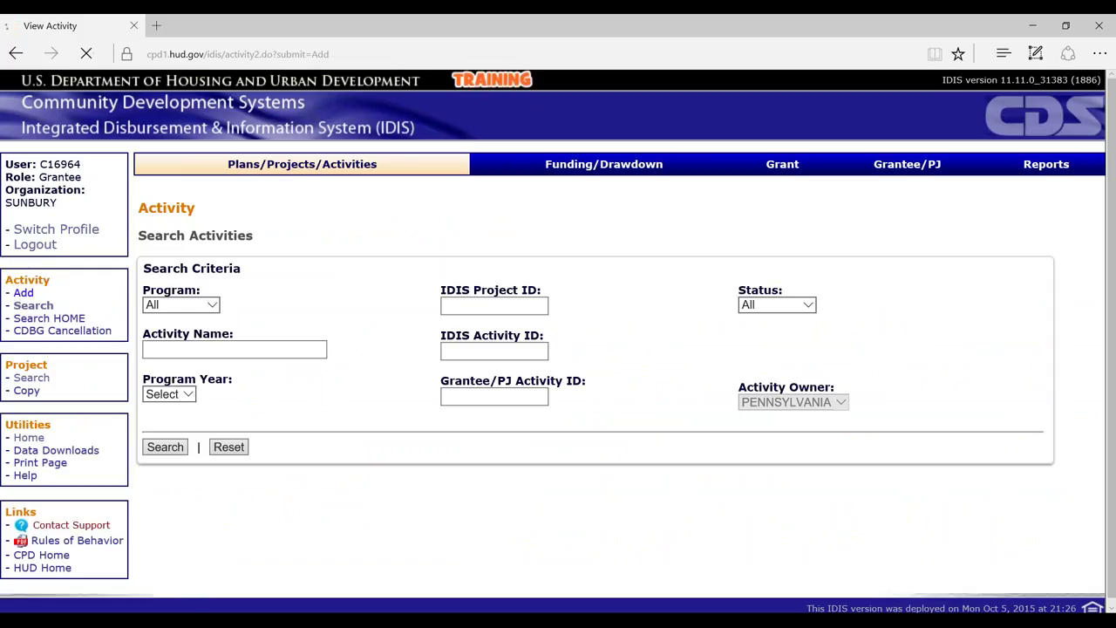
scroll(558, 342, down, 1)
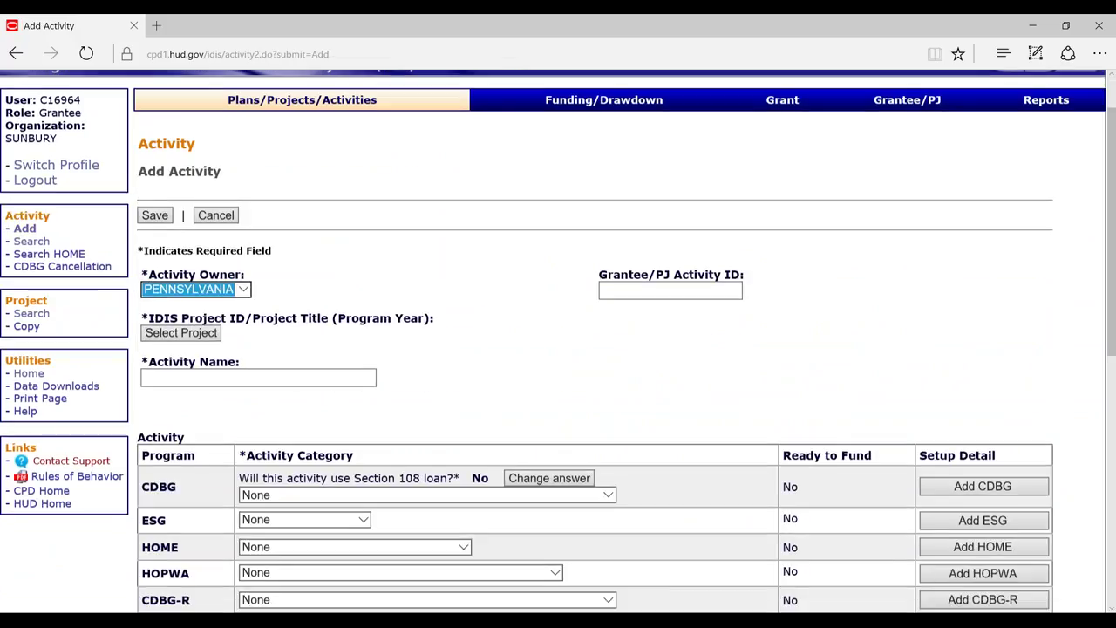
scroll(388, 372, down, 1)
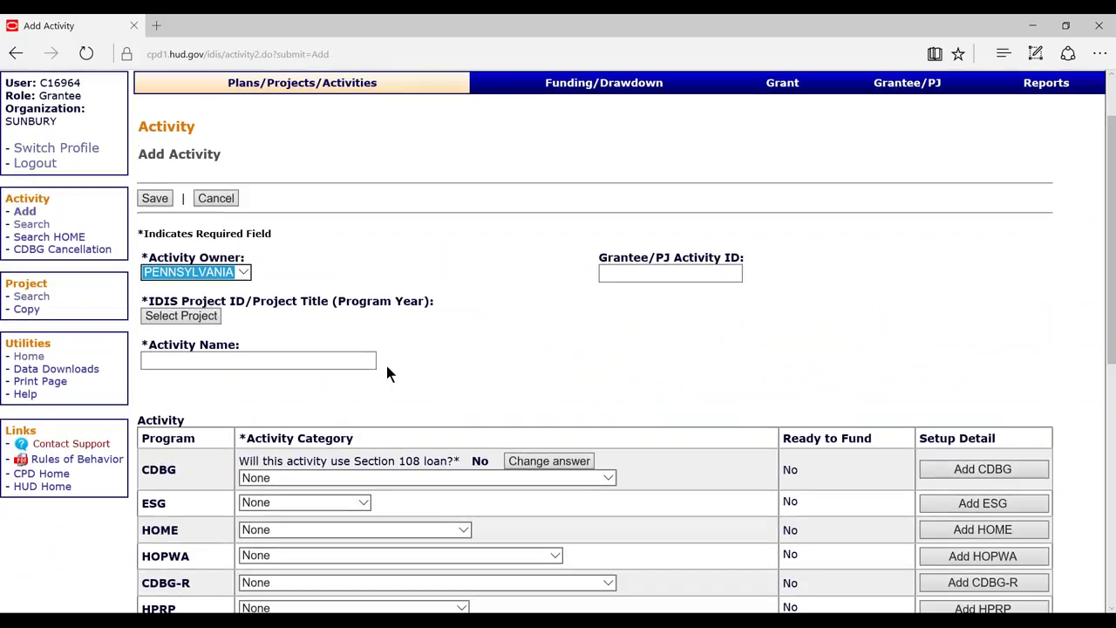
scroll(386, 368, up, 1)
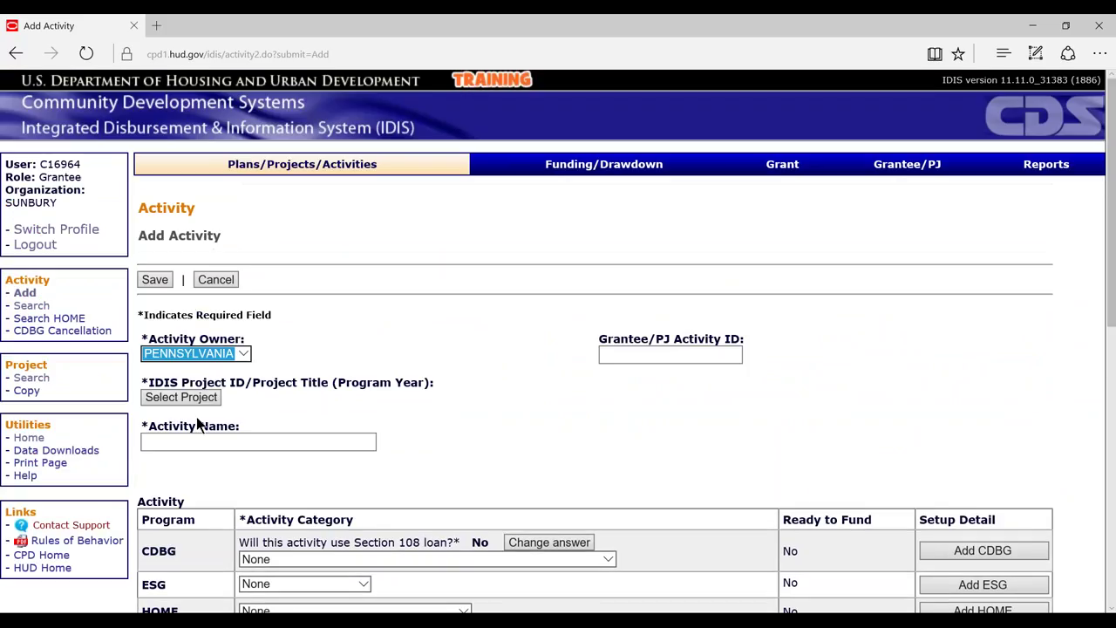
click(207, 422)
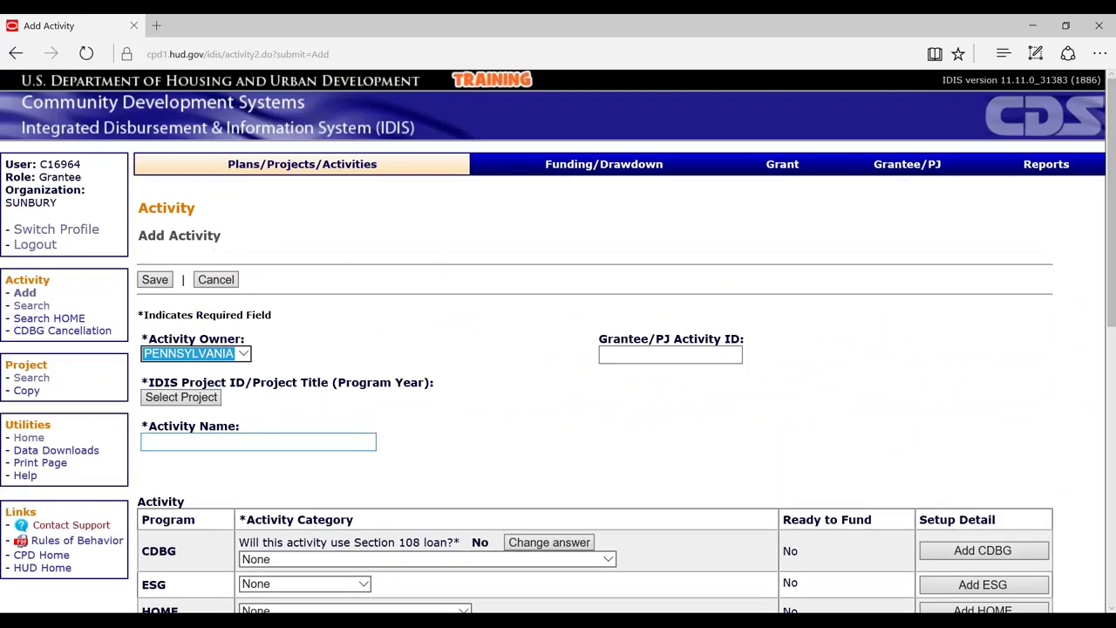
click(238, 422)
scroll(237, 423, down, 1)
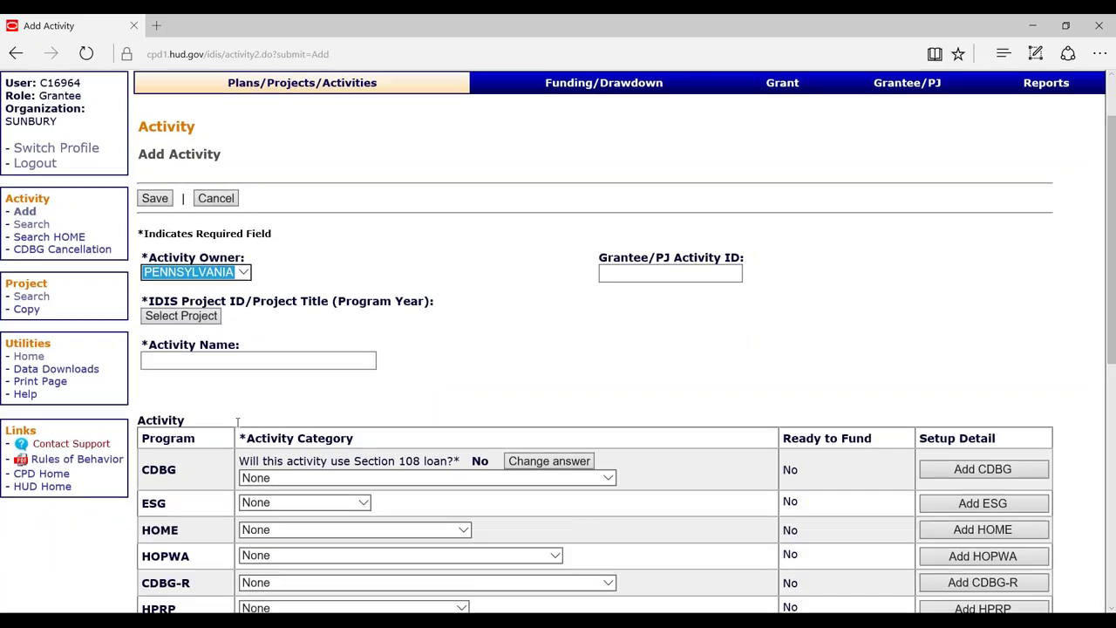
Open project selection for the new activity and search for projects under the HOME program.
click(185, 322)
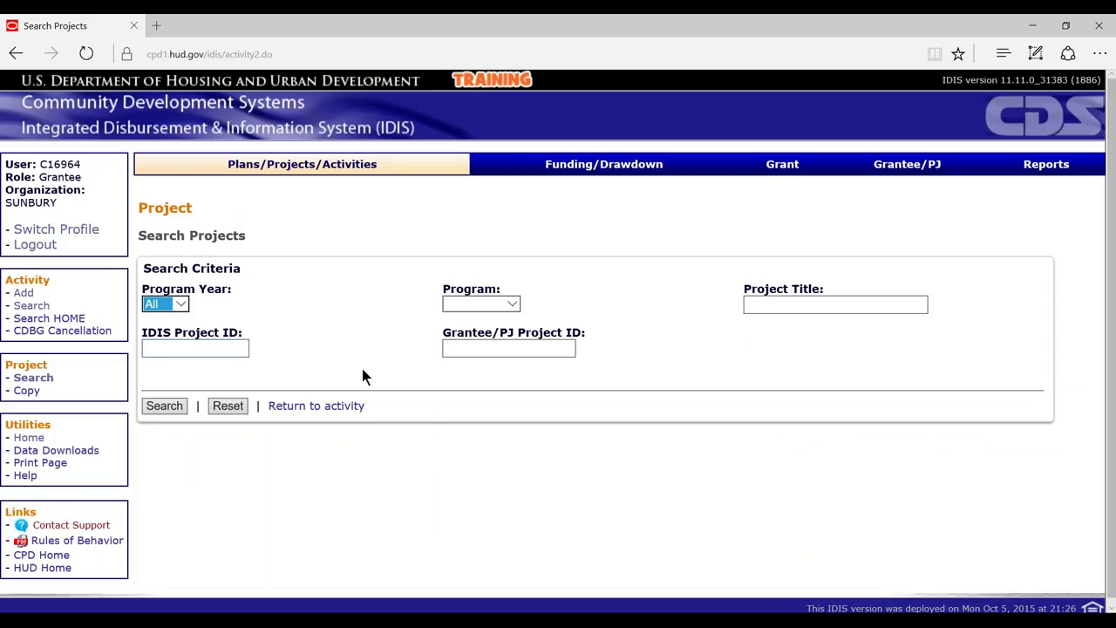
click(498, 301)
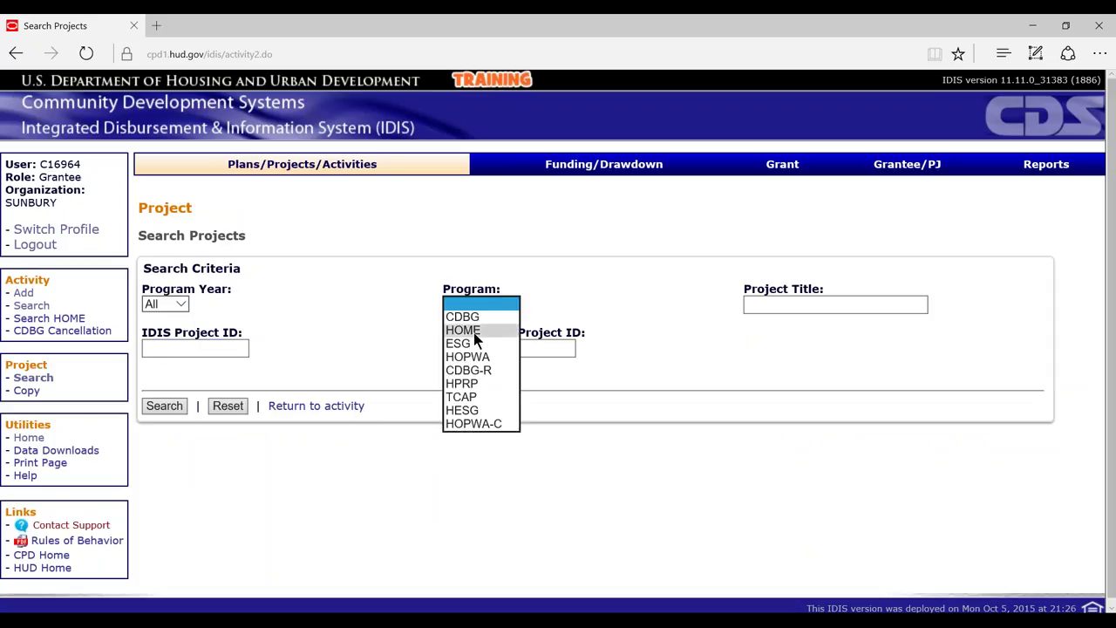
click(474, 332)
click(166, 407)
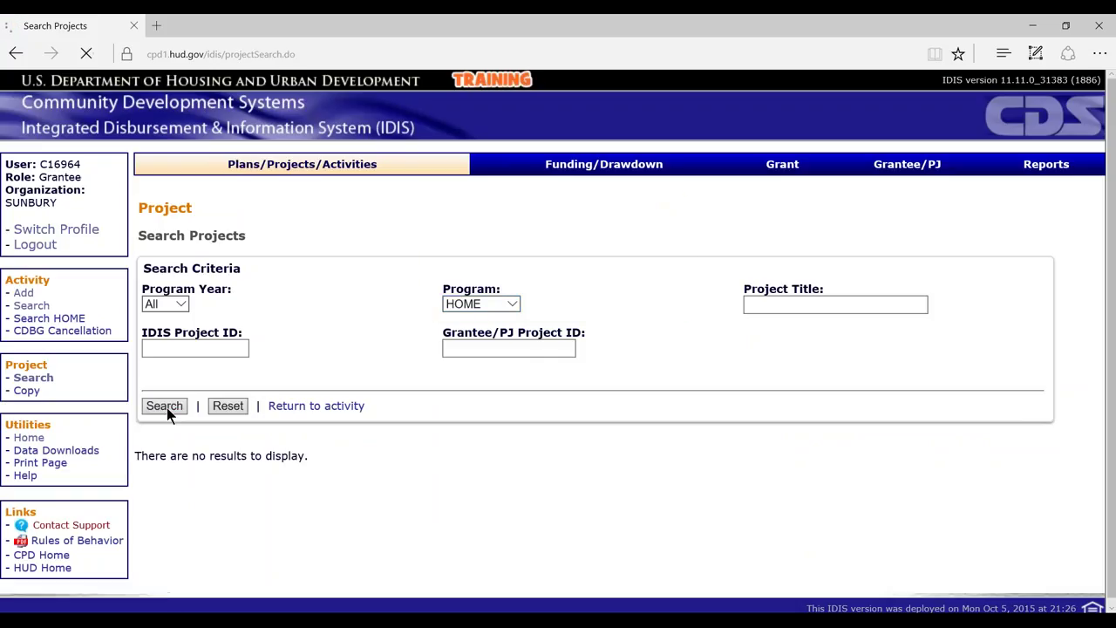
Clear the program filter and search for projects from program year 2014.
click(480, 304)
click(477, 277)
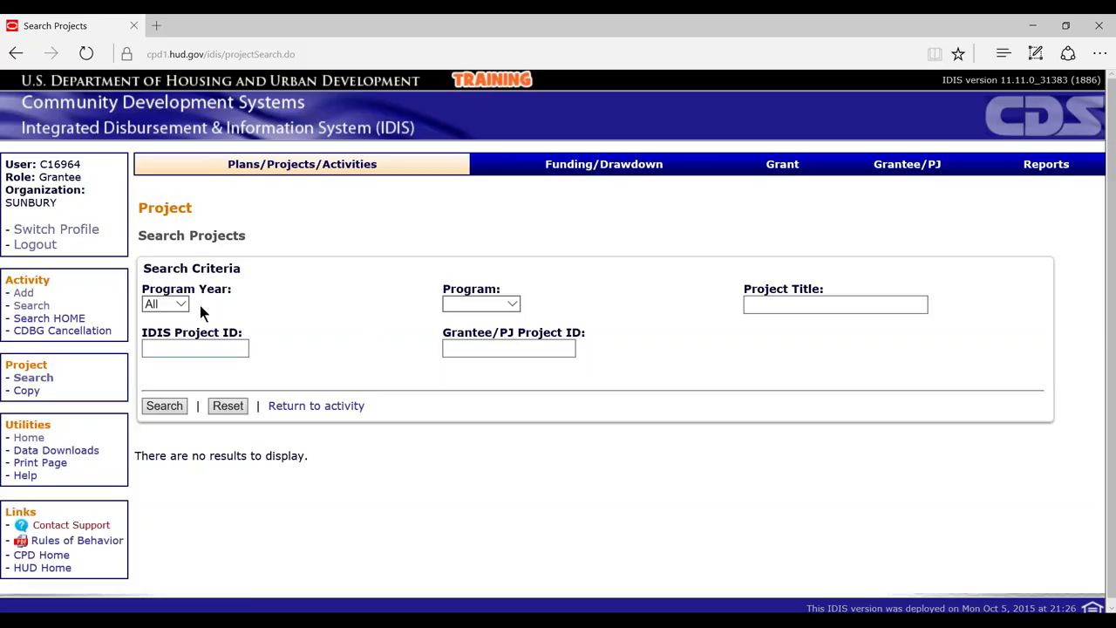
click(162, 305)
click(158, 304)
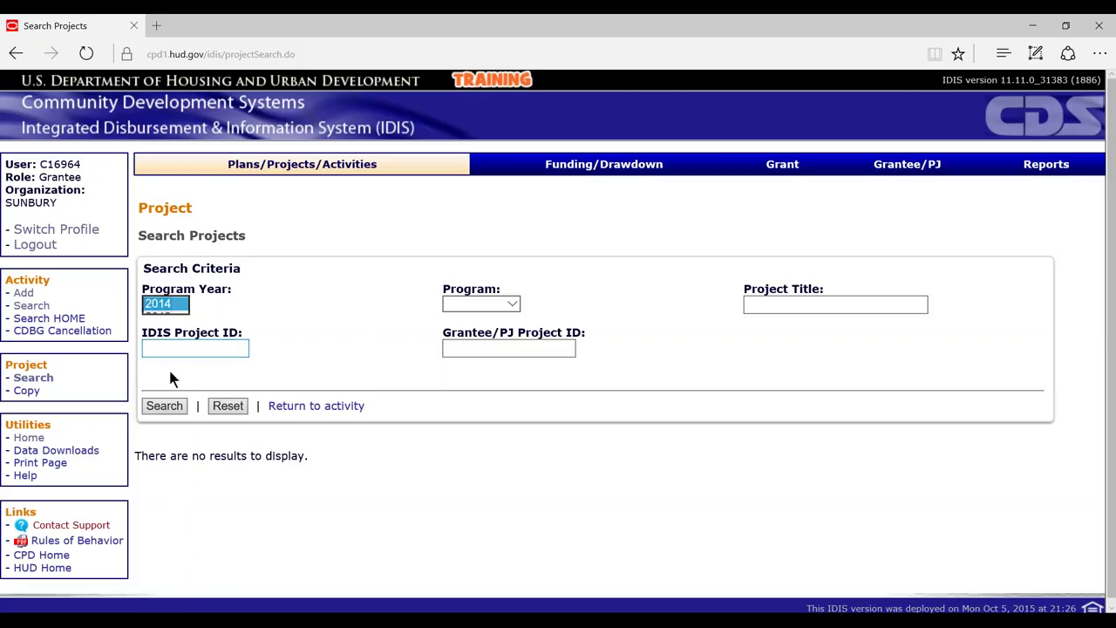
click(162, 406)
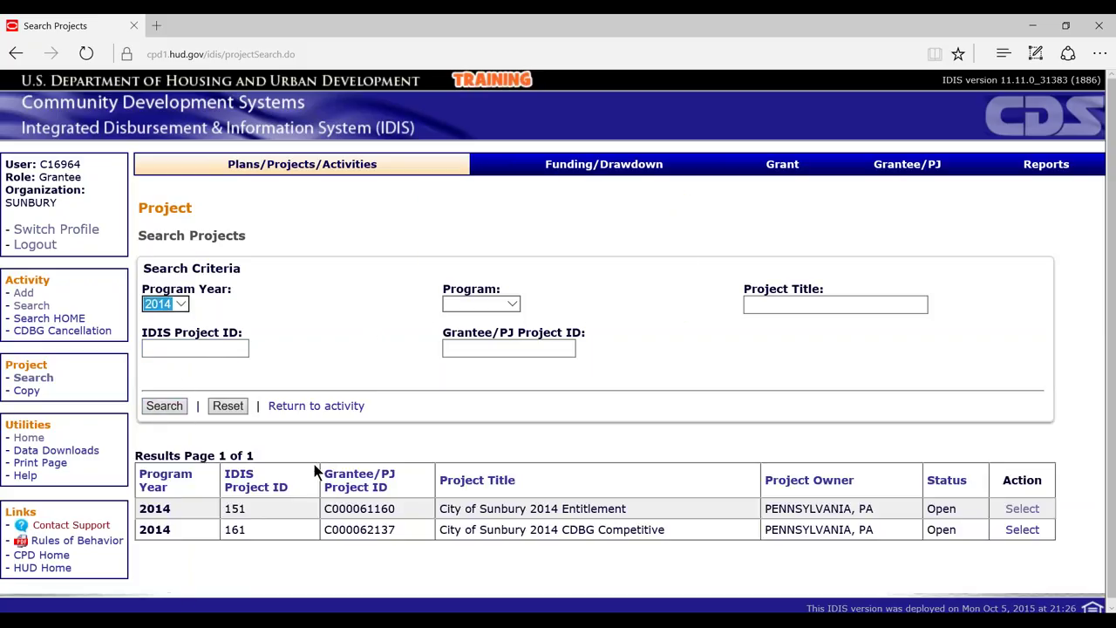
scroll(314, 464, down, 1)
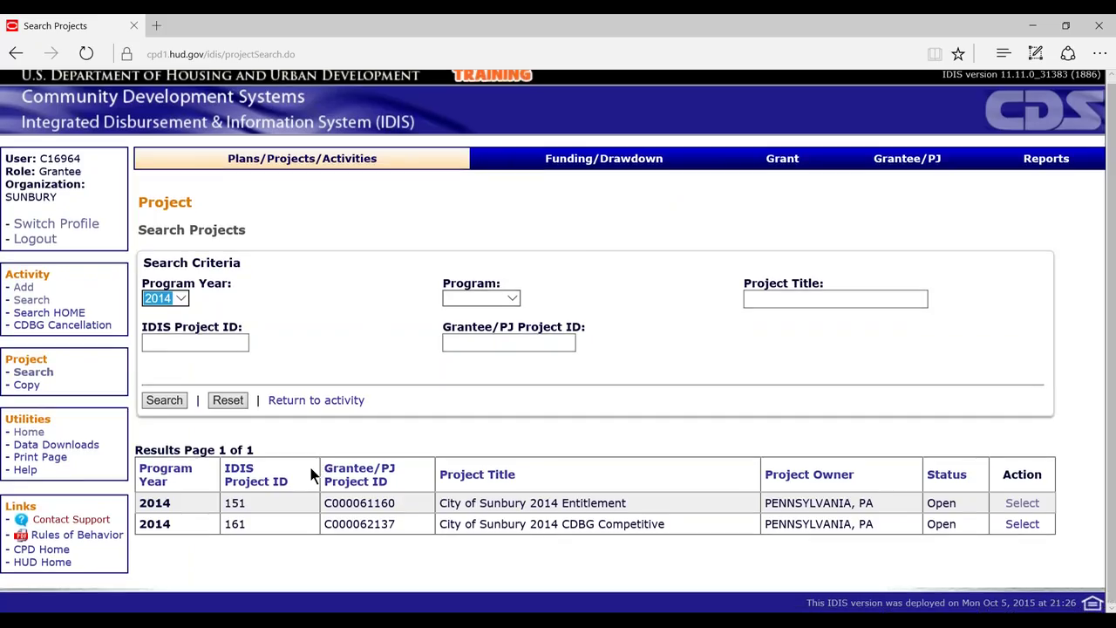
Search projects from all program years and assign the Sunbury FY2015 HOME project to the new activity.
click(181, 298)
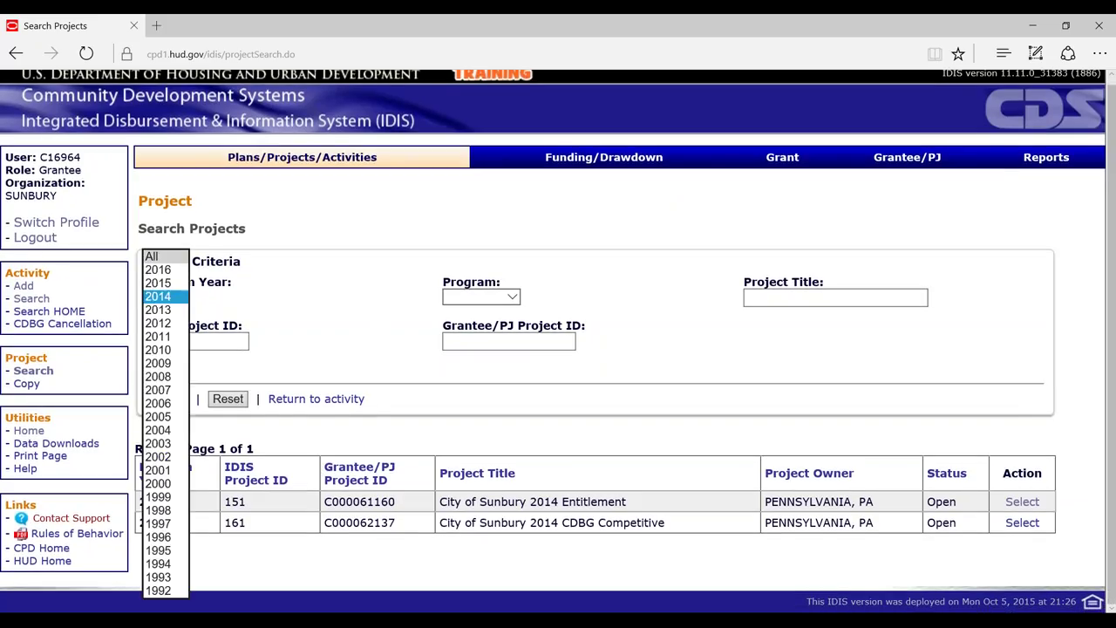
click(157, 400)
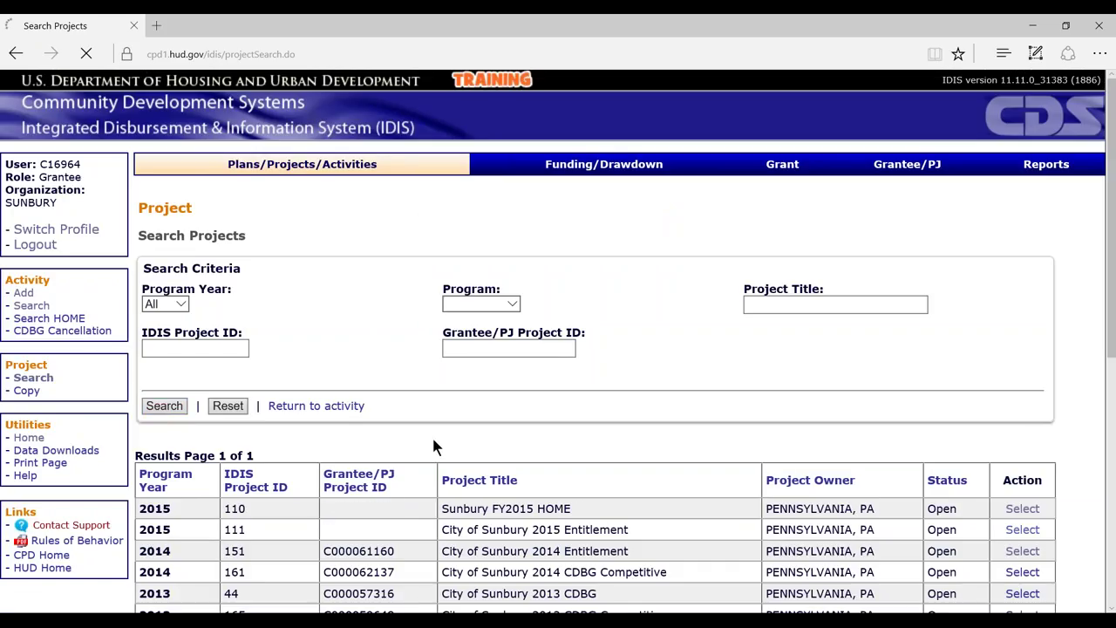
scroll(436, 446, down, 1)
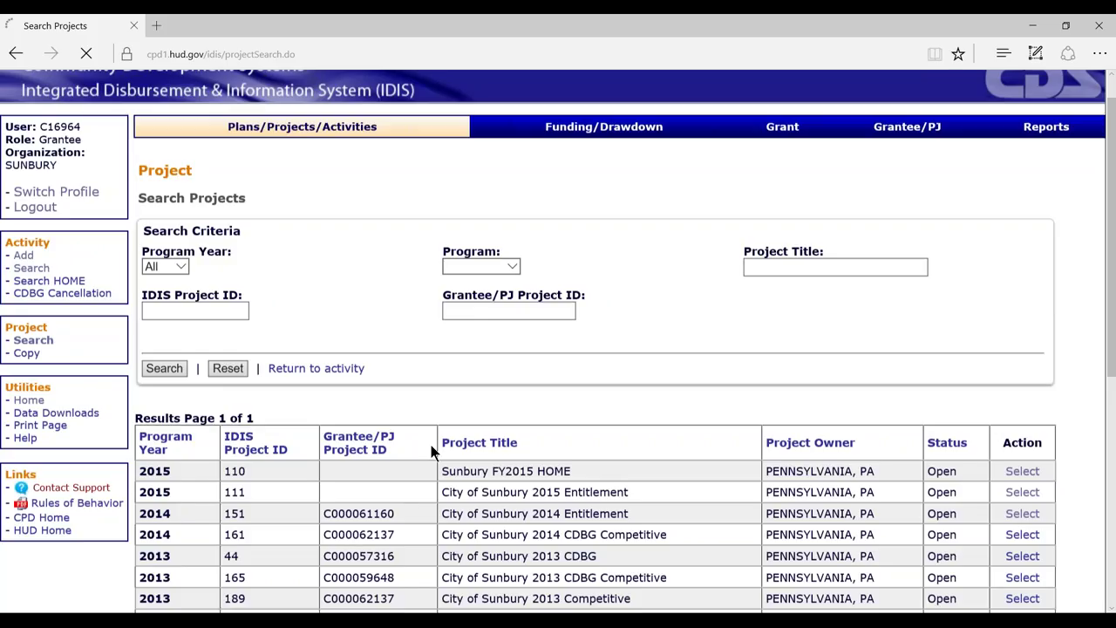
scroll(431, 445, down, 3)
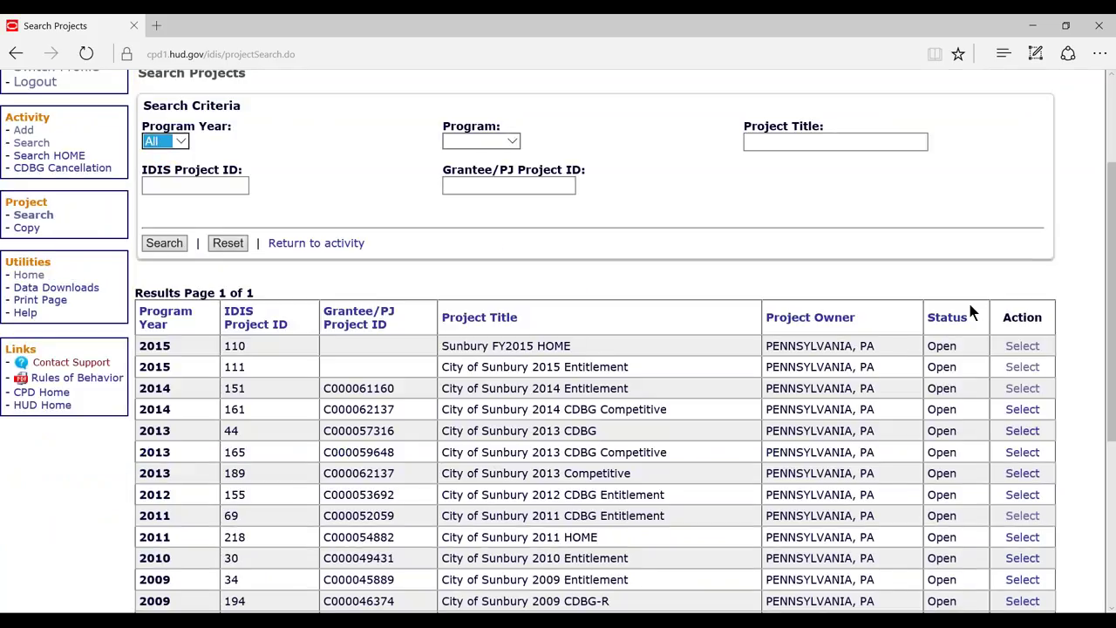
click(1016, 347)
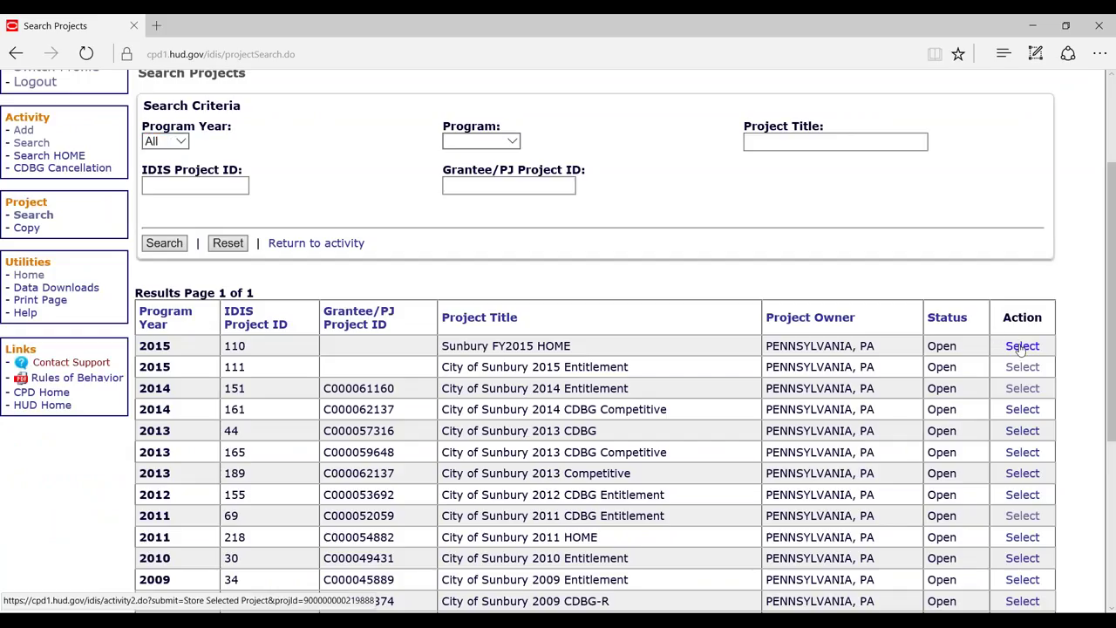
click(1022, 347)
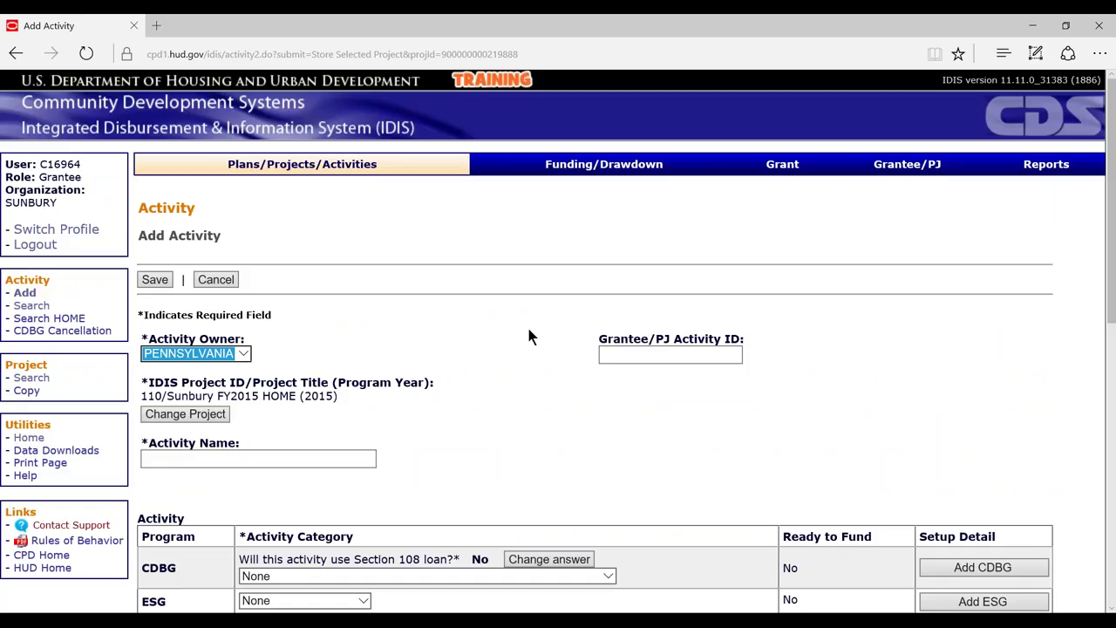
Examine the required fields, program activity categories and environmental review section of the Add Activity form.
scroll(528, 336, down, 1)
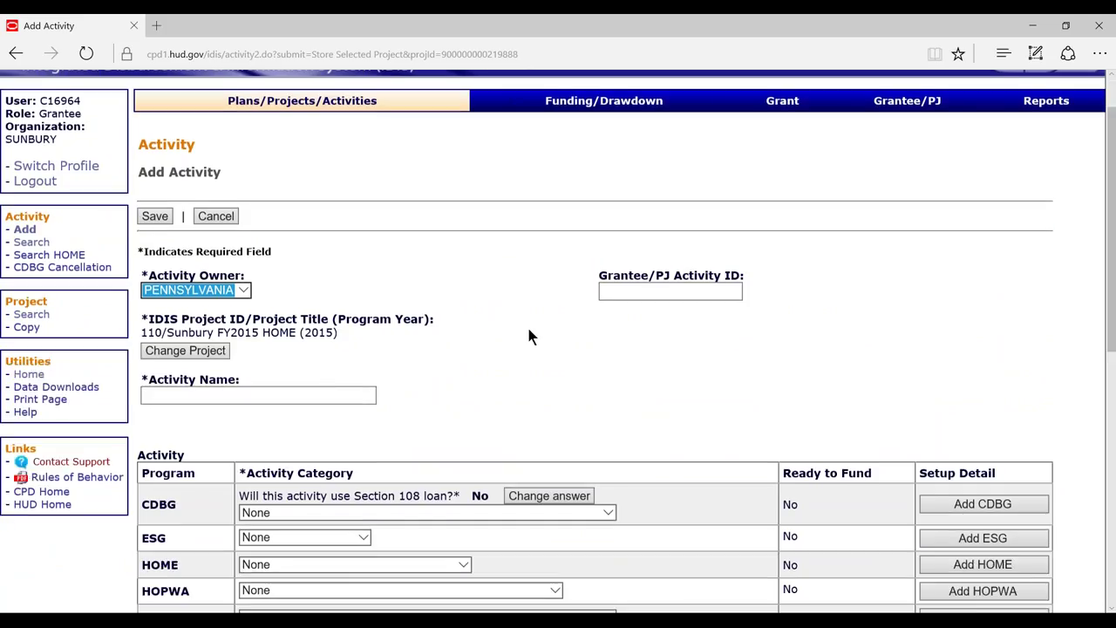
scroll(299, 331, down, 1)
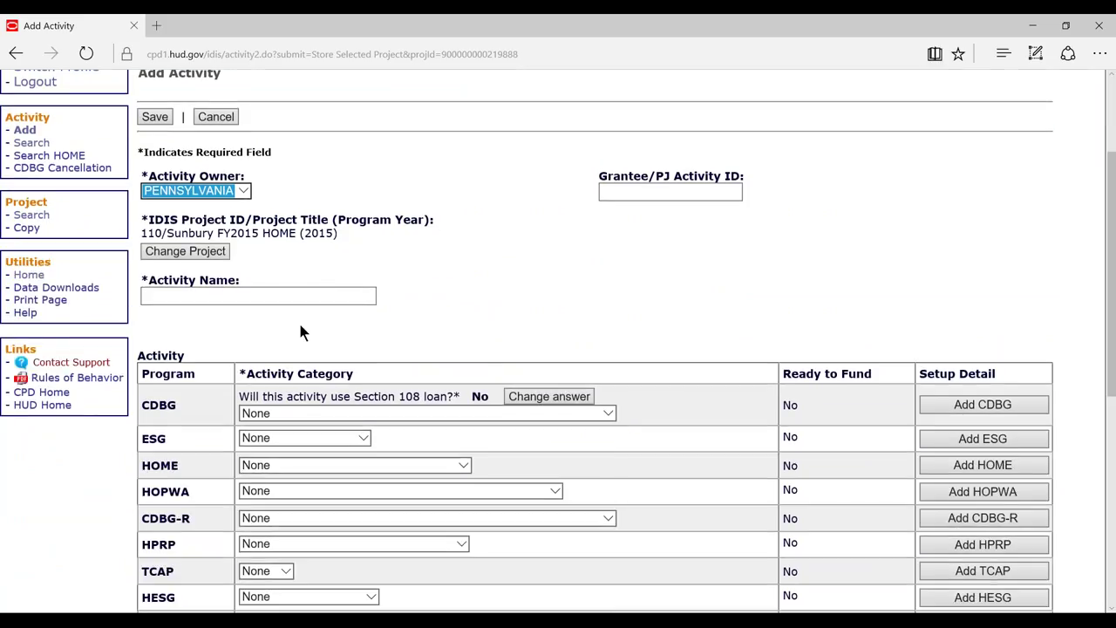
scroll(300, 331, down, 1)
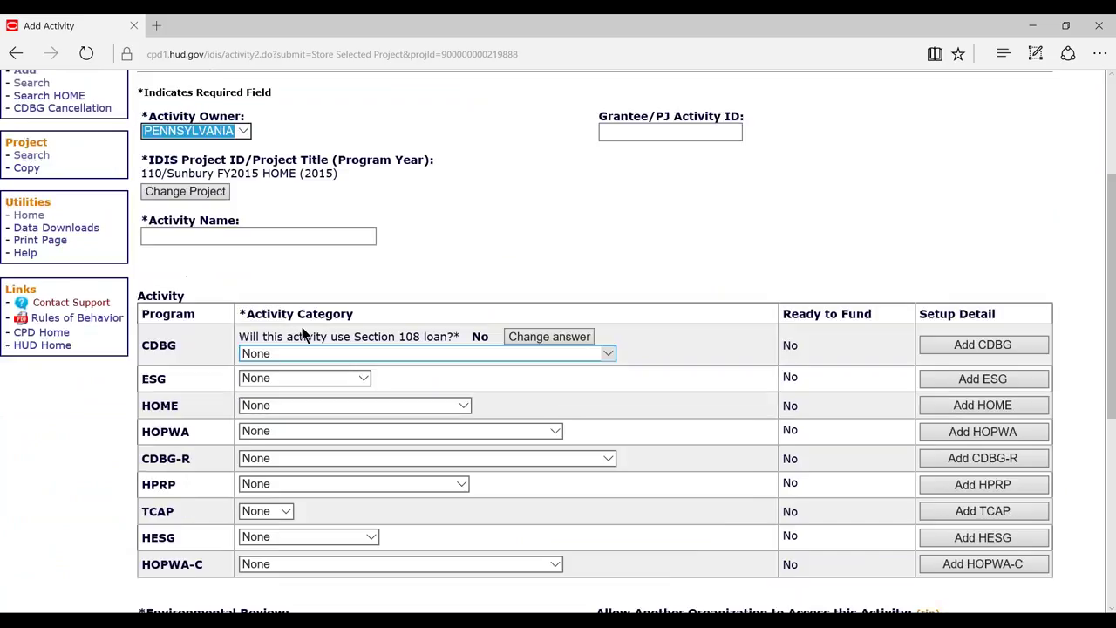
scroll(303, 334, up, 1)
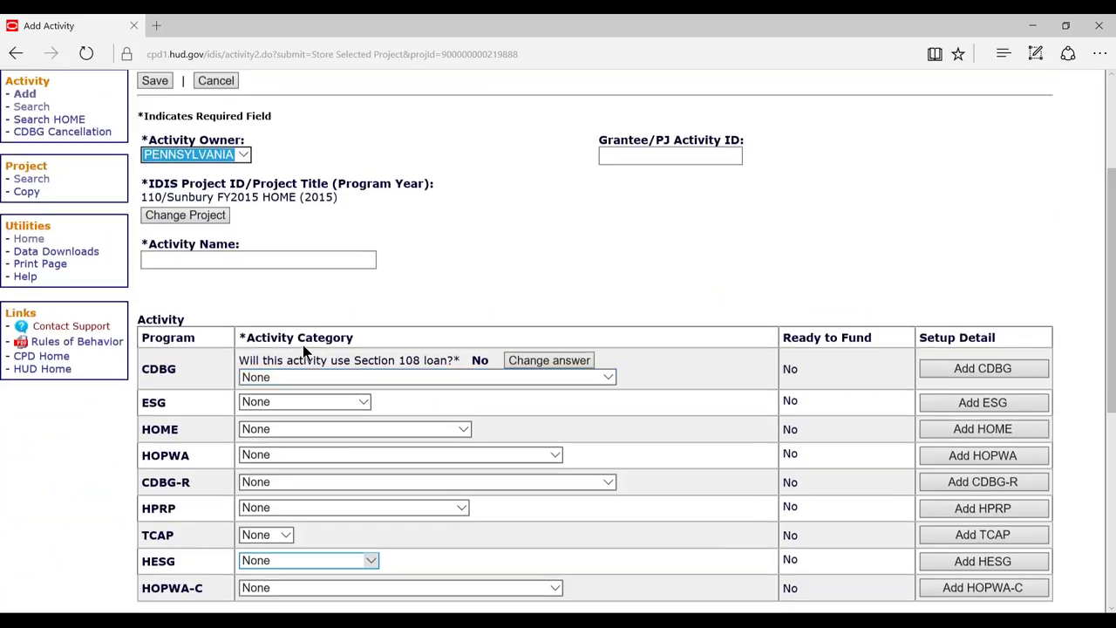
scroll(362, 409, down, 2)
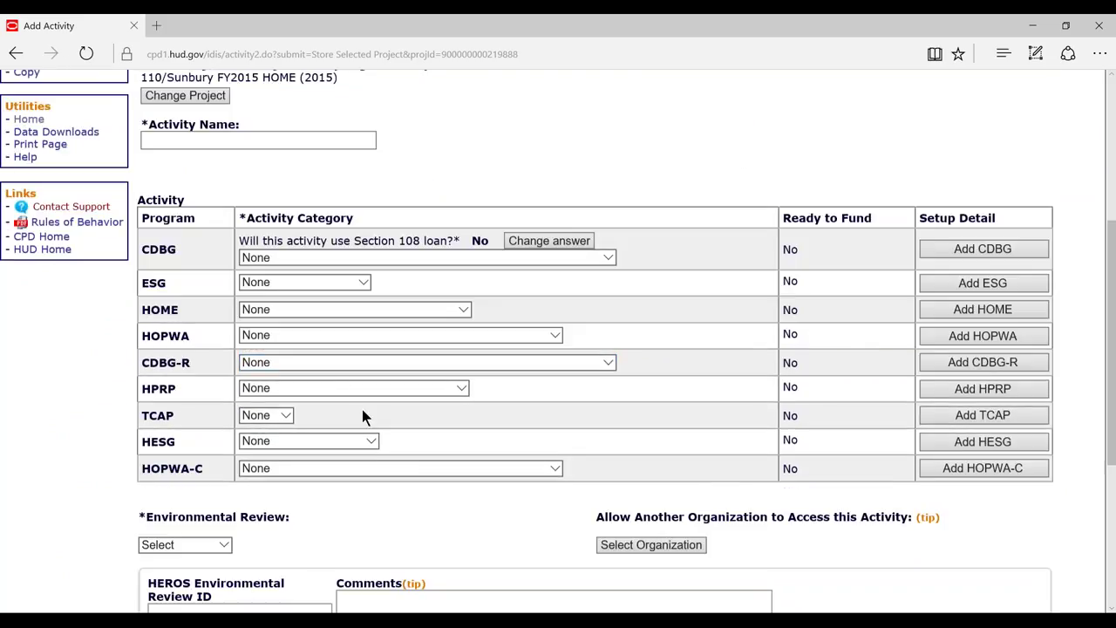
scroll(362, 409, up, 4)
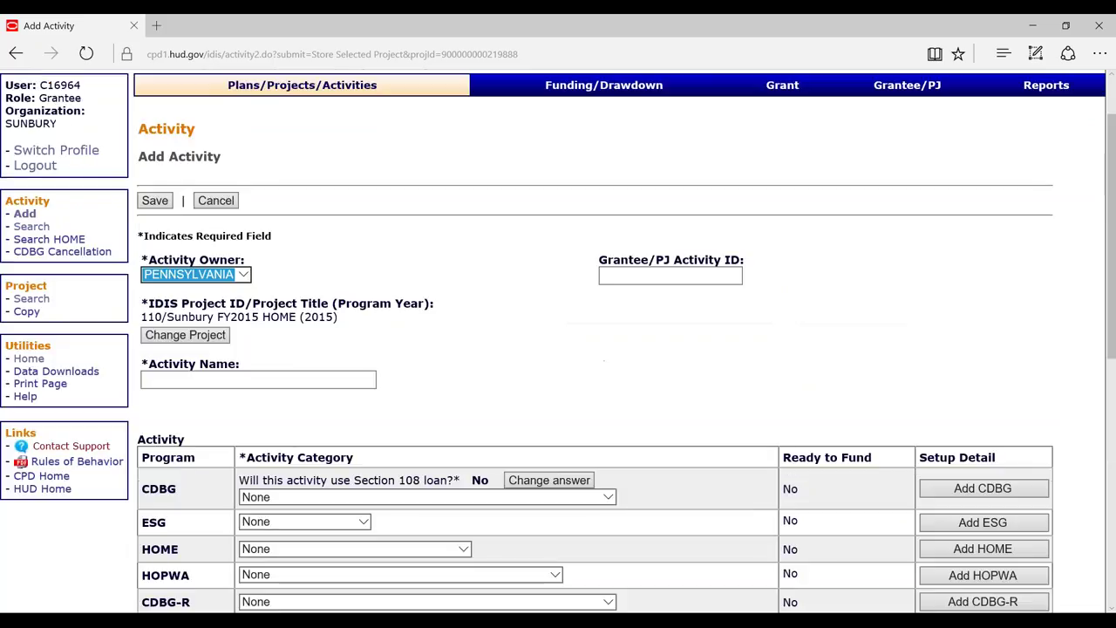
Leave the new activity form and search the existing activities across all programs and statuses.
click(21, 227)
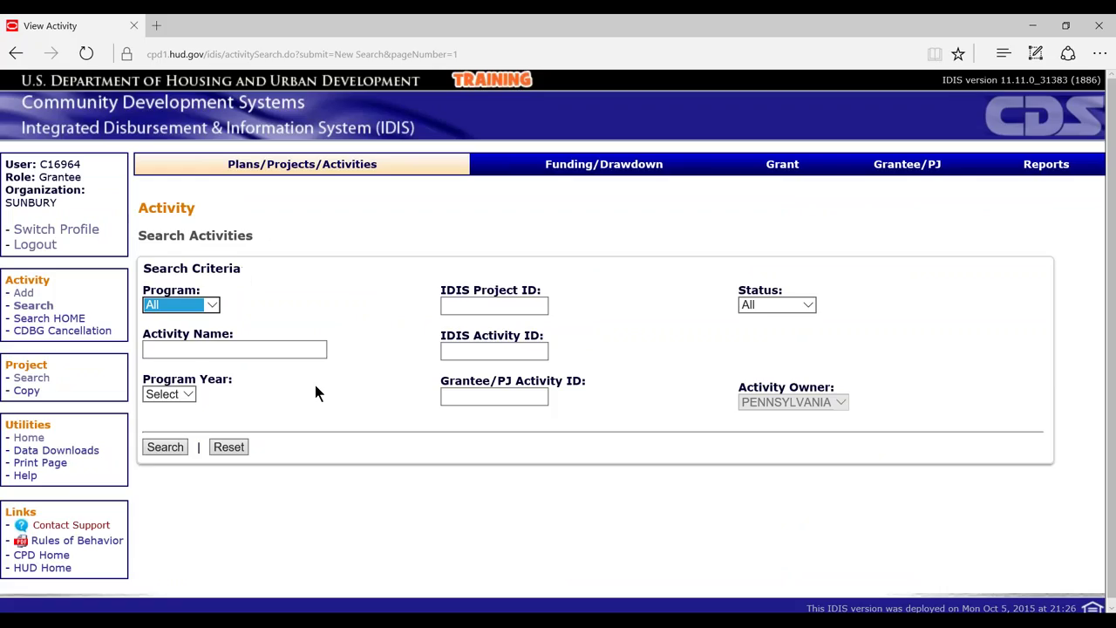
key(Return)
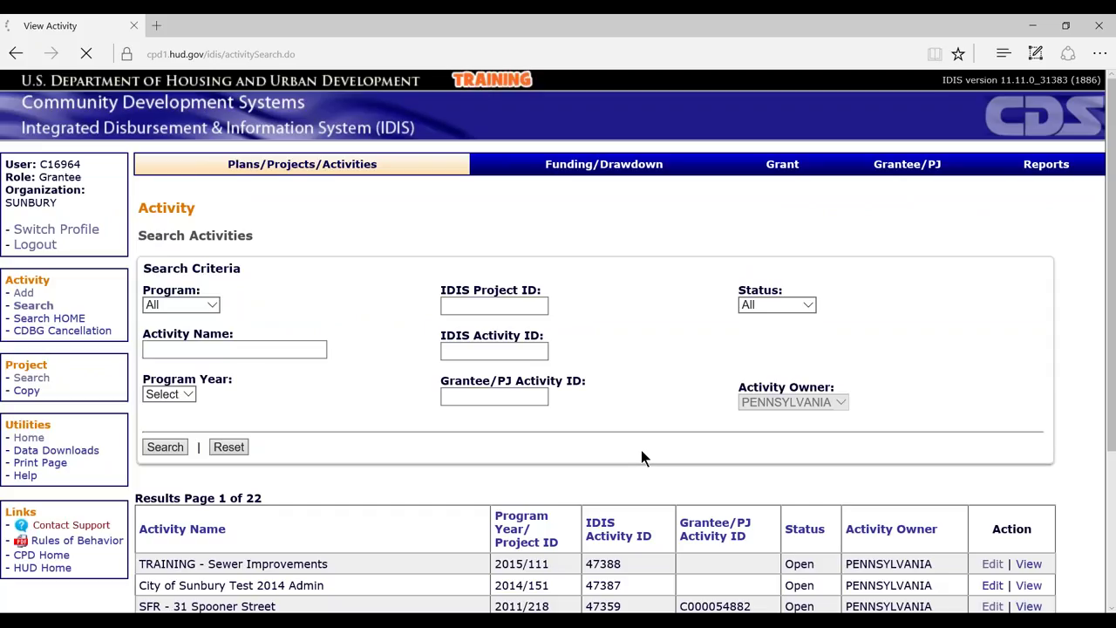
scroll(641, 456, down, 3)
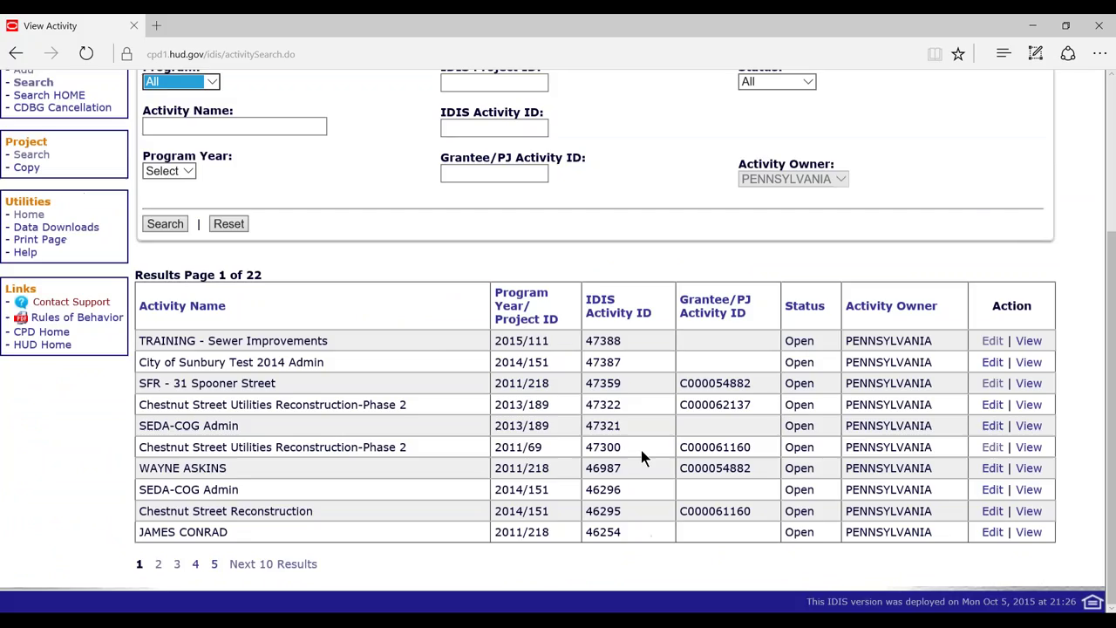
Open the SFR activity of the City of Sunbury 2011 HOME project for editing and examine its general details.
drag(140, 383, 277, 383)
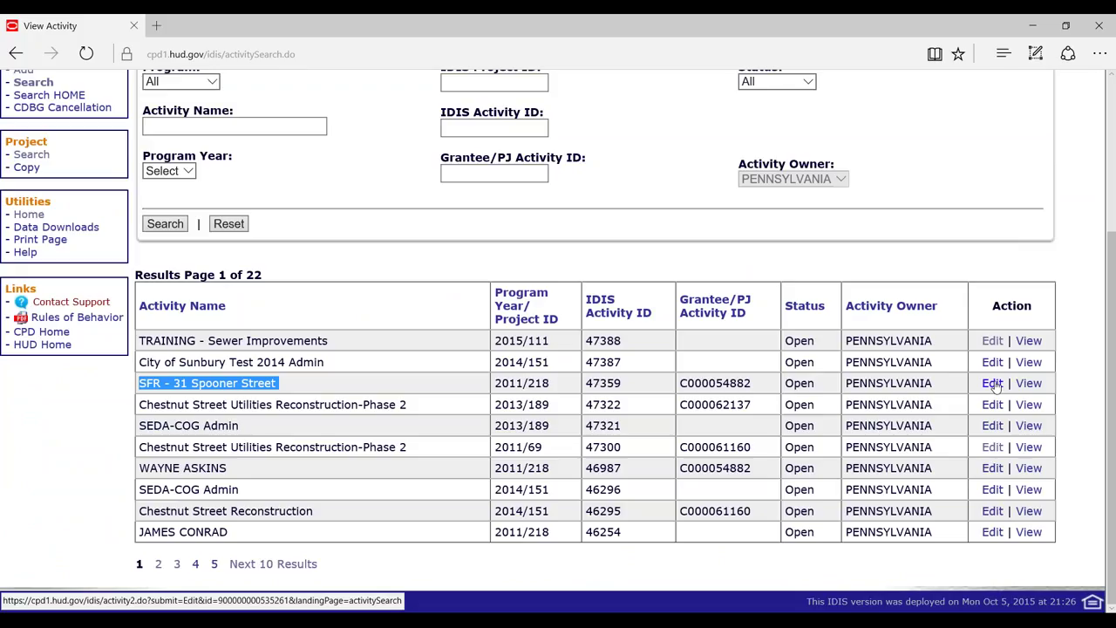
click(993, 384)
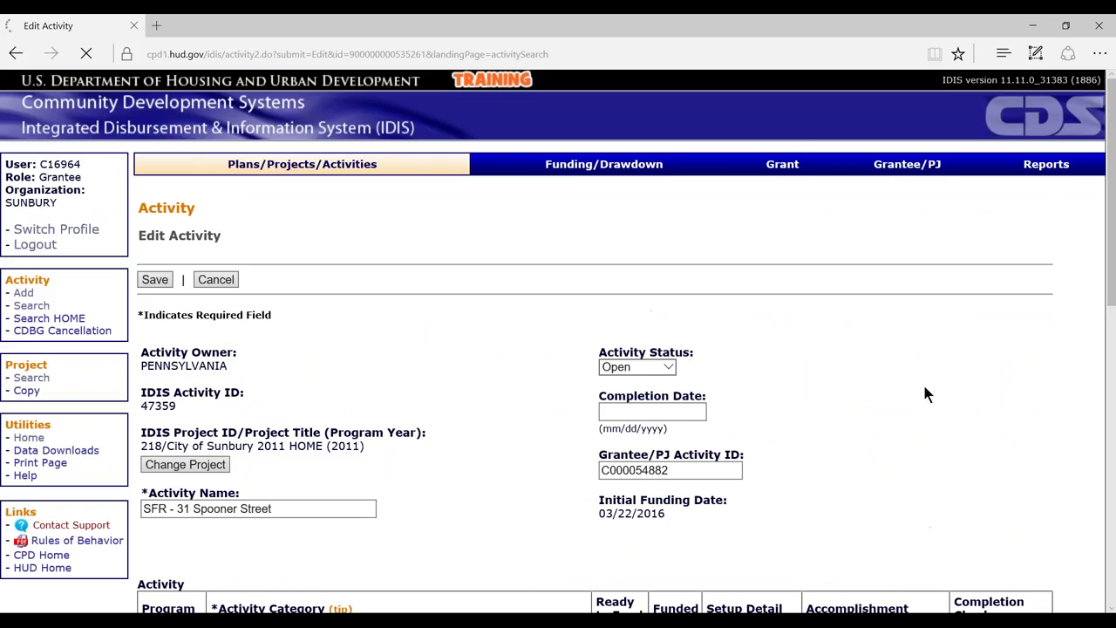
click(504, 324)
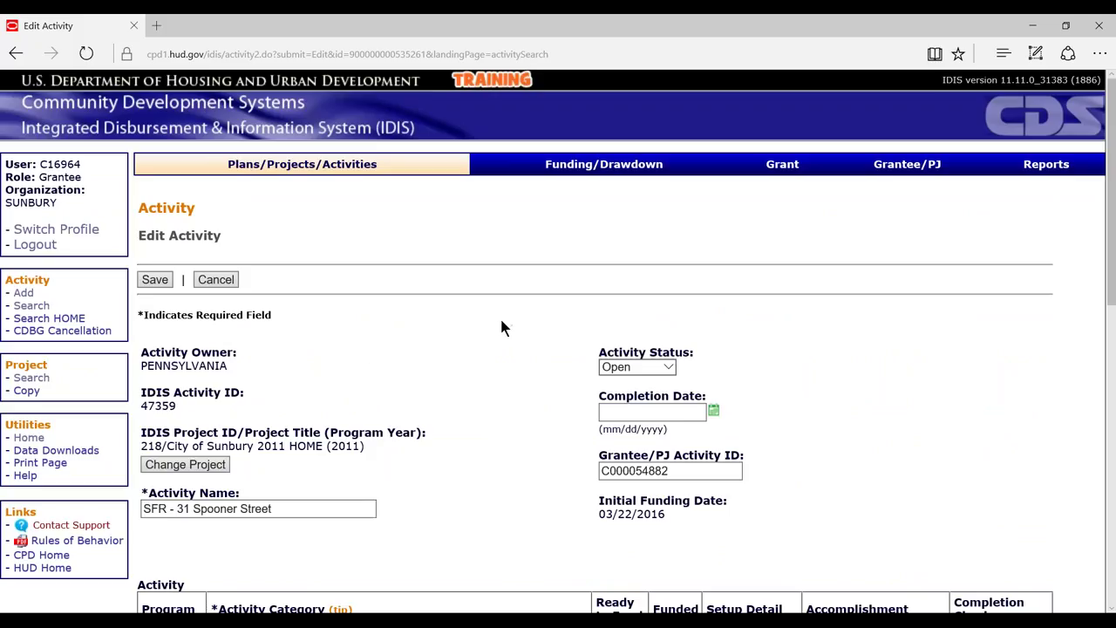
scroll(501, 327, down, 1)
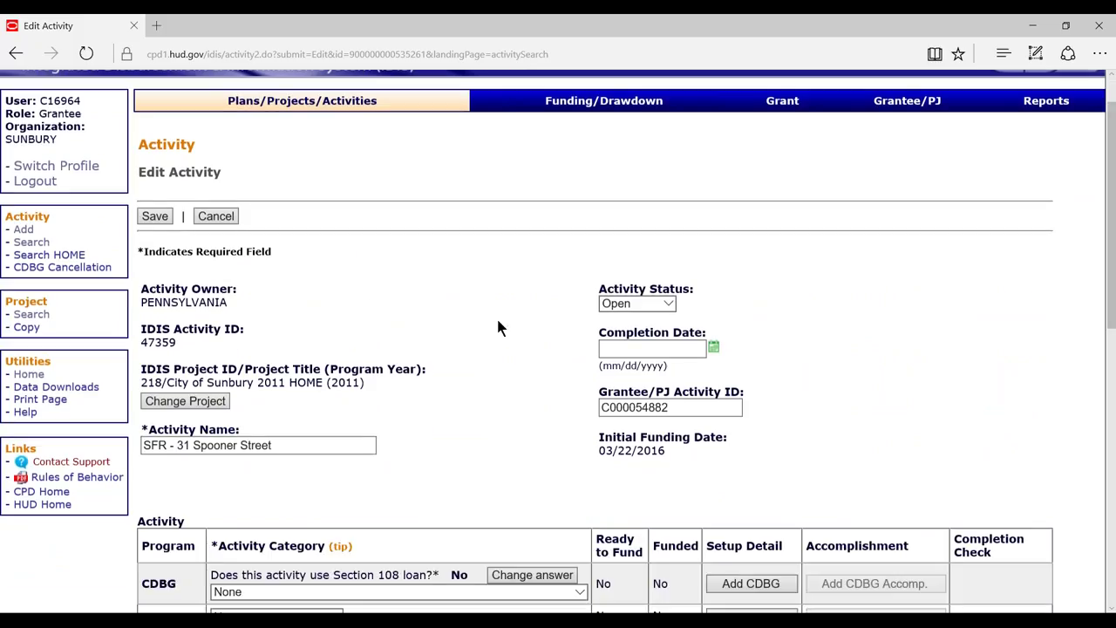
scroll(498, 325, down, 1)
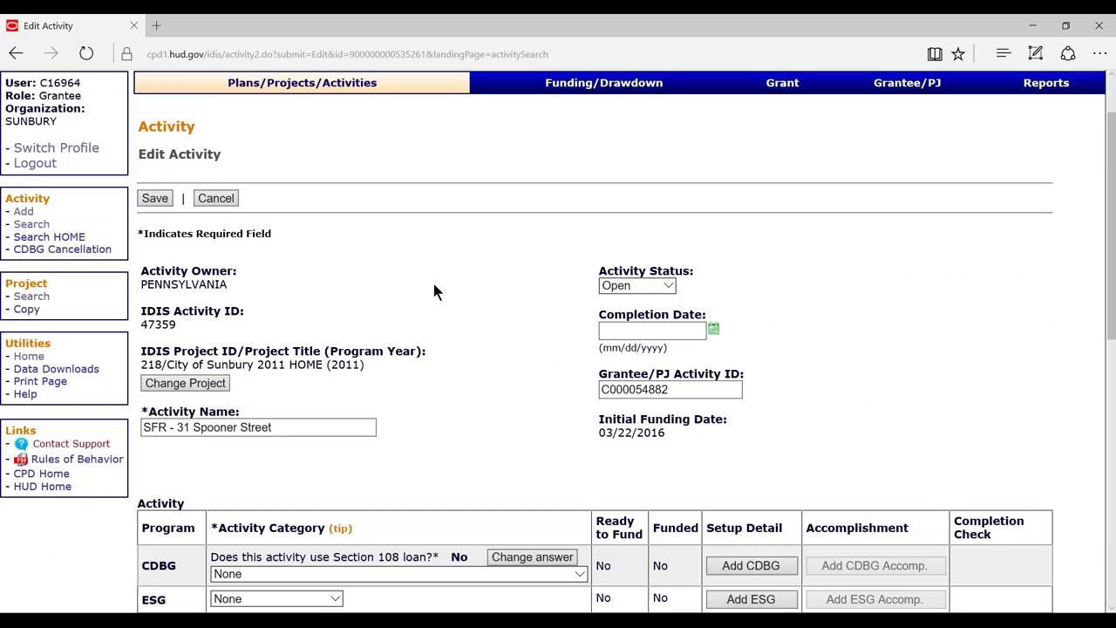
scroll(433, 293, down, 1)
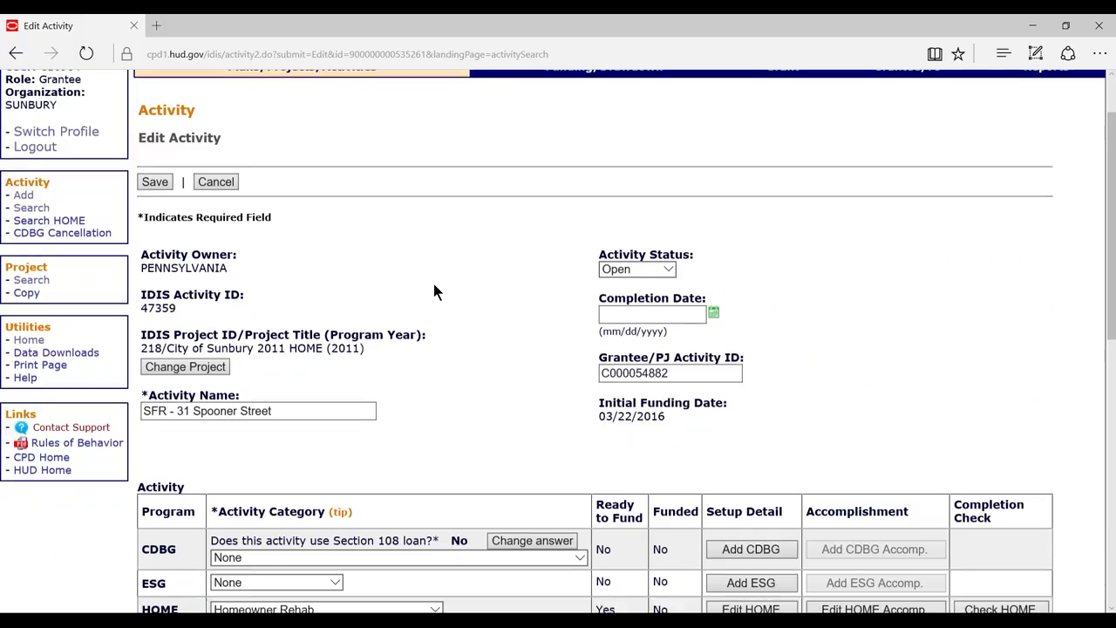
scroll(418, 279, down, 2)
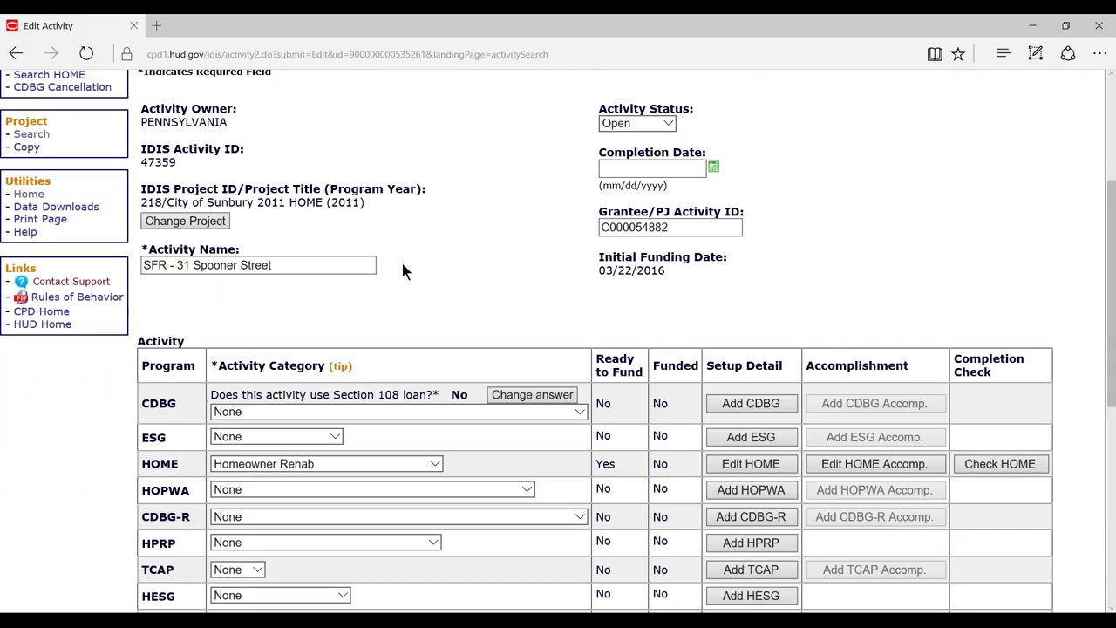
scroll(402, 271, down, 1)
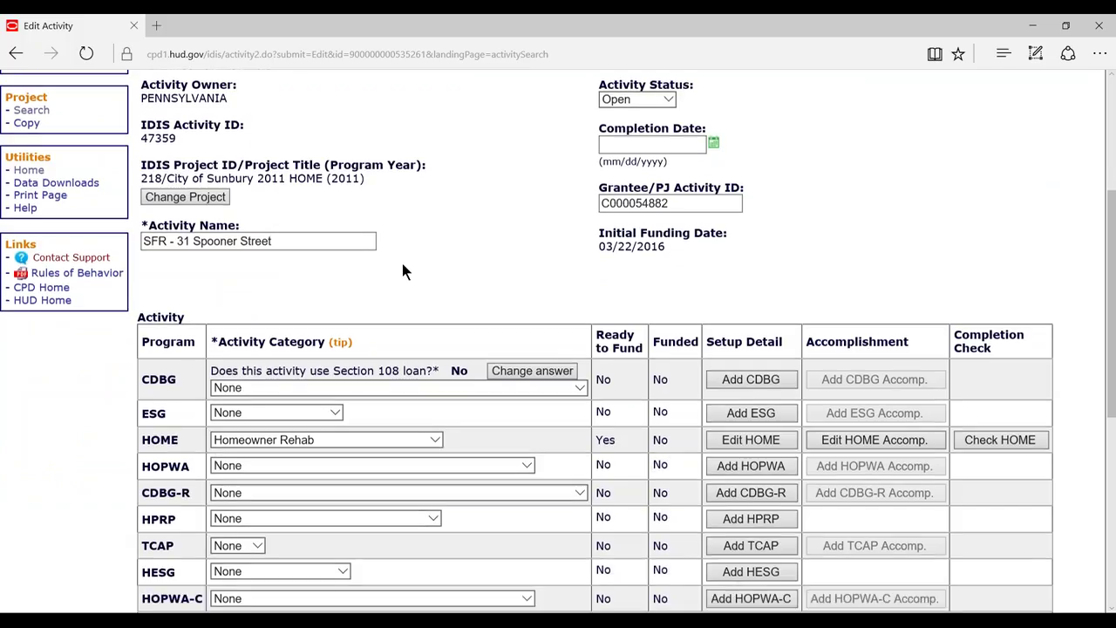
scroll(402, 266, down, 1)
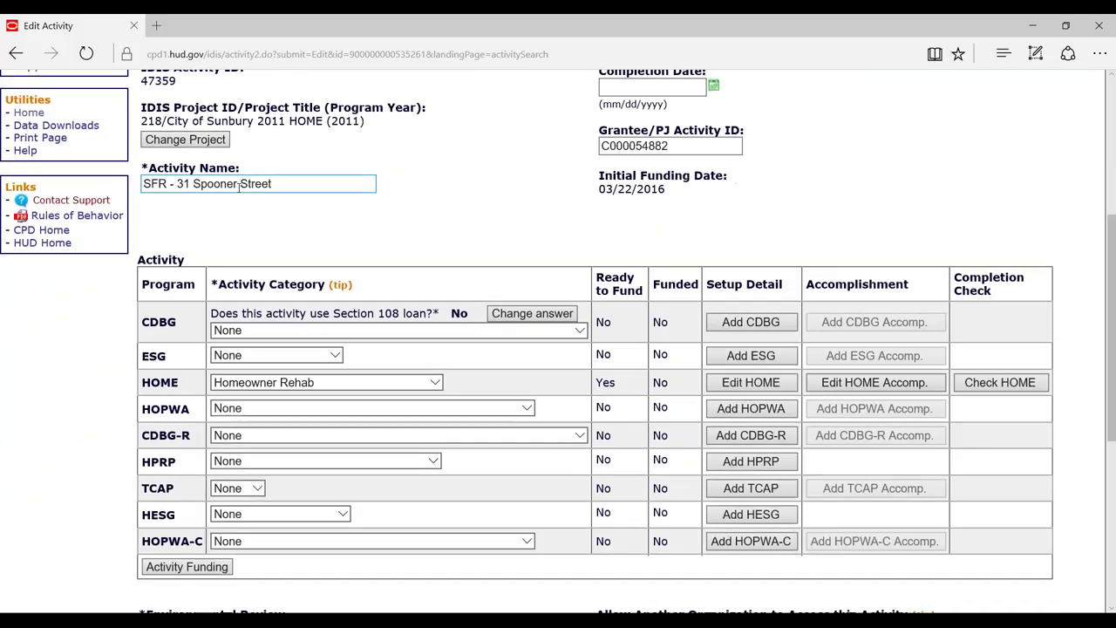
Examine the activity name, program activity categories, environmental review and activity description on the Edit Activity form.
click(271, 184)
click(410, 186)
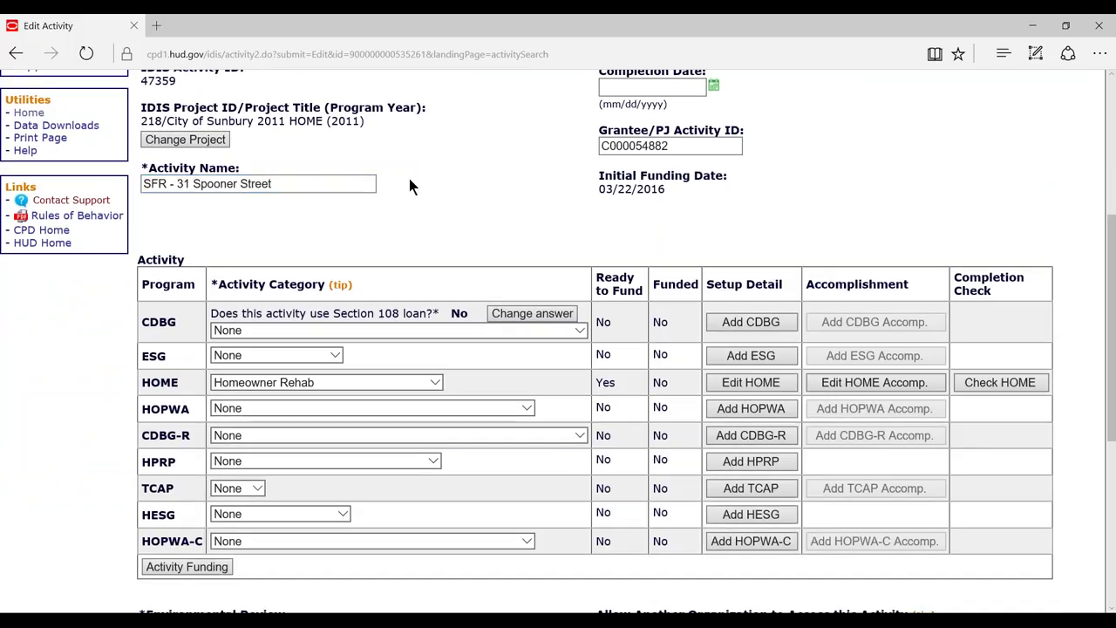
click(186, 184)
click(256, 184)
click(333, 165)
scroll(508, 174, down, 1)
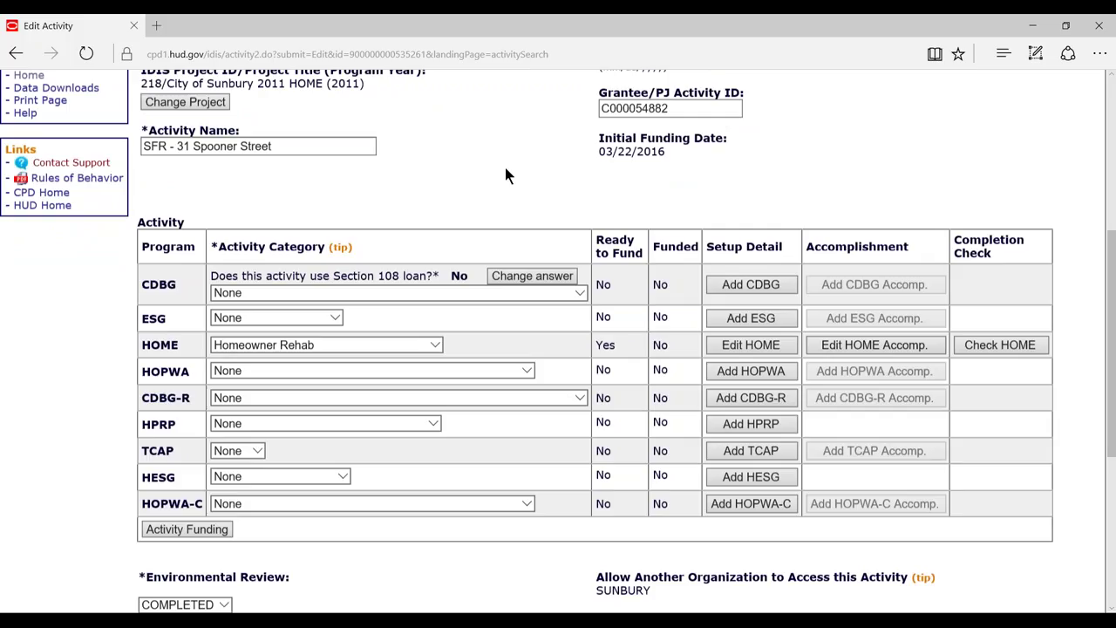
scroll(505, 175, down, 1)
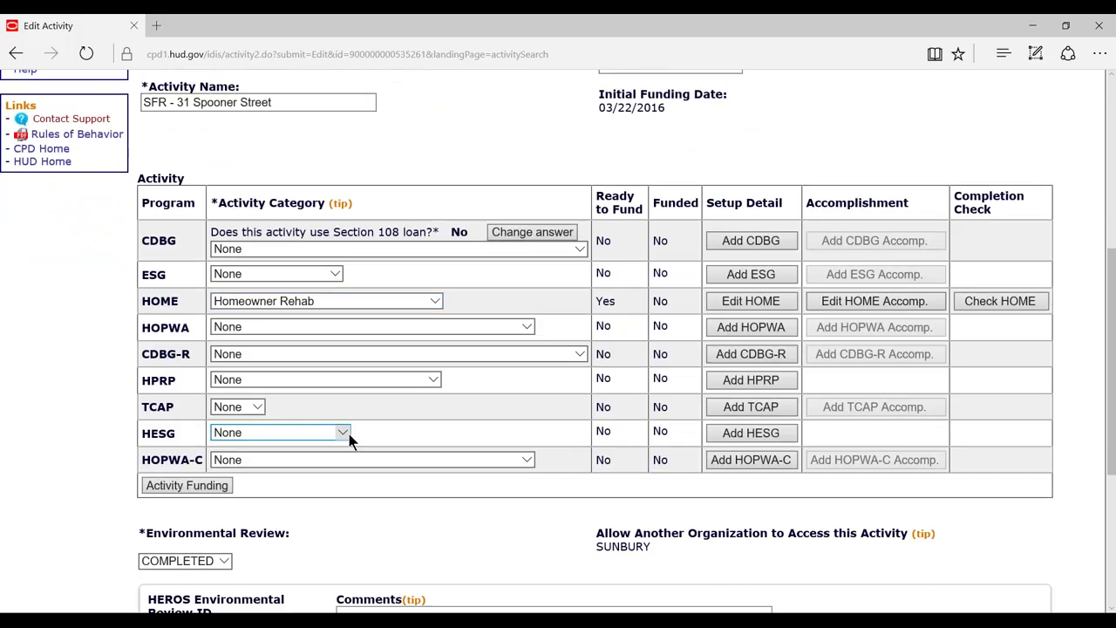
scroll(349, 440, down, 1)
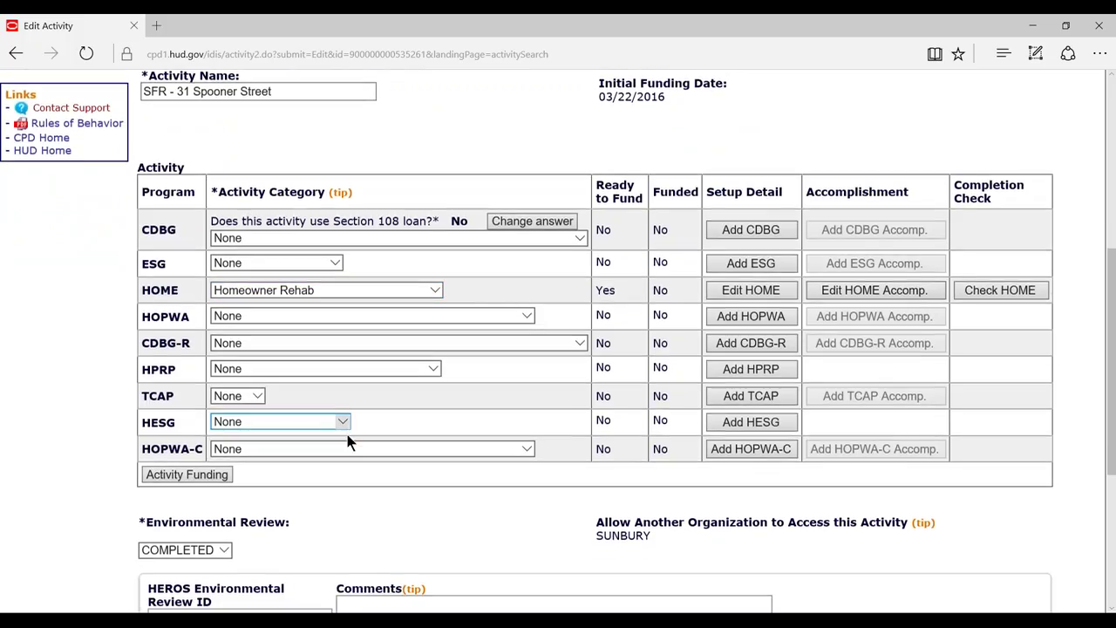
scroll(347, 435, down, 5)
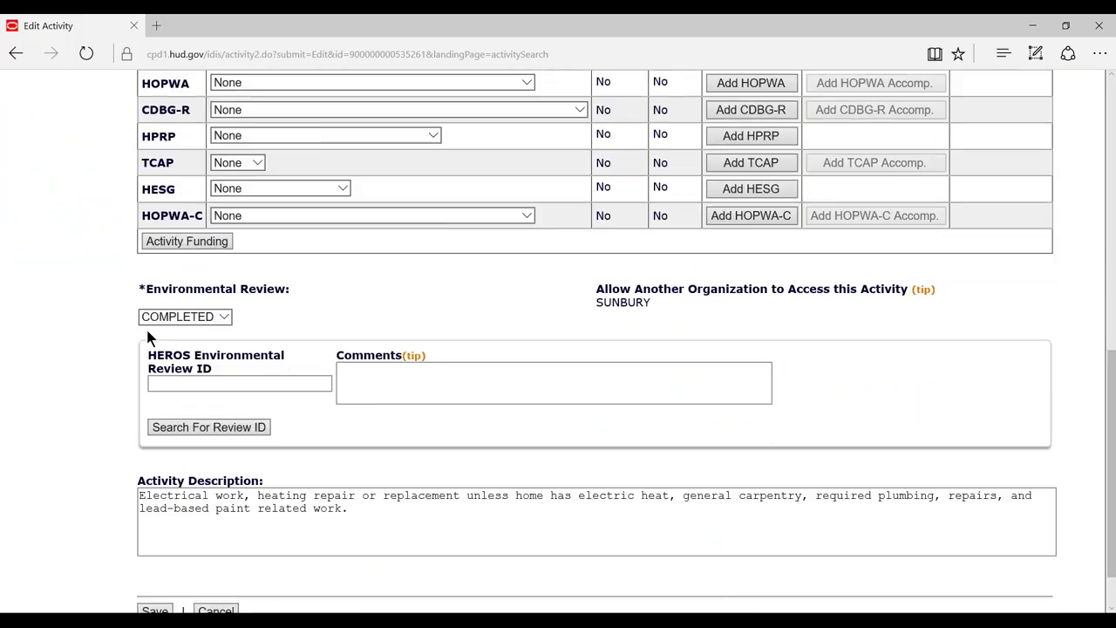
scroll(149, 339, down, 2)
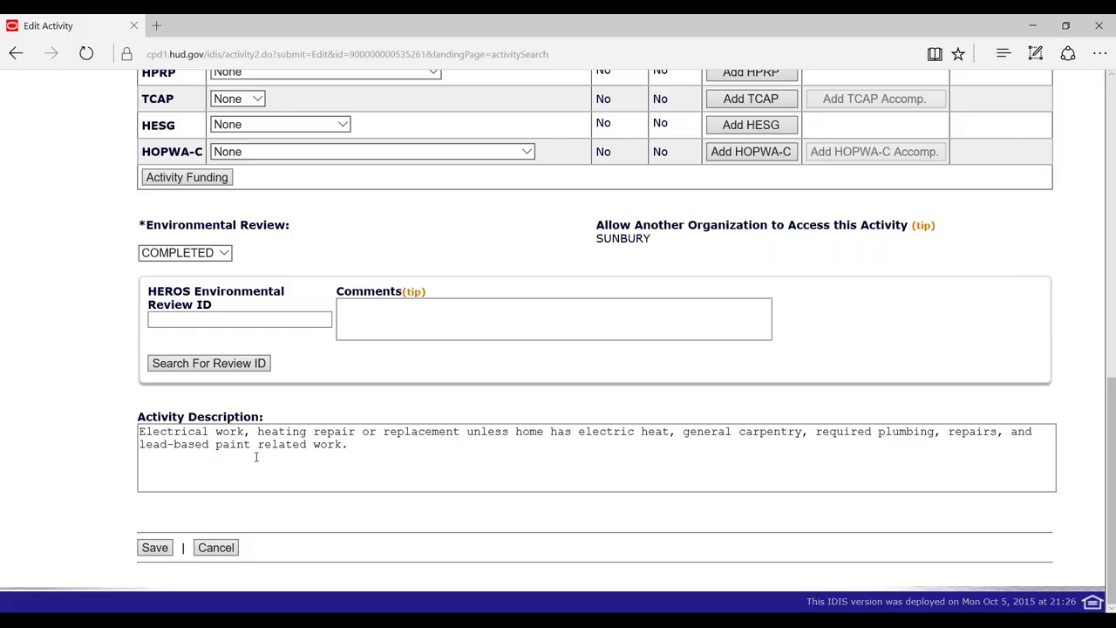
scroll(314, 457, up, 1)
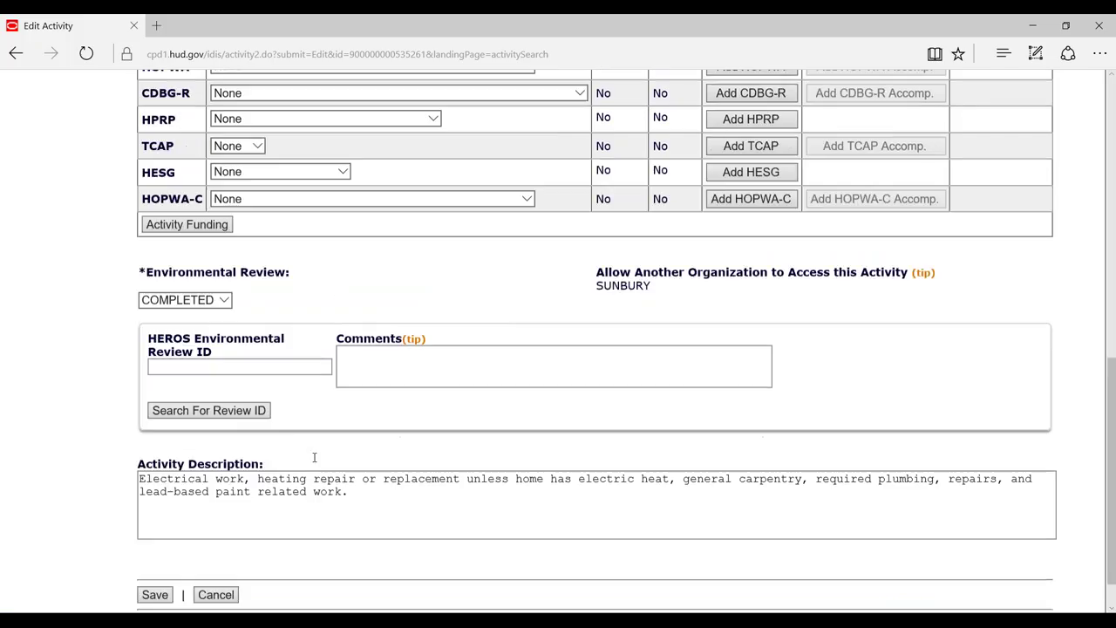
scroll(314, 457, up, 1)
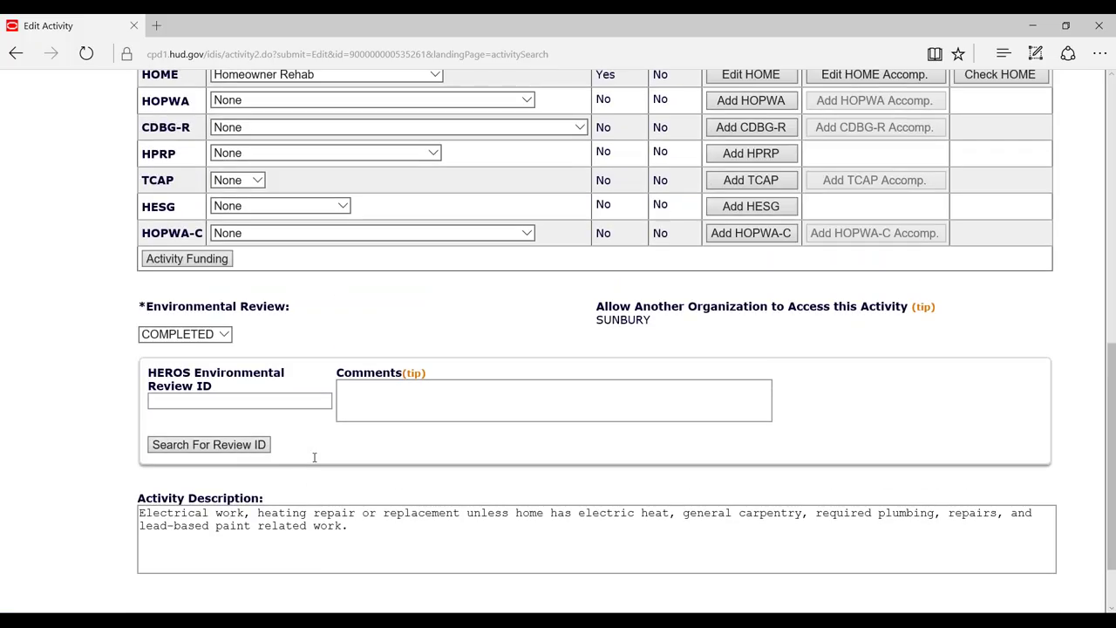
scroll(314, 457, up, 4)
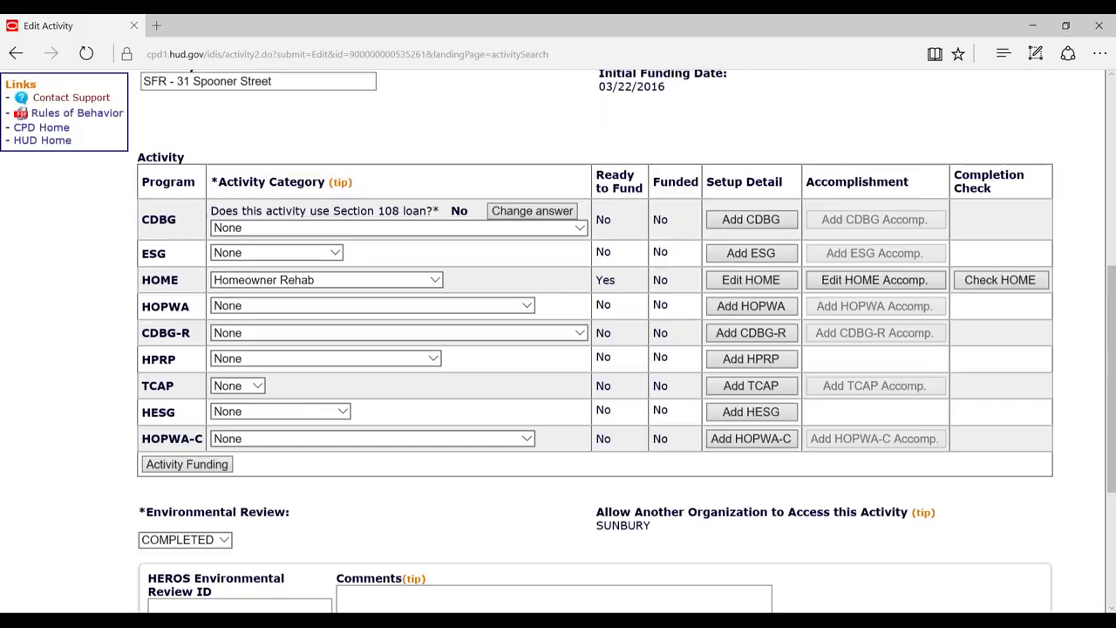
scroll(599, 320, up, 1)
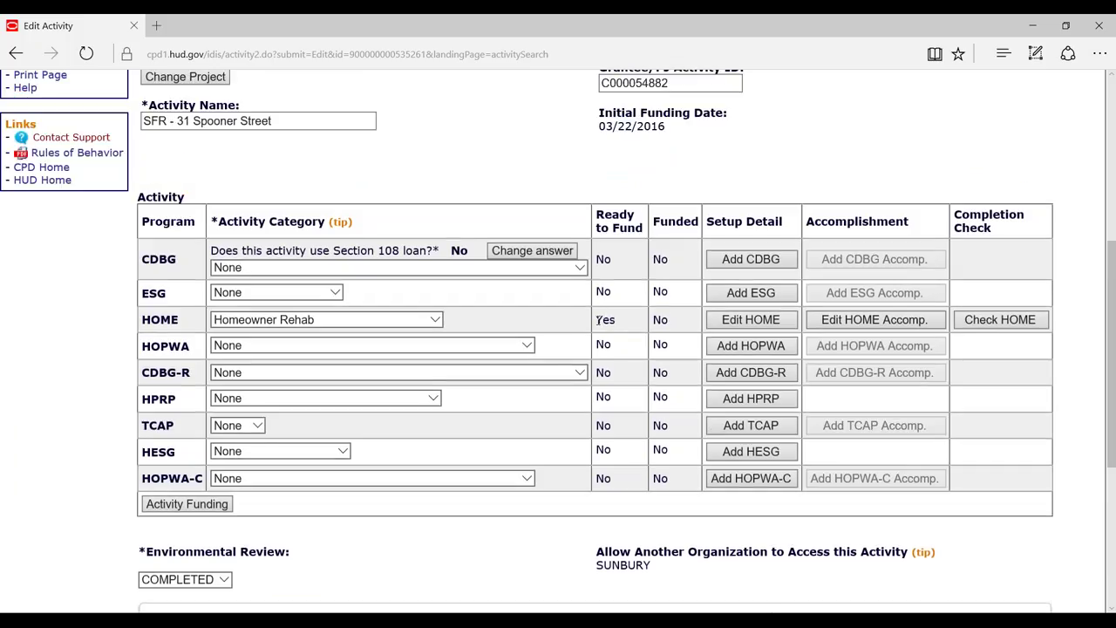
Open the HOME setup detail, review its entries from performance objective to activity estimates, and save and continue.
click(742, 320)
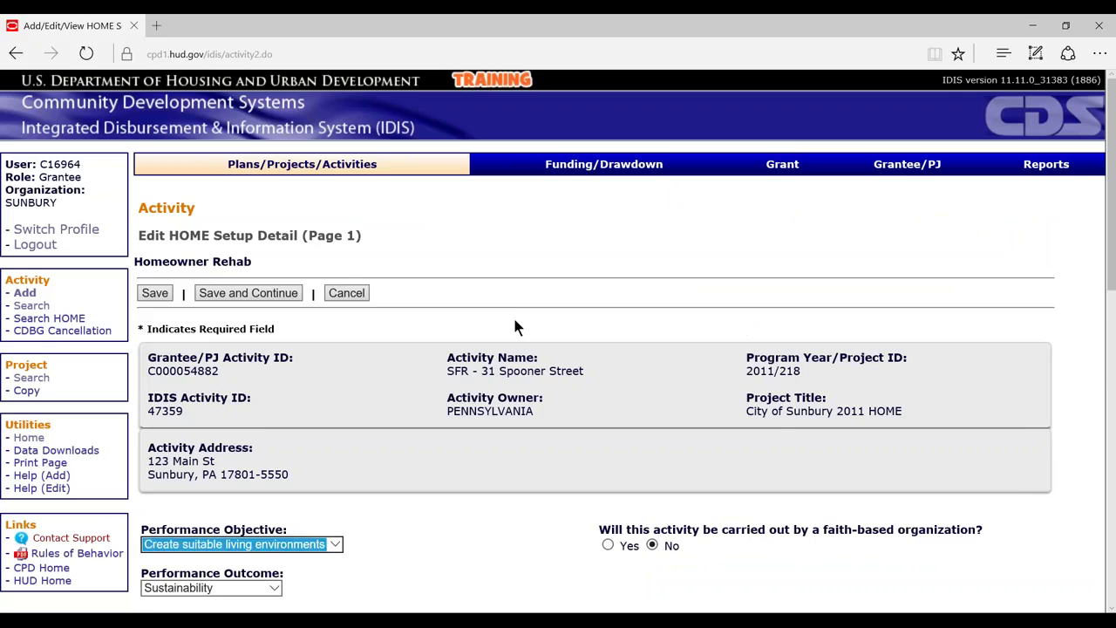
scroll(515, 326, down, 1)
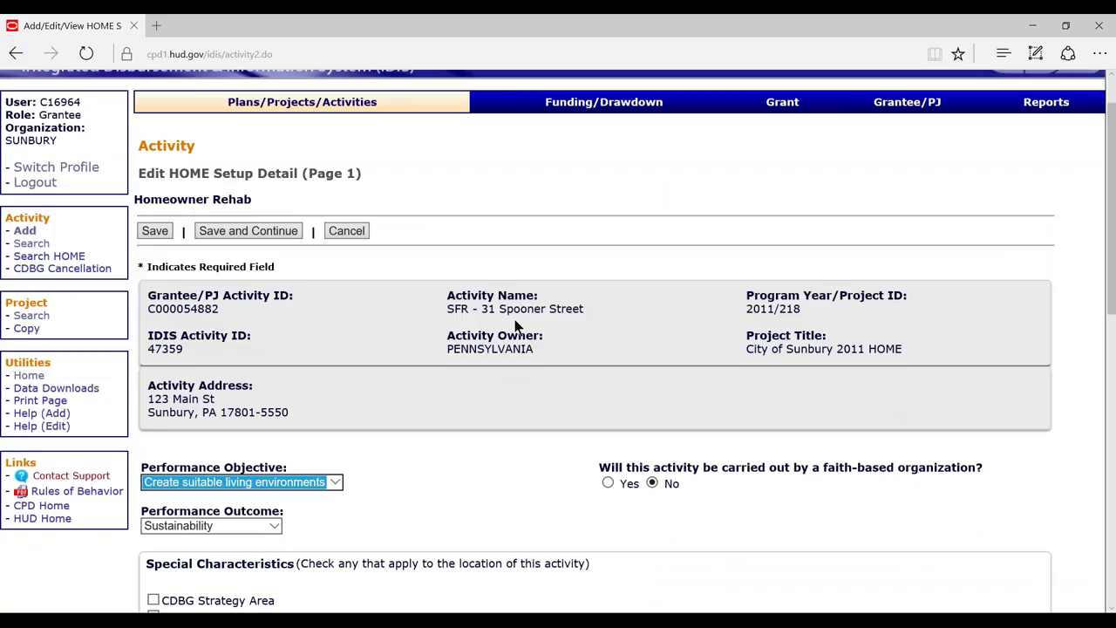
scroll(514, 319, down, 3)
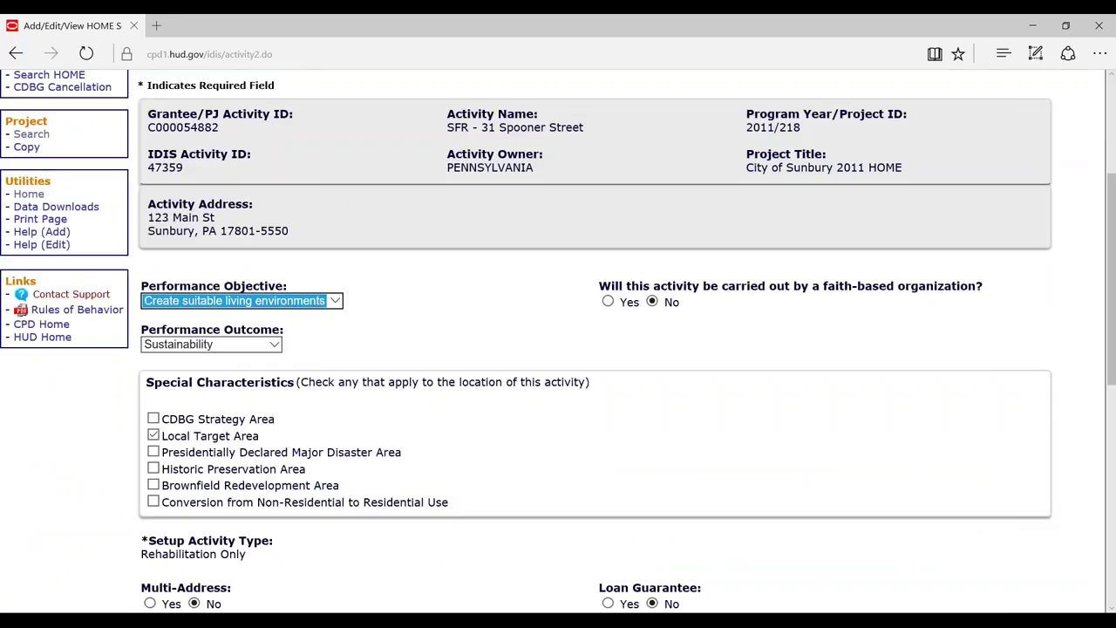
scroll(495, 405, down, 1)
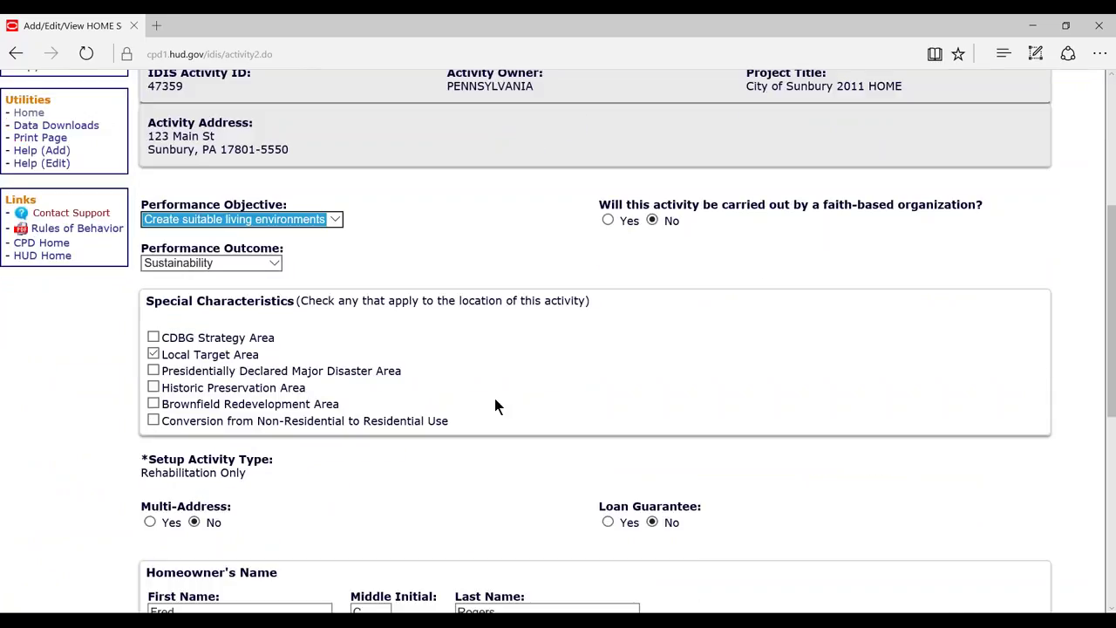
scroll(495, 406, down, 1)
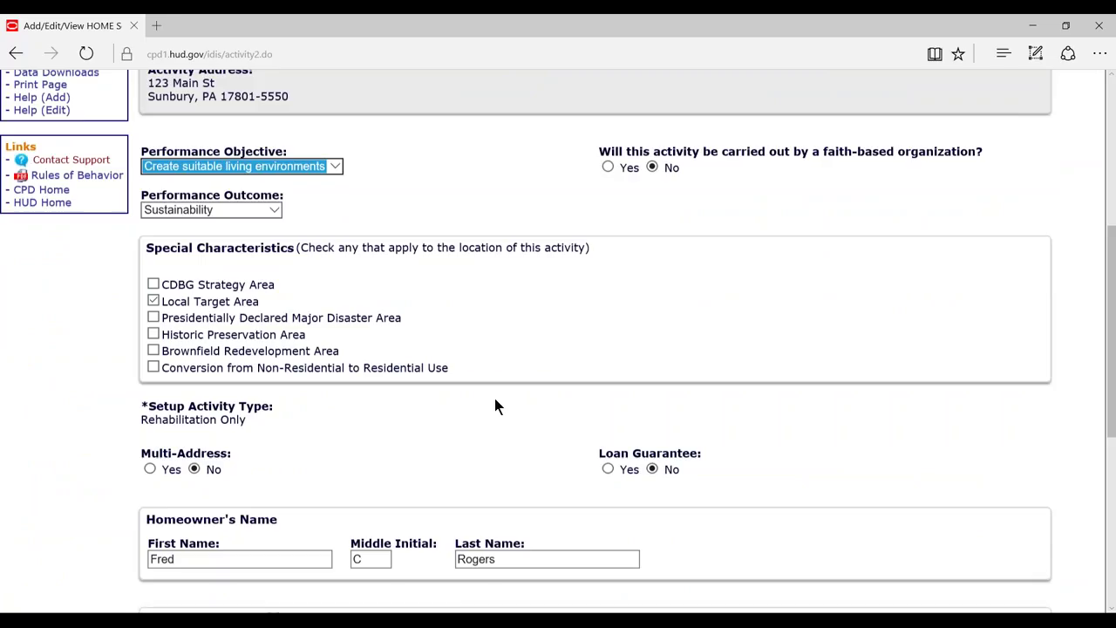
scroll(494, 405, down, 1)
scroll(399, 262, down, 3)
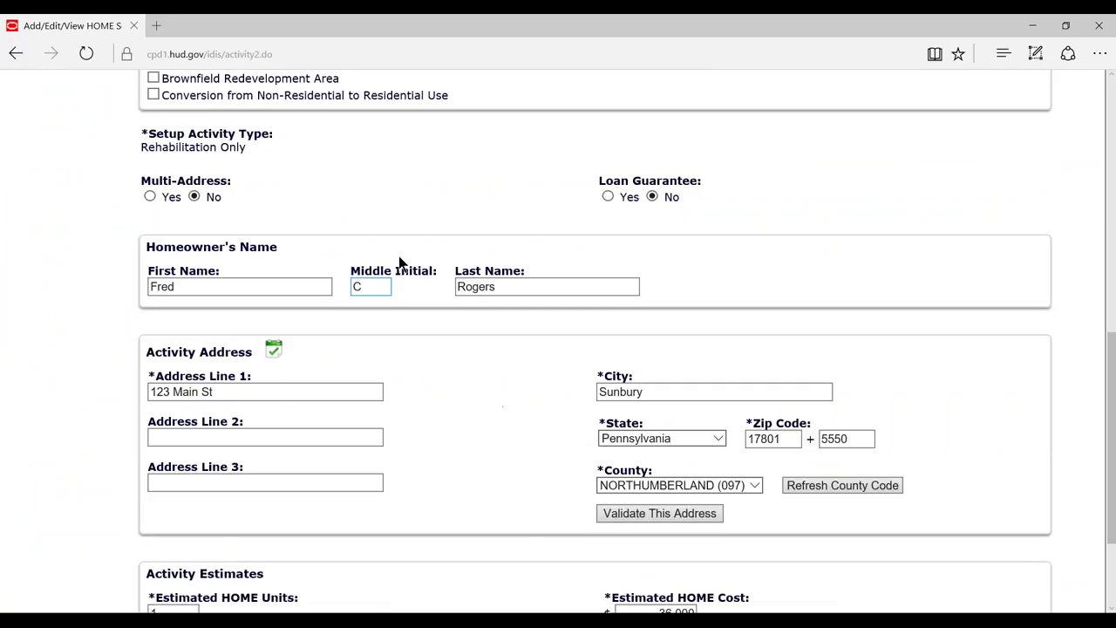
scroll(400, 262, down, 2)
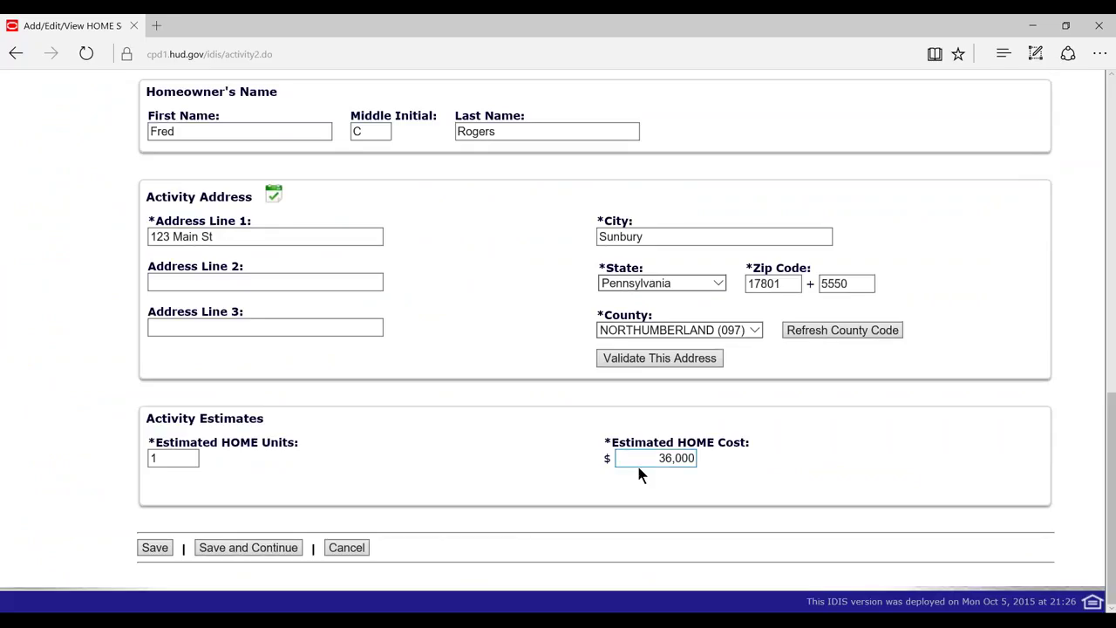
click(226, 546)
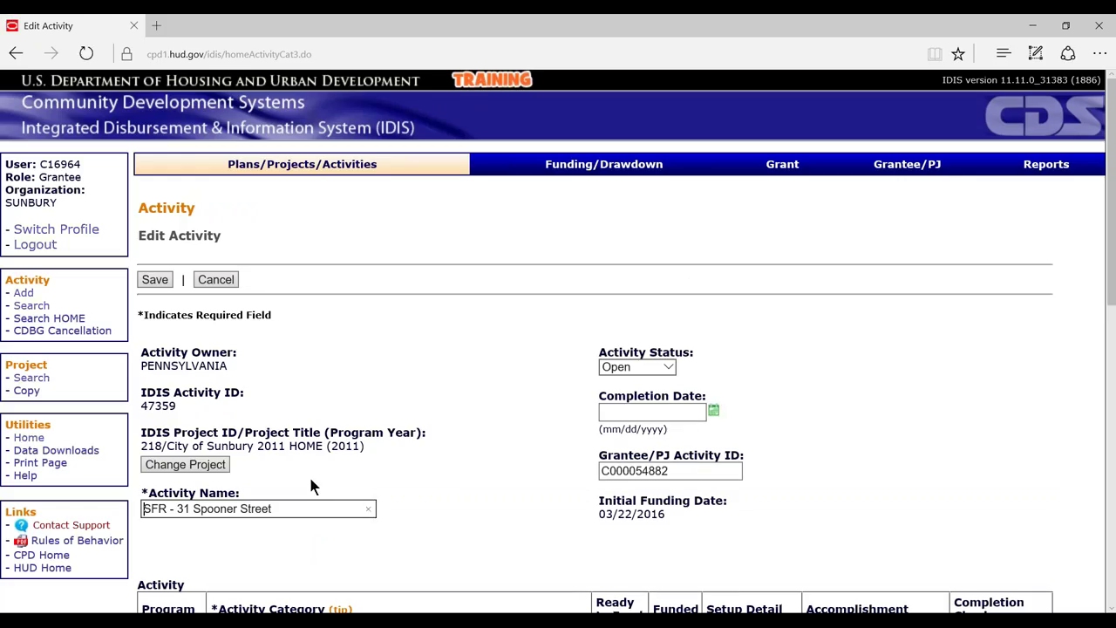
Open the activity's funding page and examine the available HOME funding sources for Sunbury.
scroll(312, 487, down, 1)
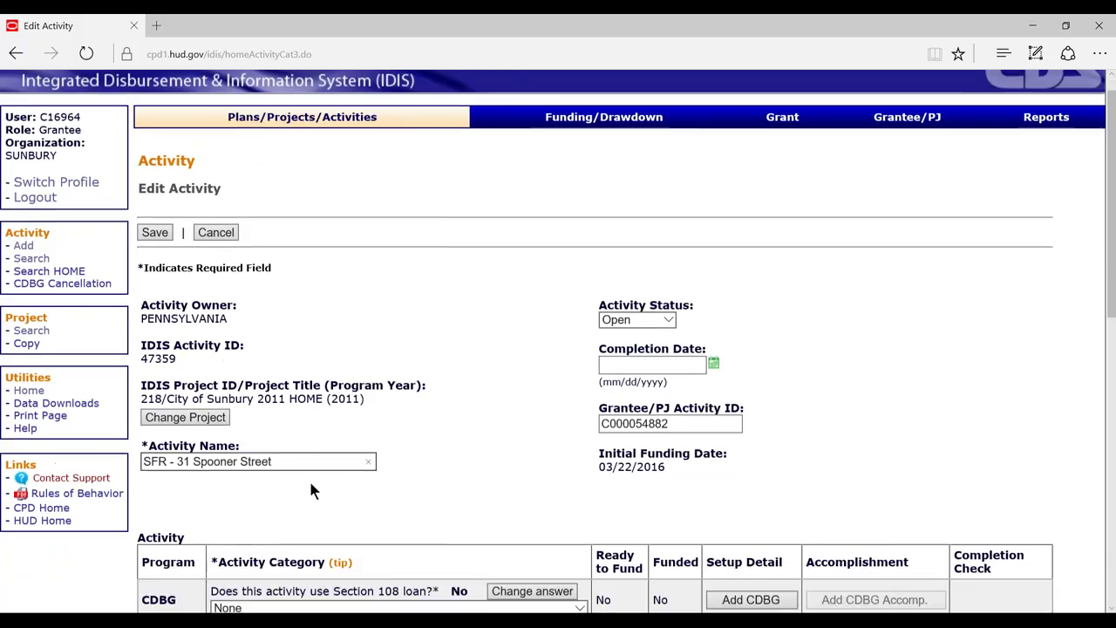
scroll(311, 485, down, 4)
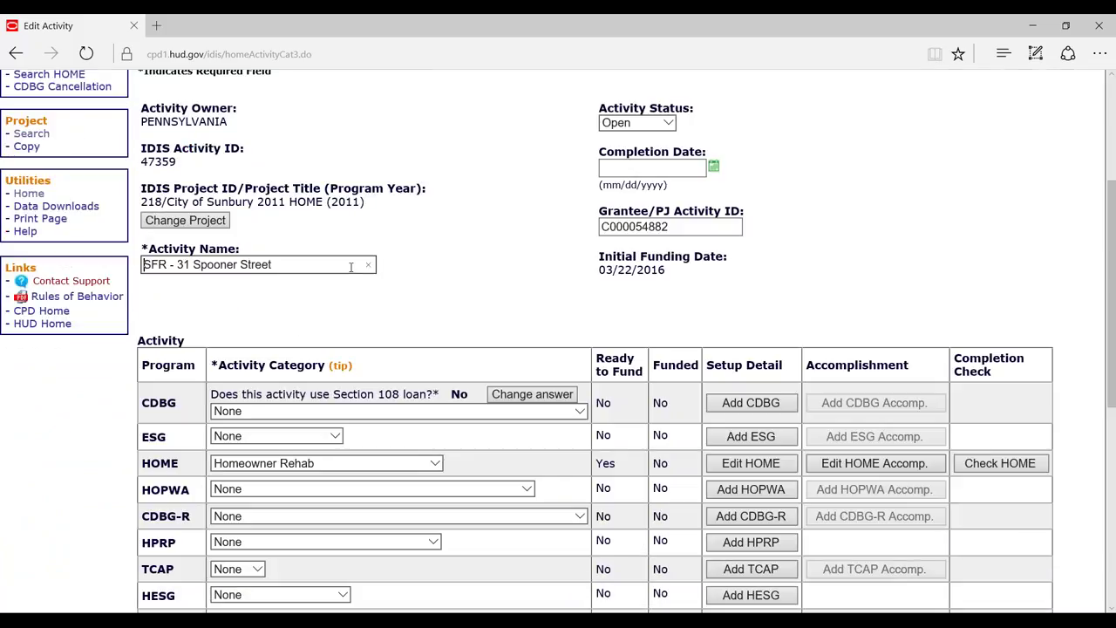
scroll(374, 247, down, 1)
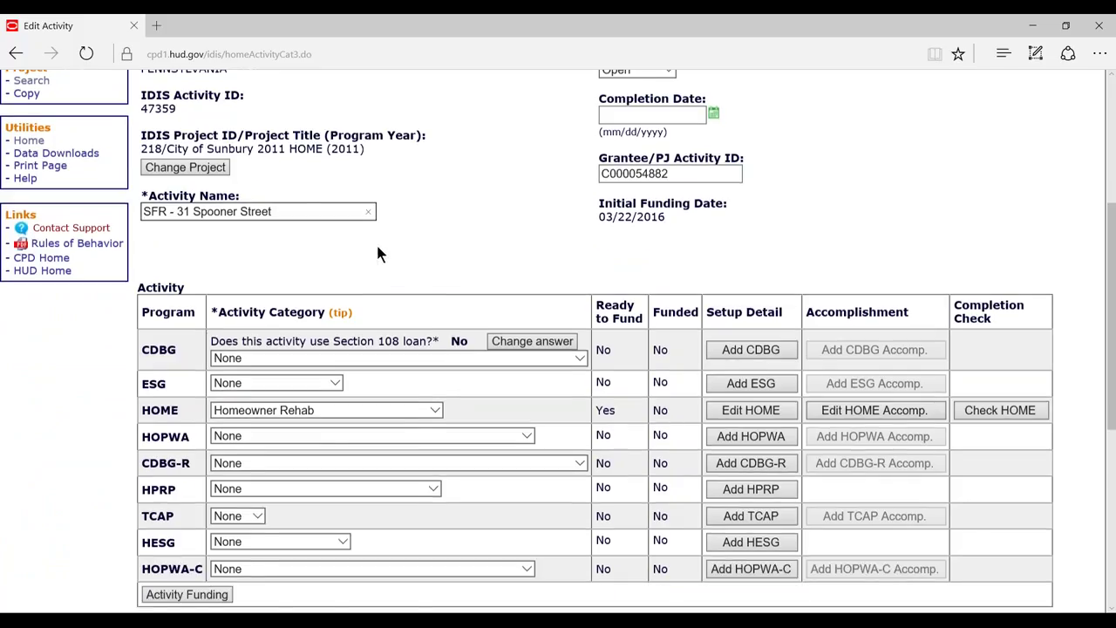
scroll(376, 248, down, 2)
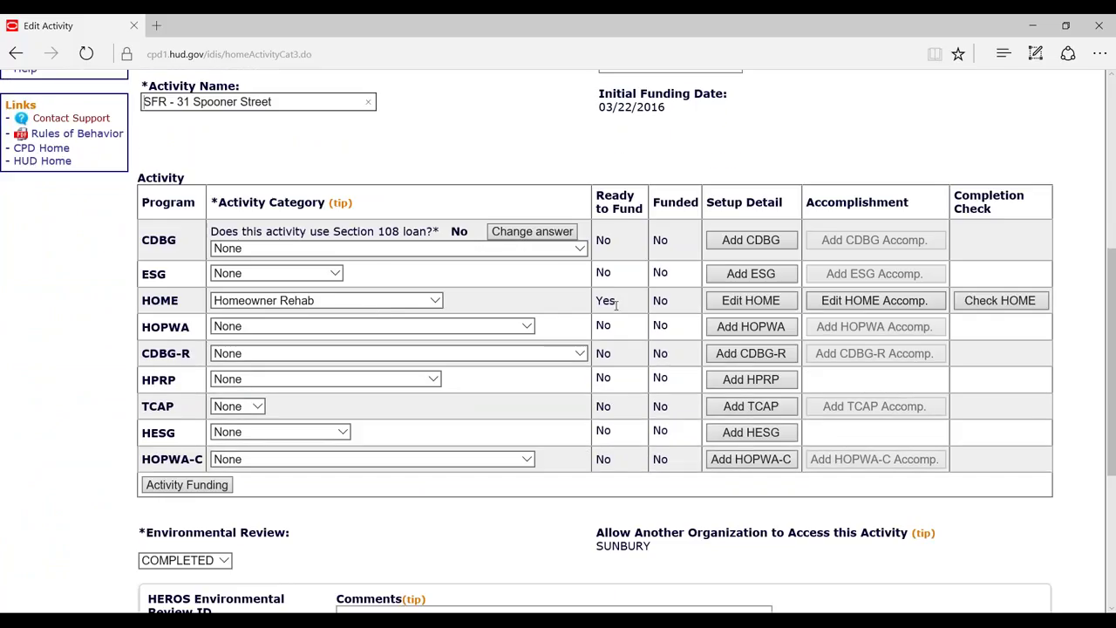
click(164, 485)
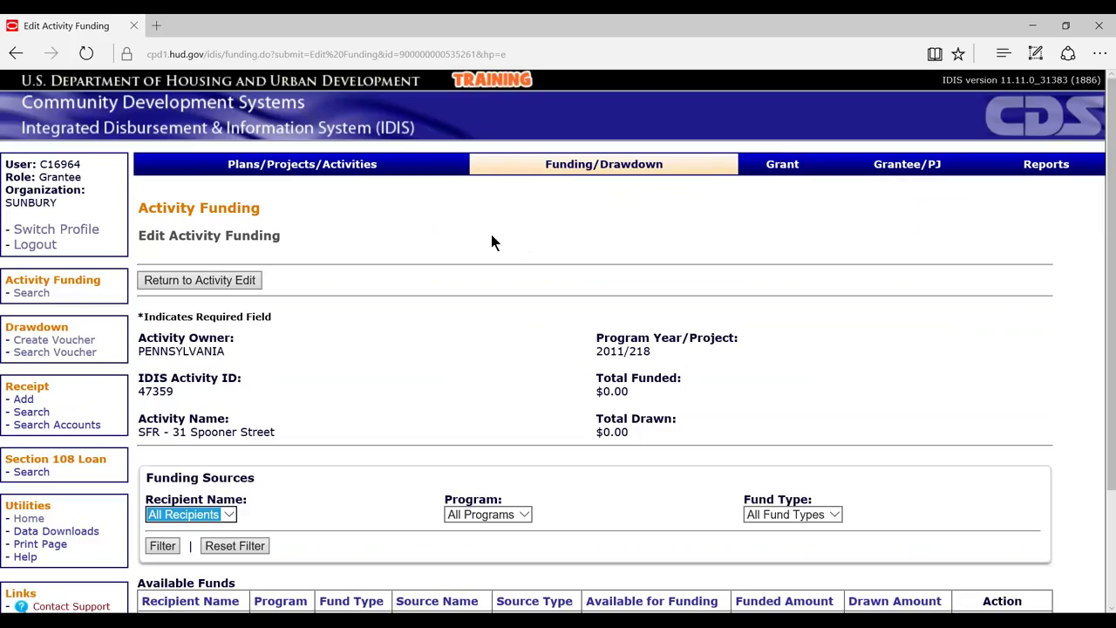
scroll(476, 248, down, 1)
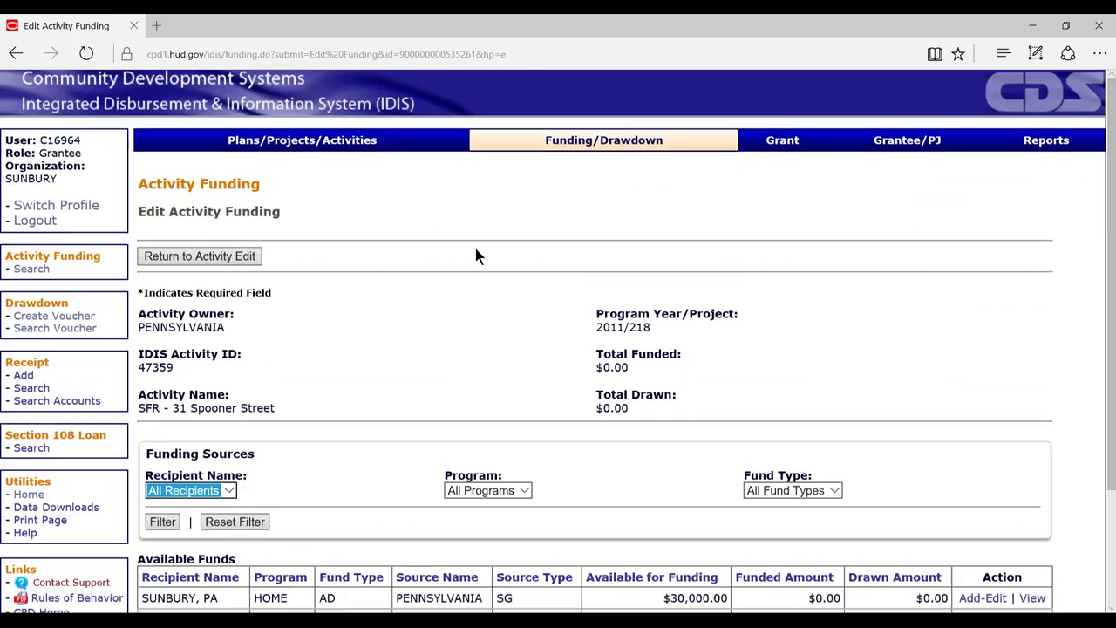
scroll(476, 255, down, 1)
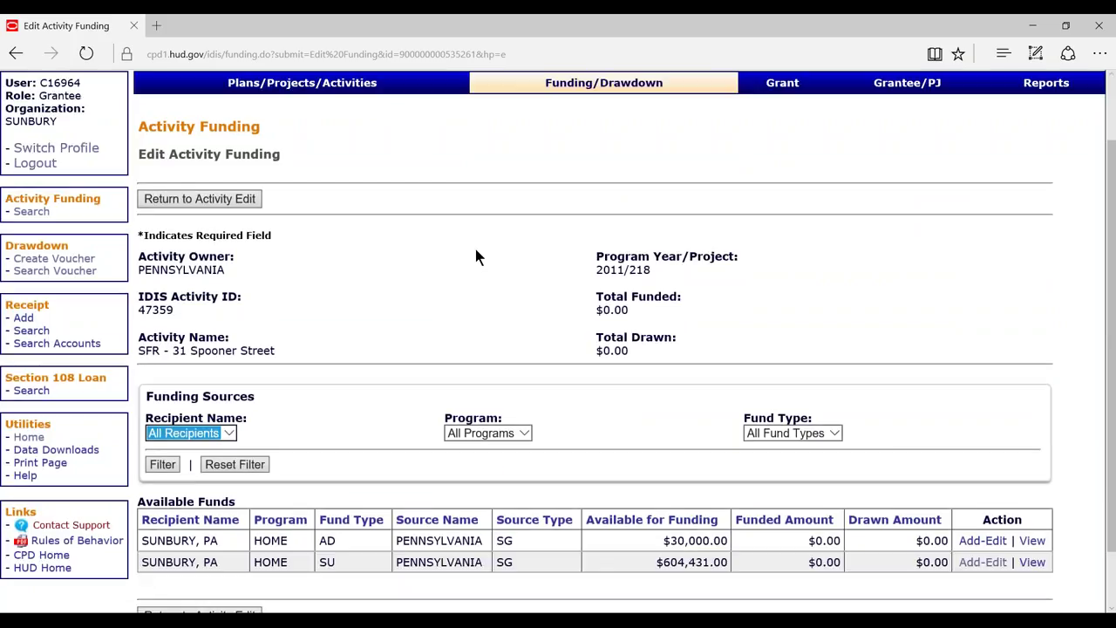
scroll(476, 253, down, 1)
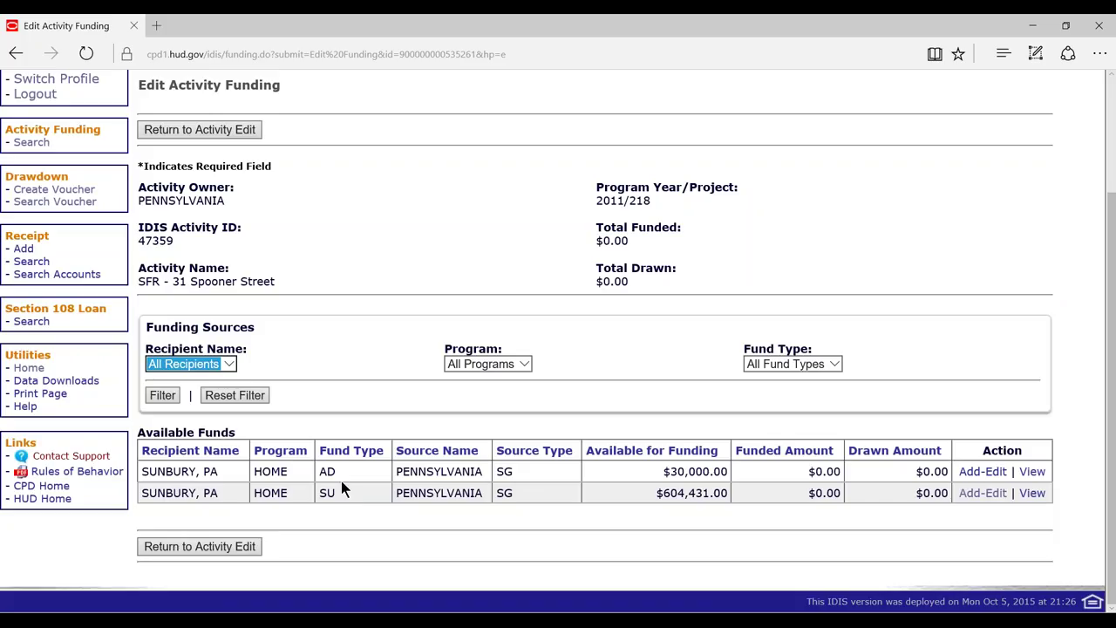
click(314, 476)
right_click(318, 473)
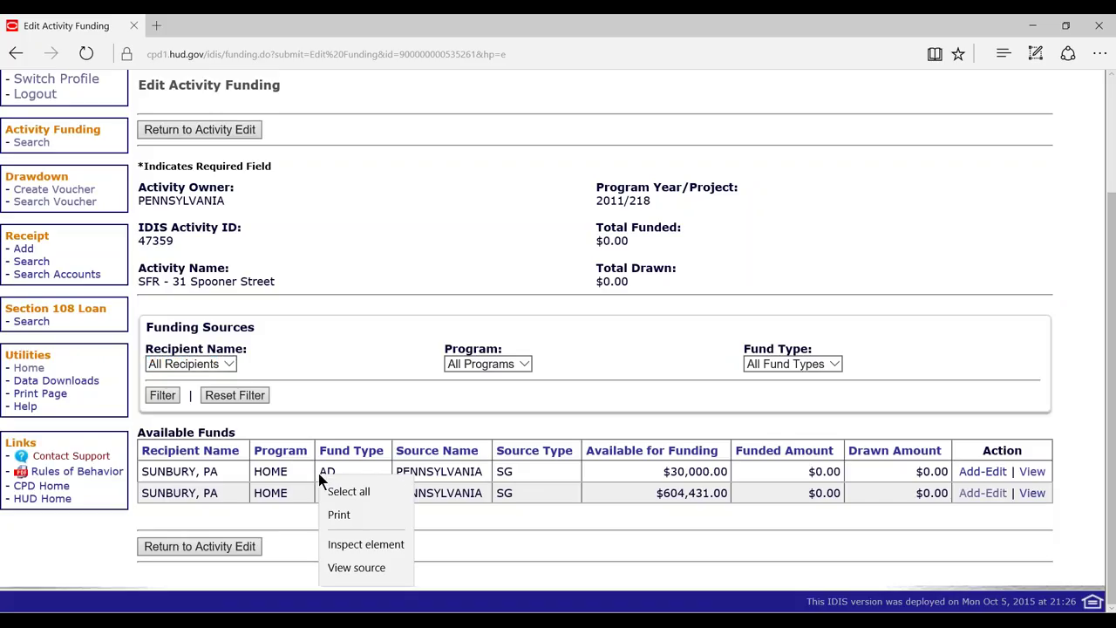
click(352, 468)
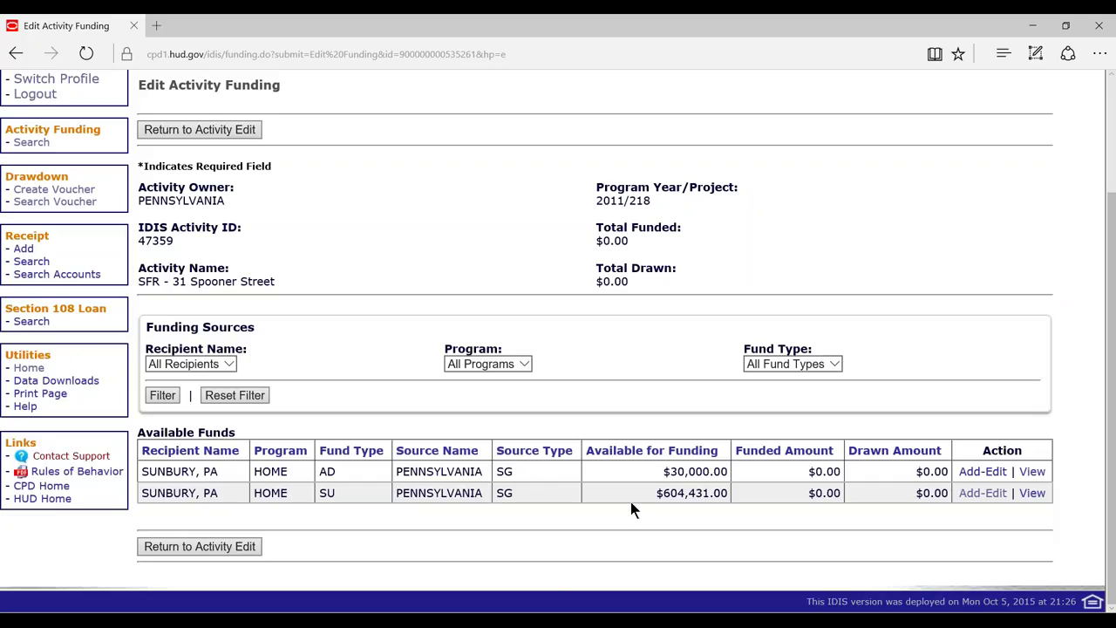
Open Sunbury's HOME SU fund for adding or editing funding and agree to the HOME Activity Funding Certification.
click(979, 495)
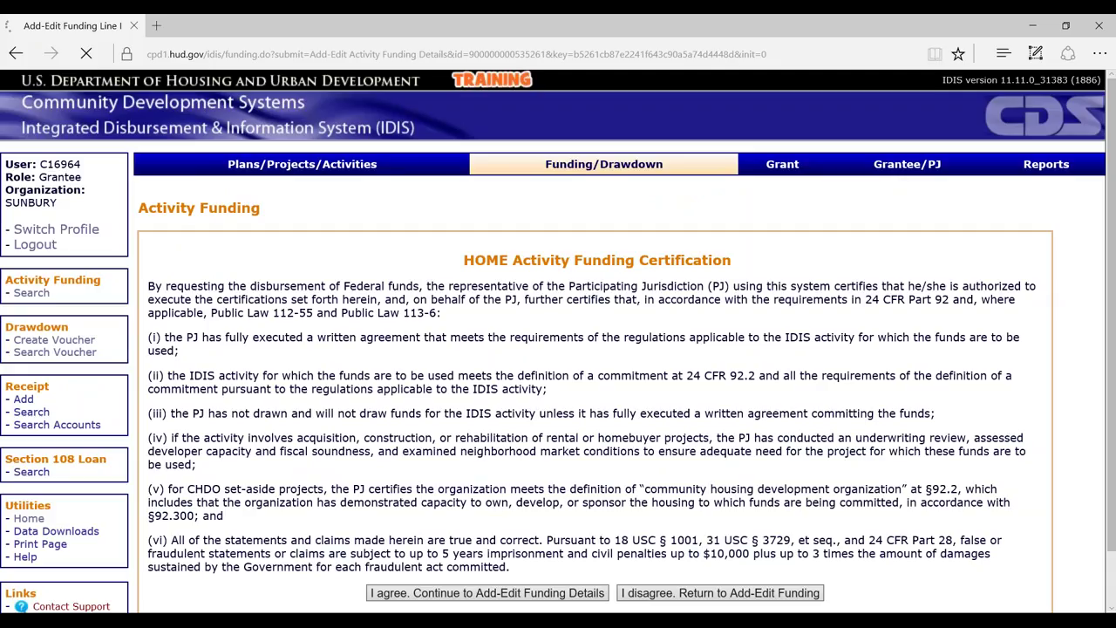
scroll(696, 484, down, 1)
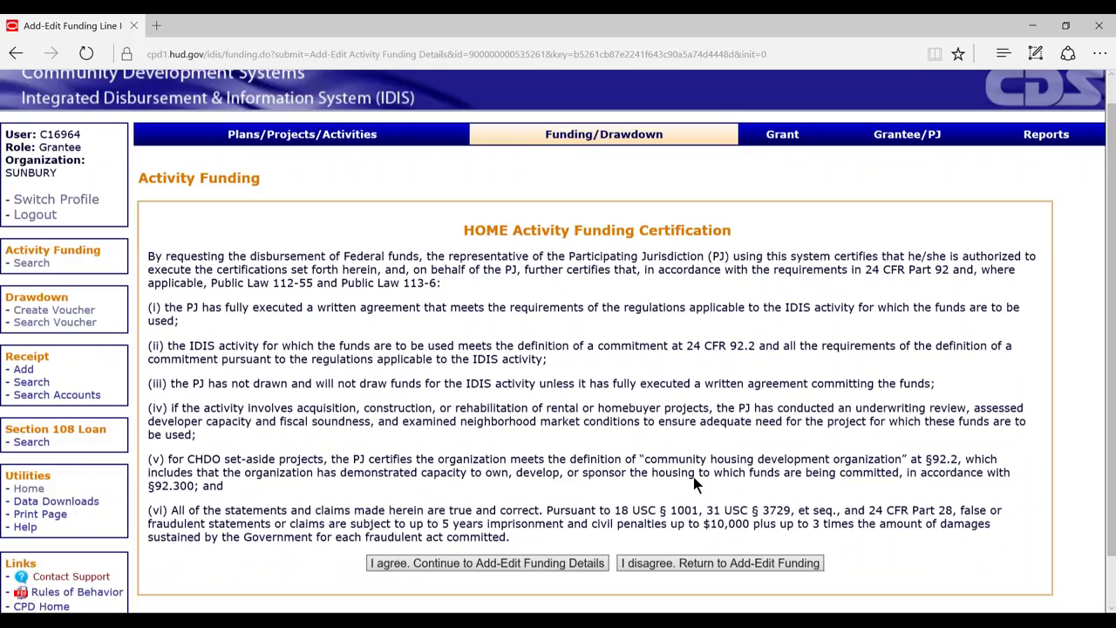
scroll(696, 483, down, 1)
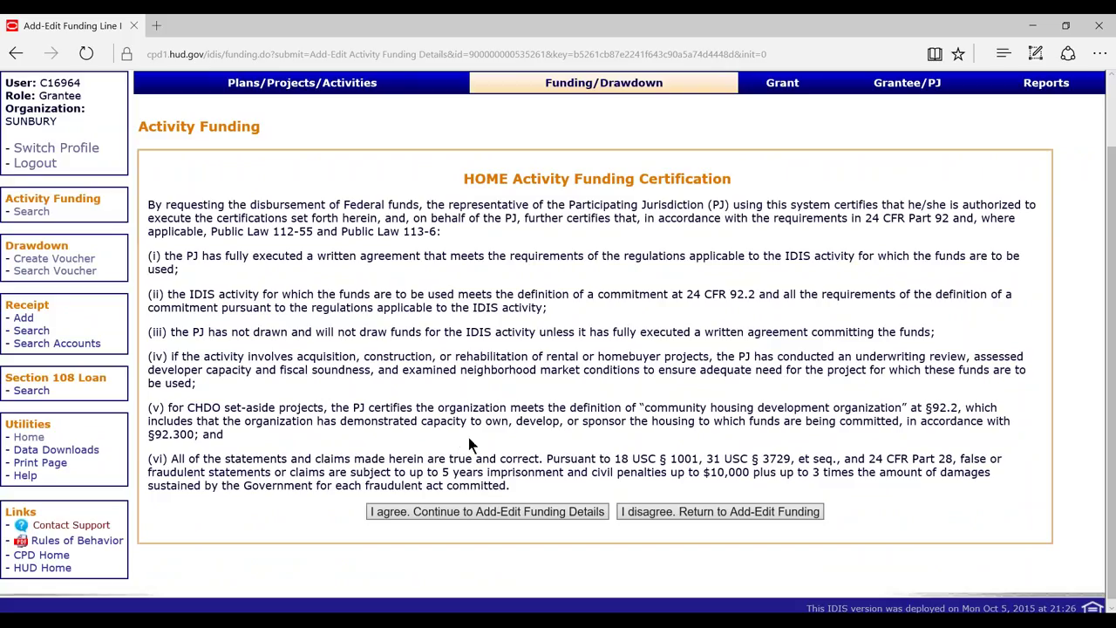
click(425, 510)
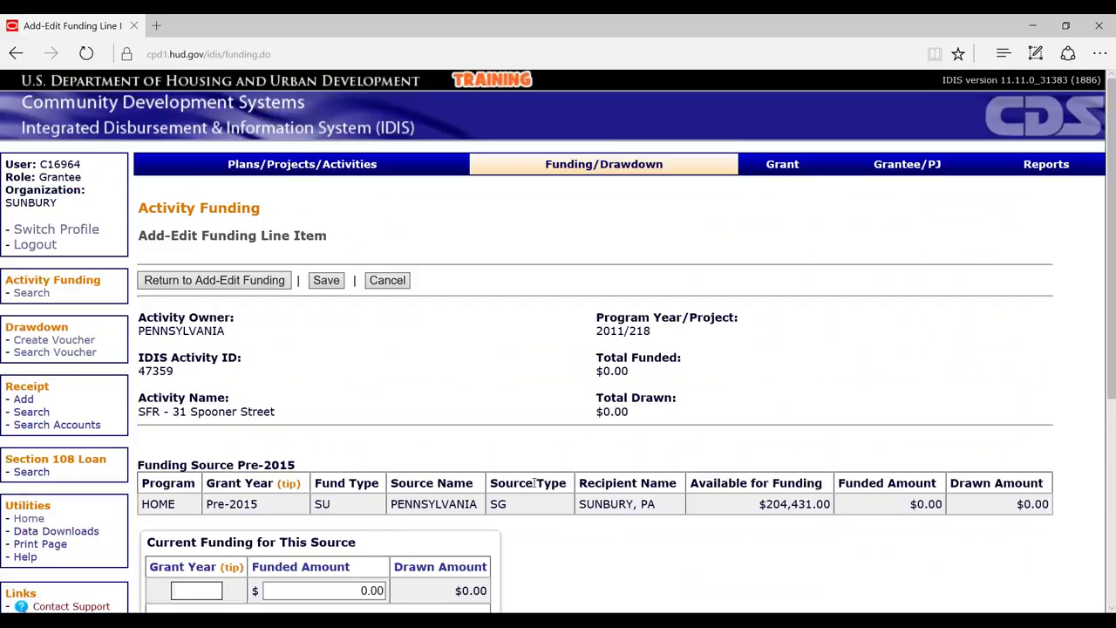
Examine the Pre-2015 and 2015 HOME SU funding sources, including their grant years and the amounts available for funding.
scroll(533, 483, down, 1)
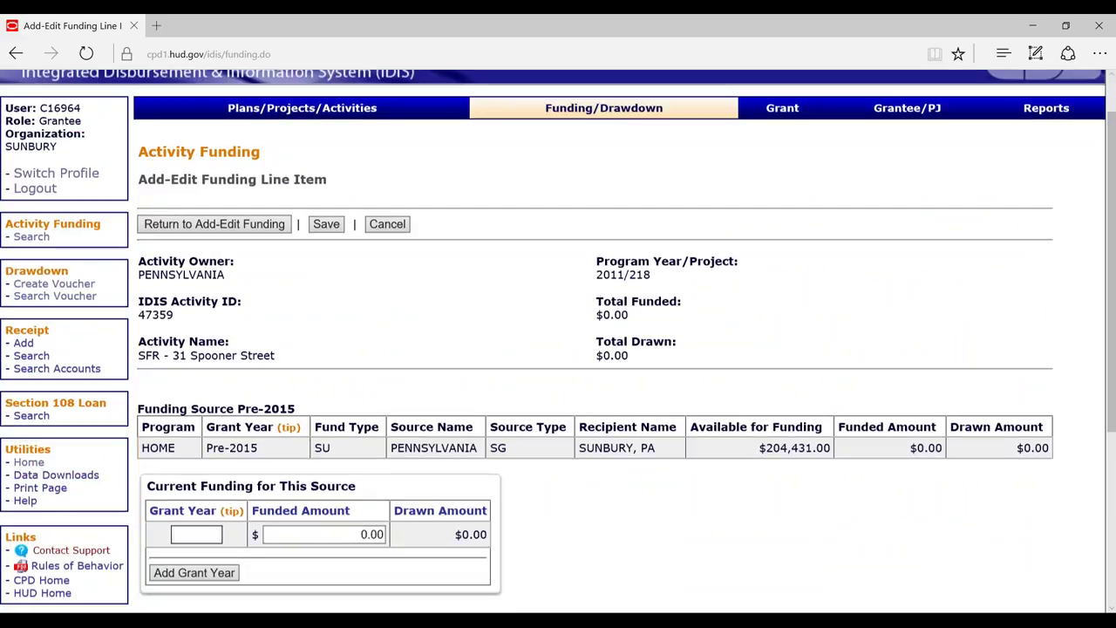
scroll(602, 499, down, 2)
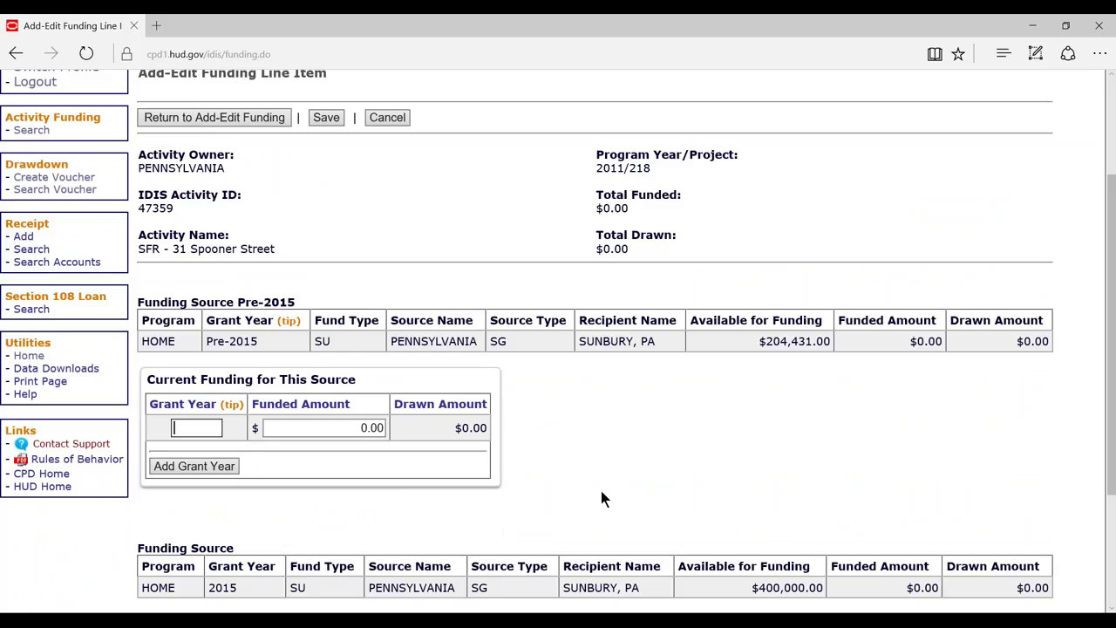
scroll(602, 496, down, 3)
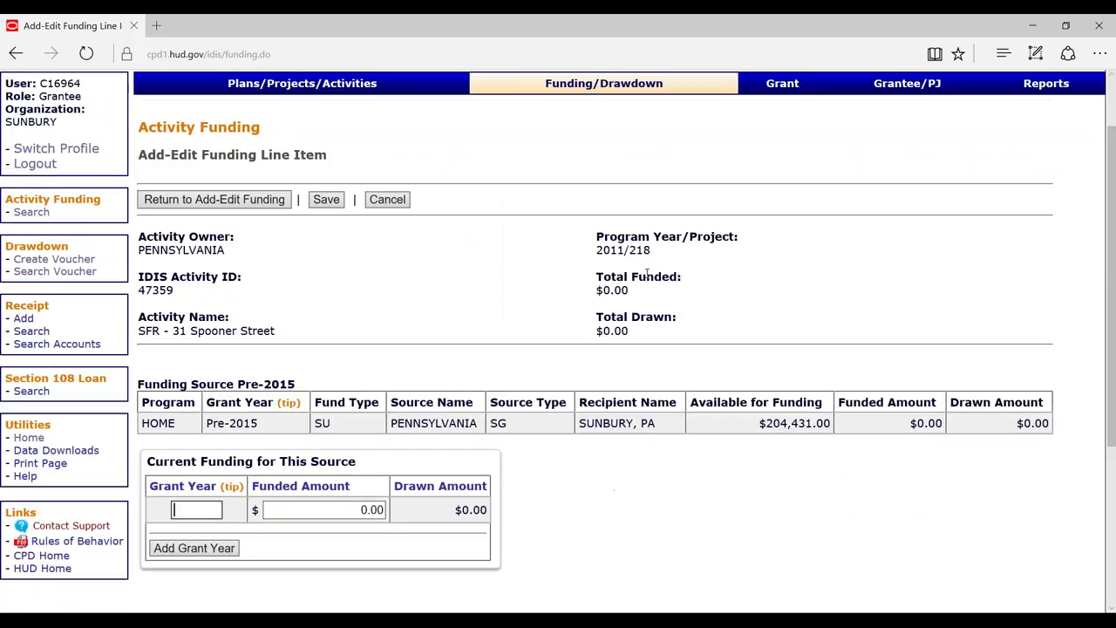
scroll(647, 274, down, 4)
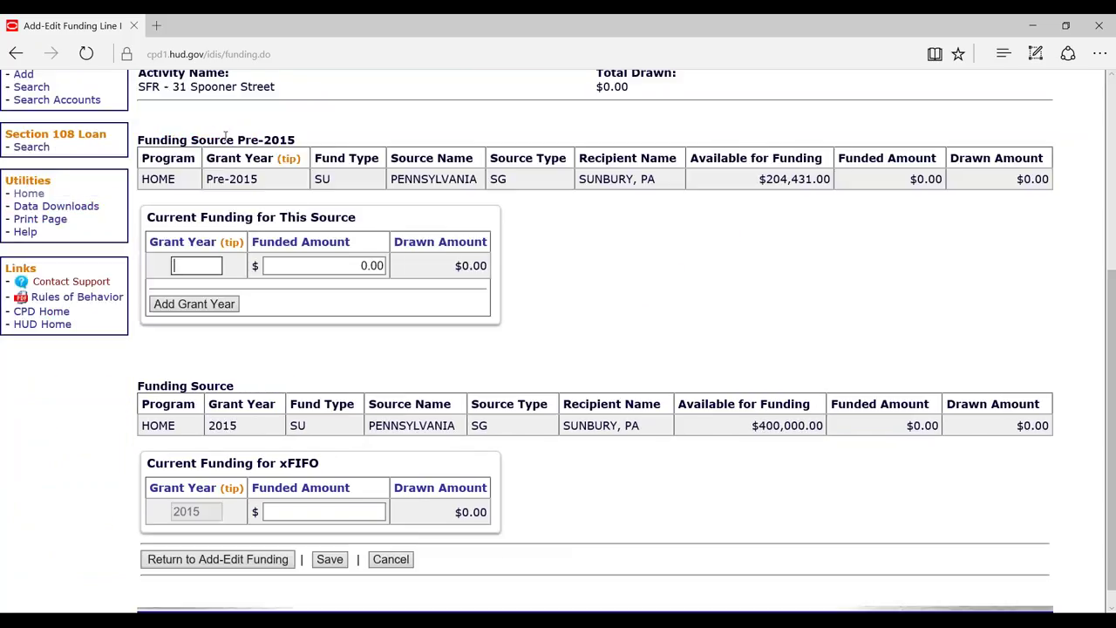
click(209, 180)
drag(208, 180, 258, 179)
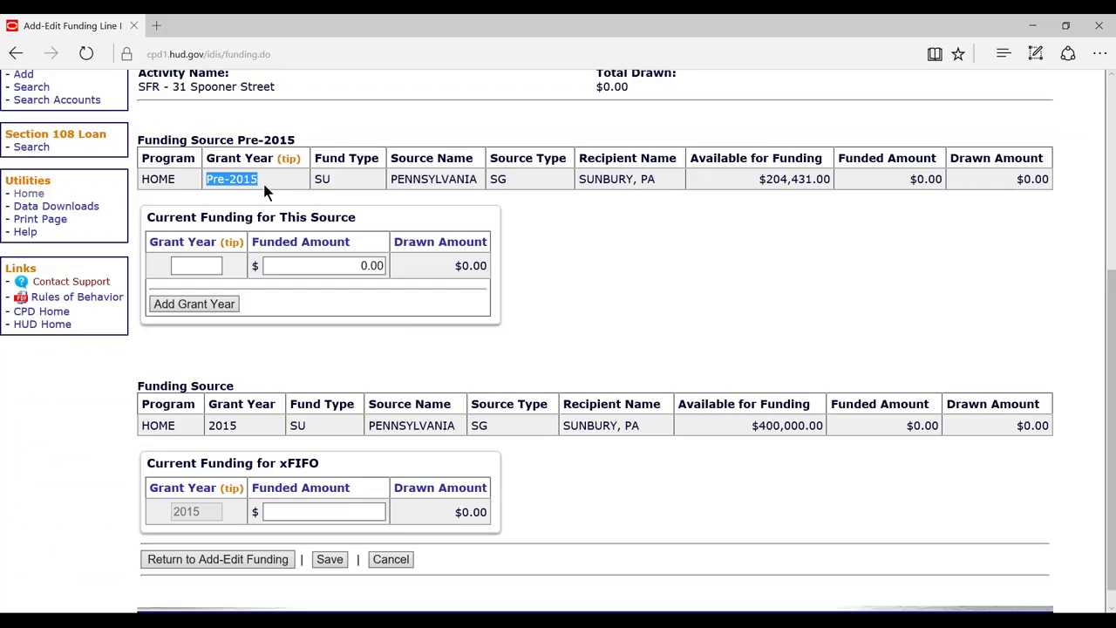
click(227, 182)
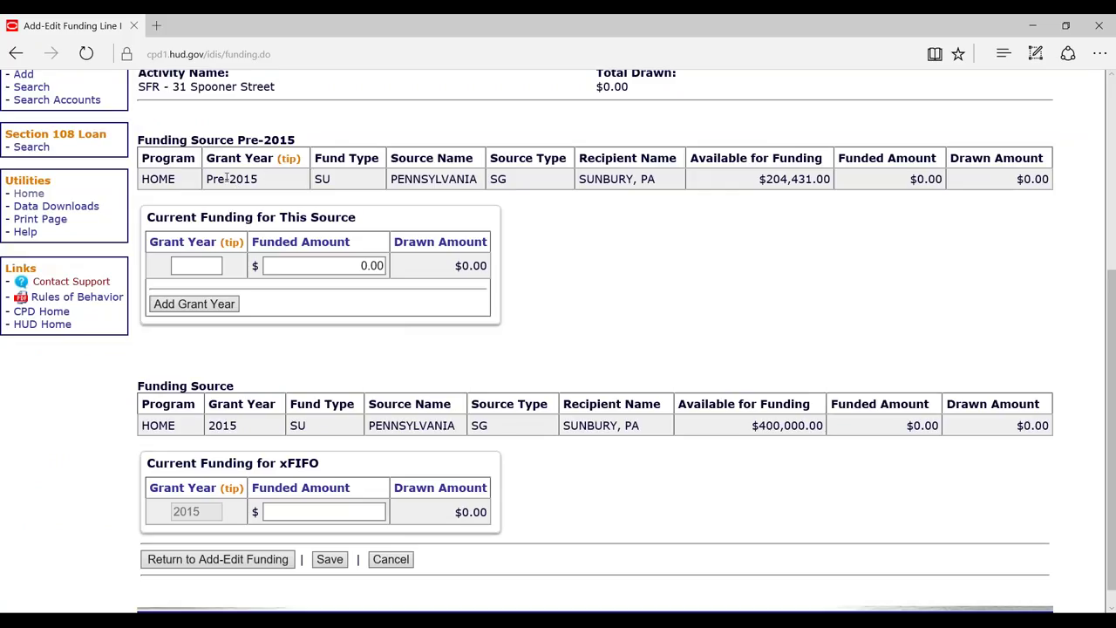
drag(208, 178, 829, 184)
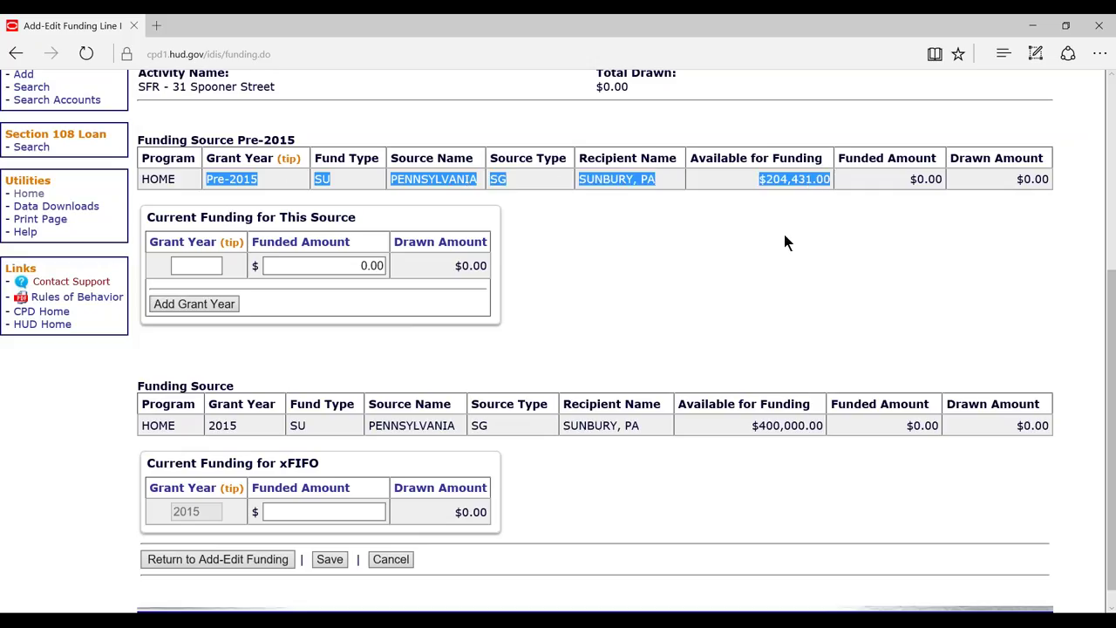
click(615, 281)
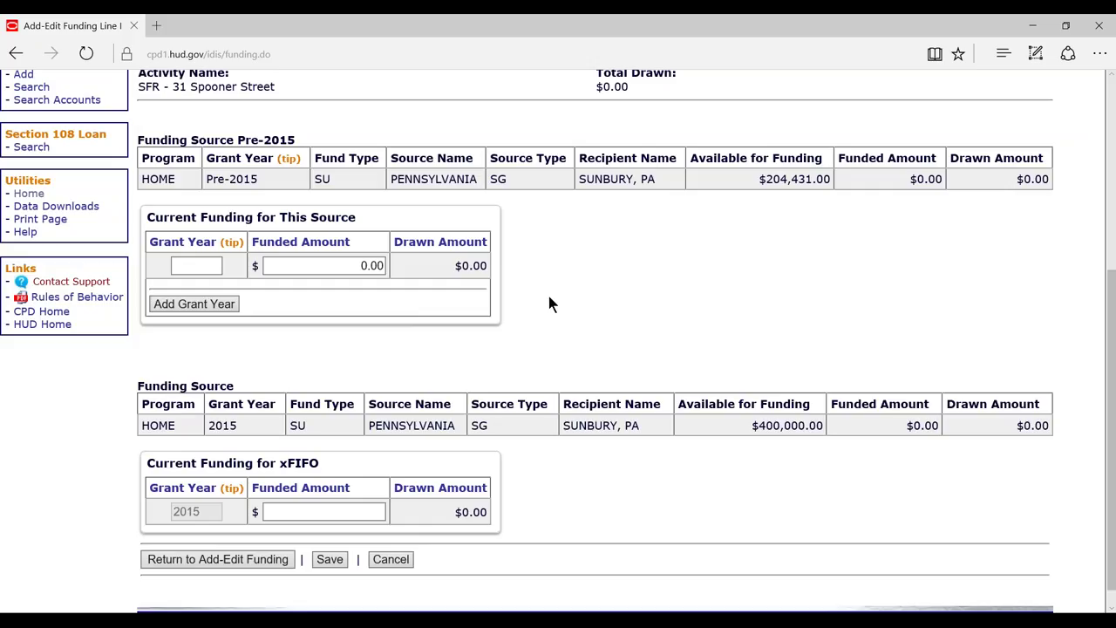
Fund the activity from the Pre-2015 source with grant year 2011 and a funded amount of $10,000, and save.
scroll(549, 301, up, 1)
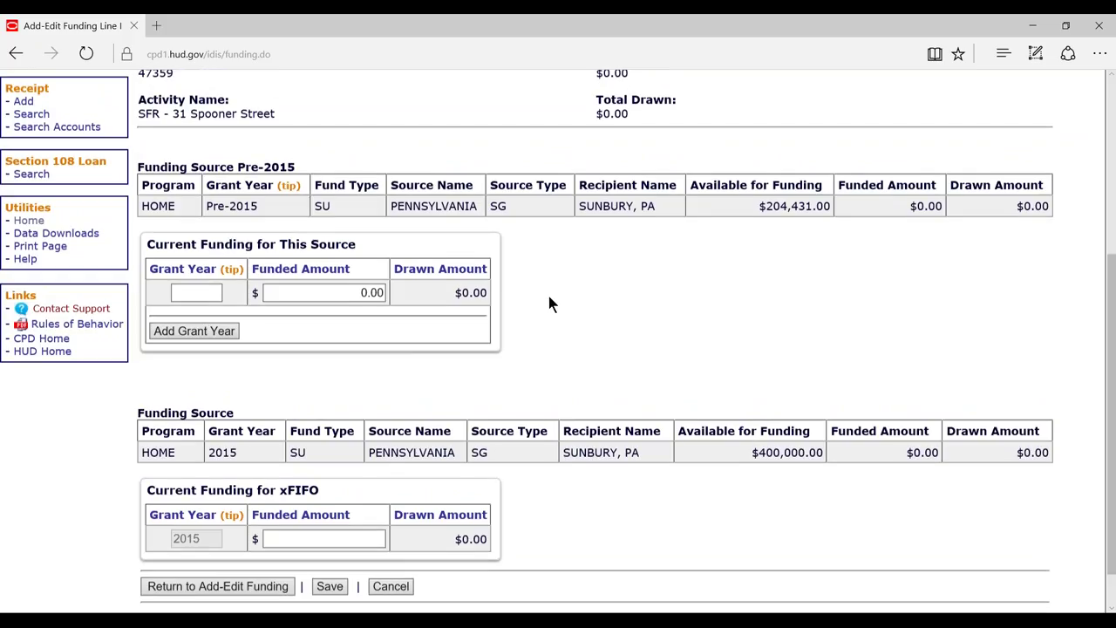
scroll(548, 303, up, 2)
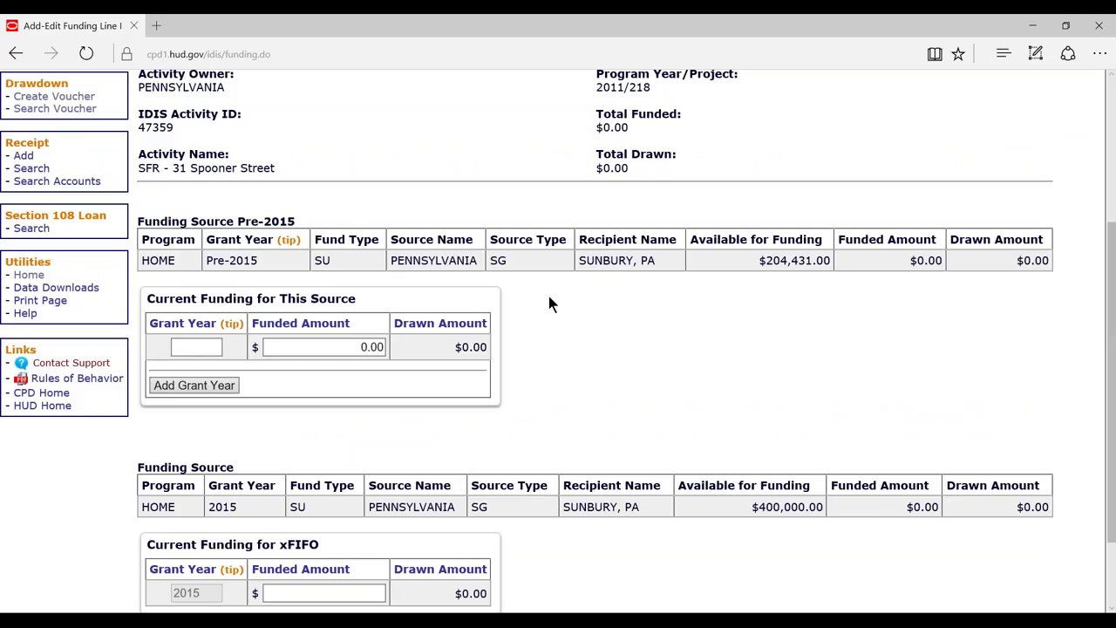
scroll(548, 295, up, 3)
text(2011)
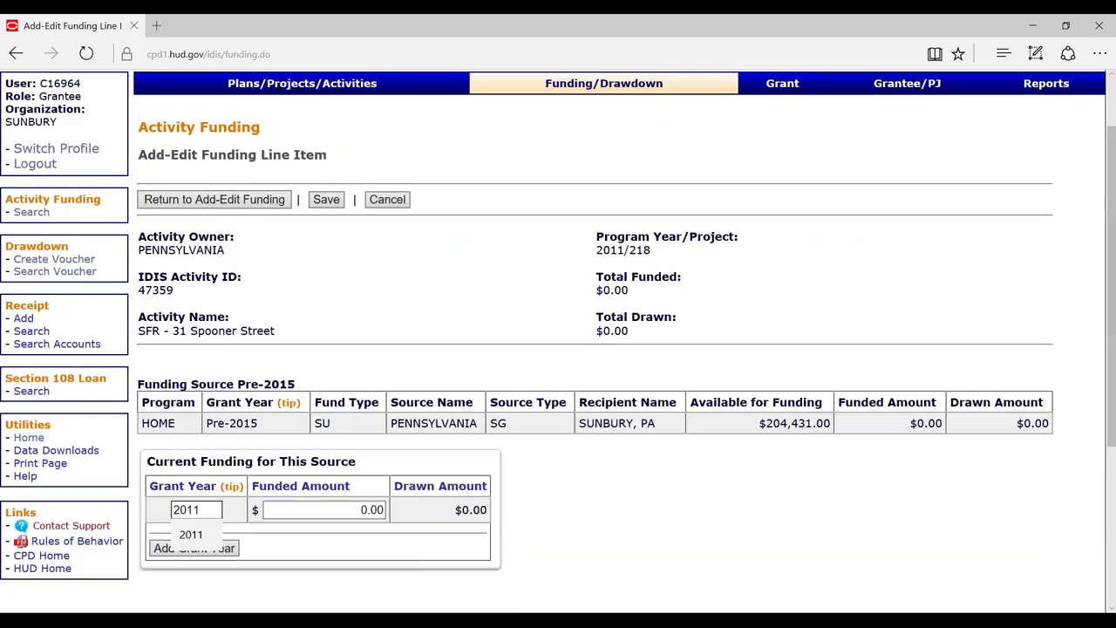
click(353, 510)
drag(338, 506, 392, 514)
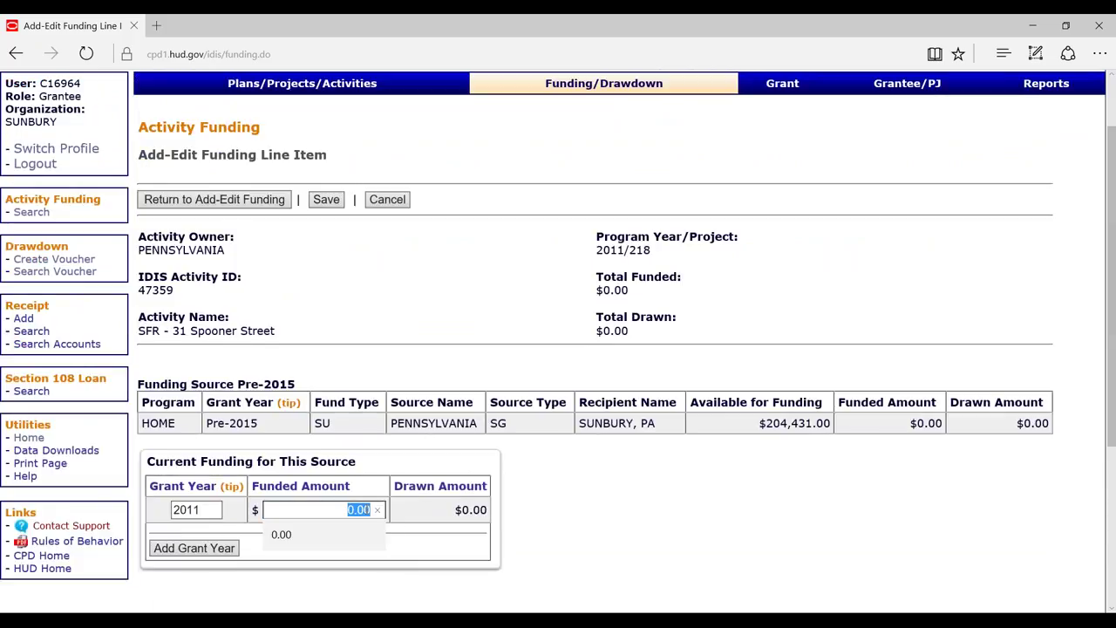
text(10000)
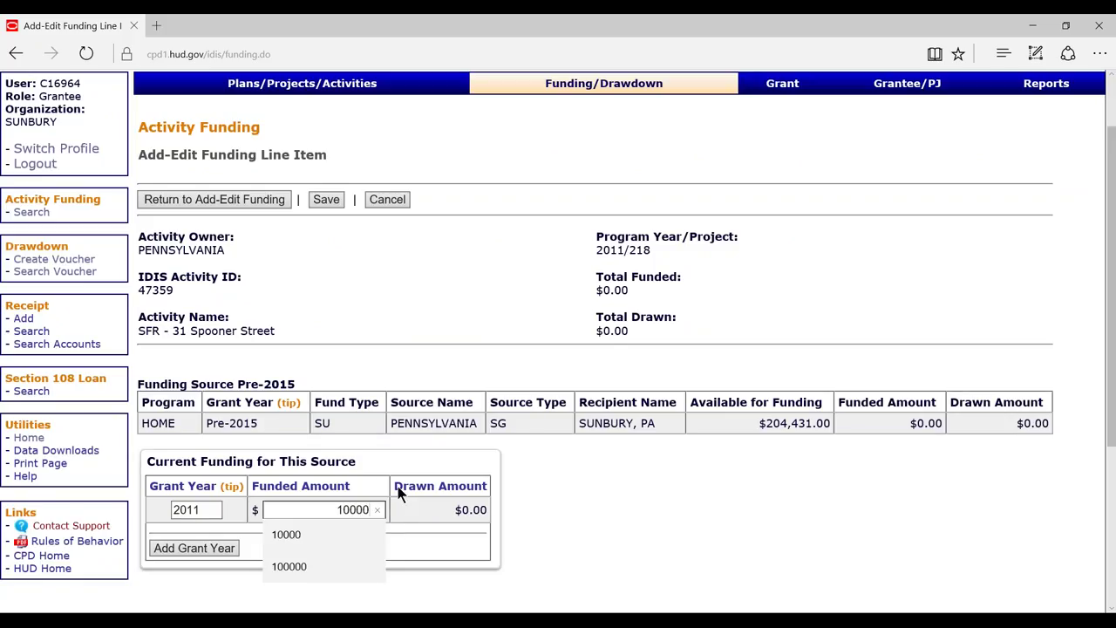
drag(399, 495, 576, 488)
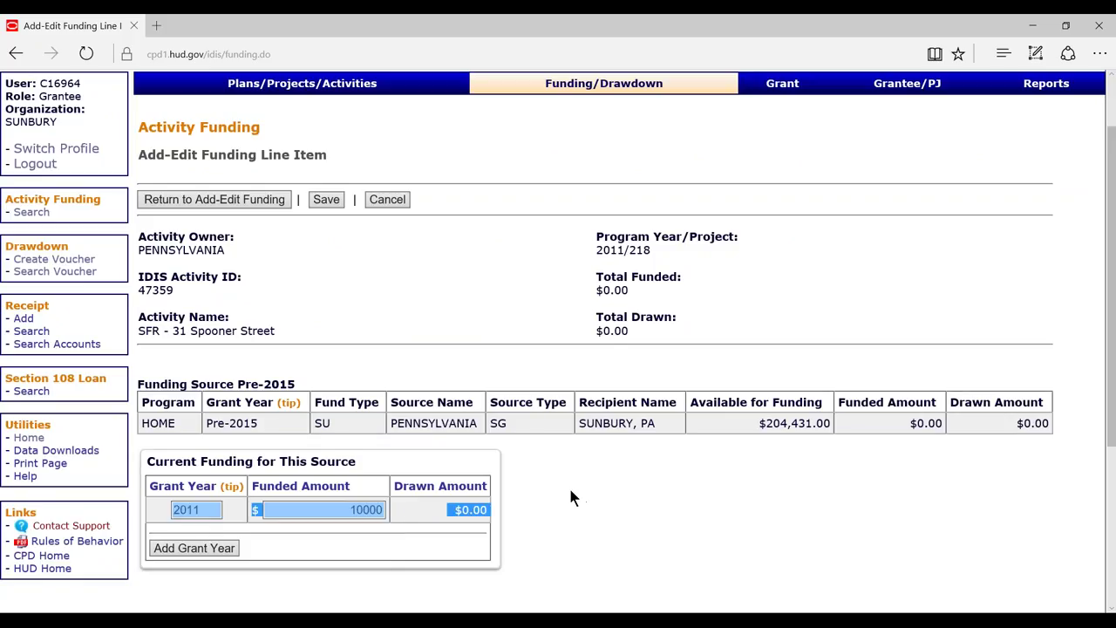
click(558, 487)
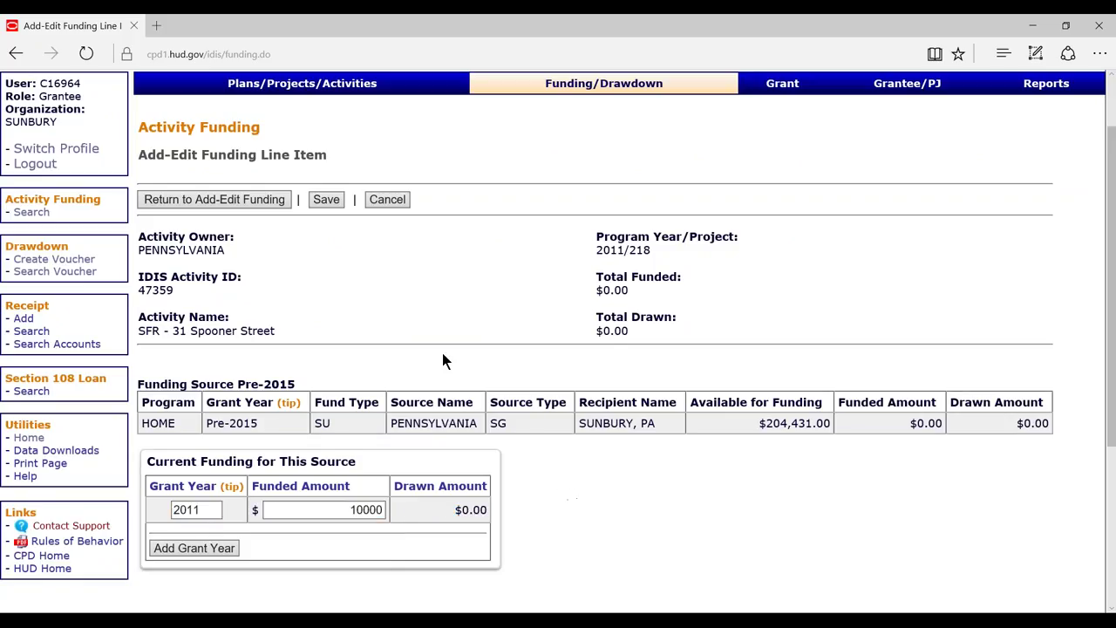
click(326, 199)
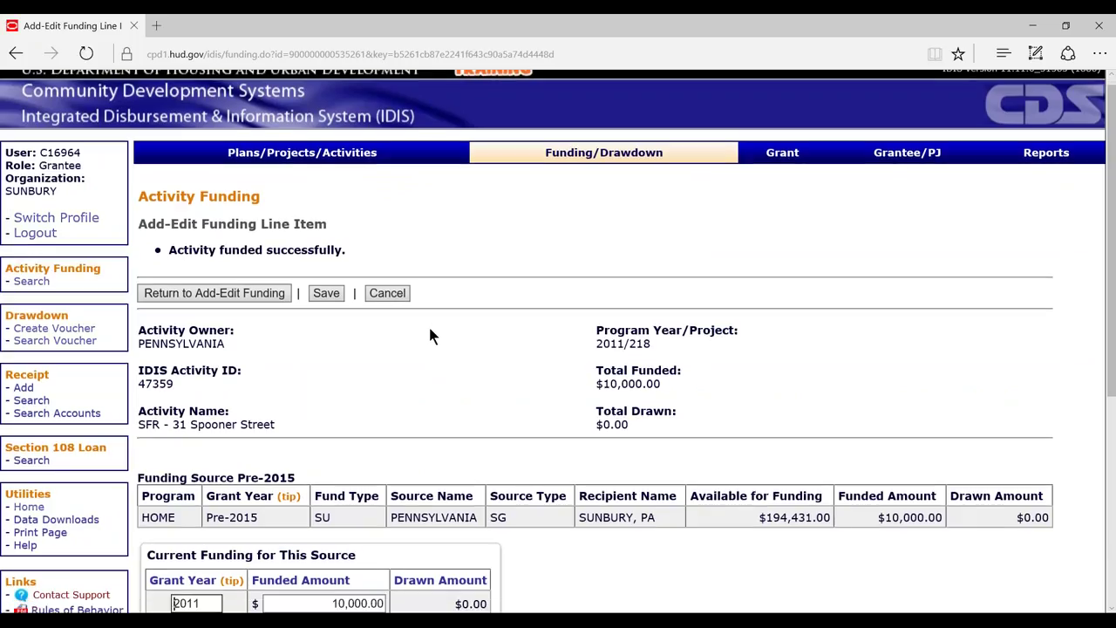
Add a funded amount of $26,000 from the 2015 grant-year source to the activity and save.
scroll(430, 332, down, 3)
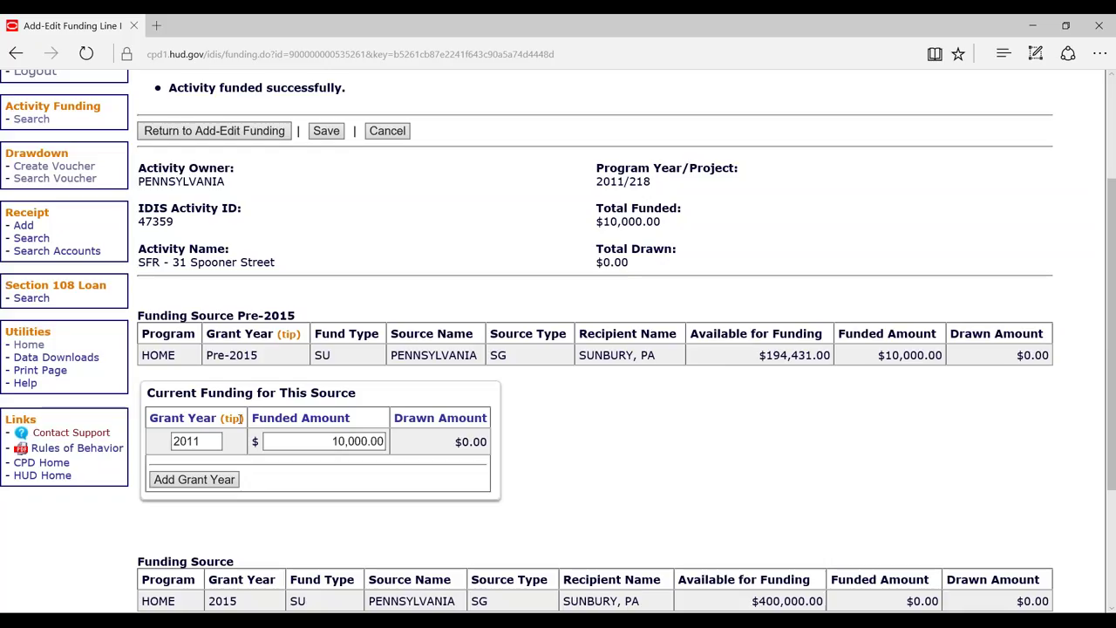
mouse_move(242, 419)
click(354, 440)
scroll(354, 440, down, 1)
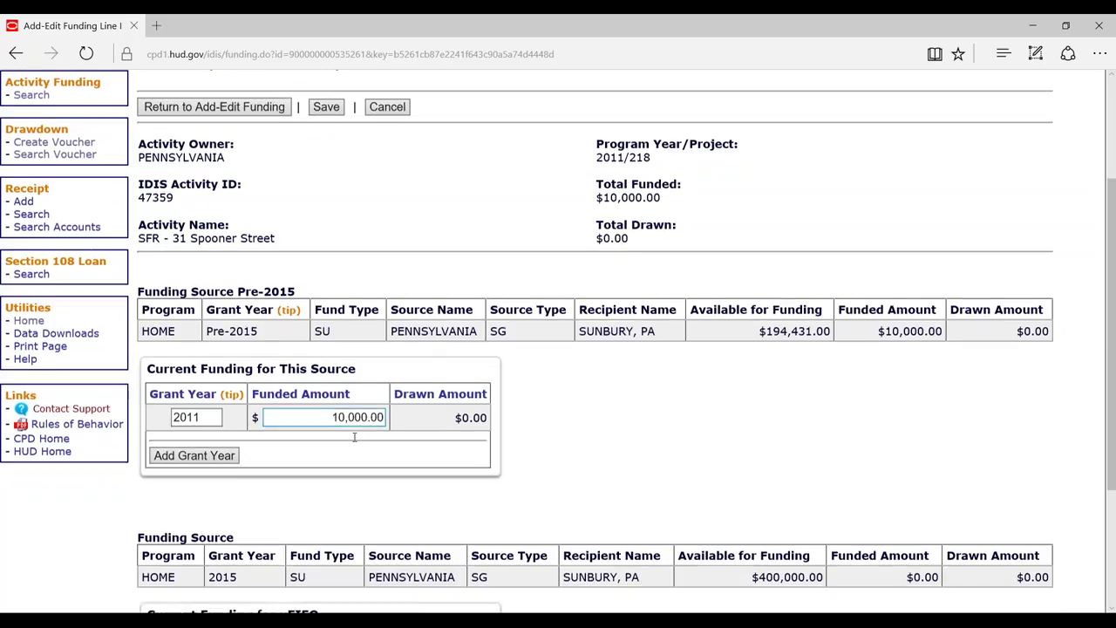
scroll(354, 438, down, 2)
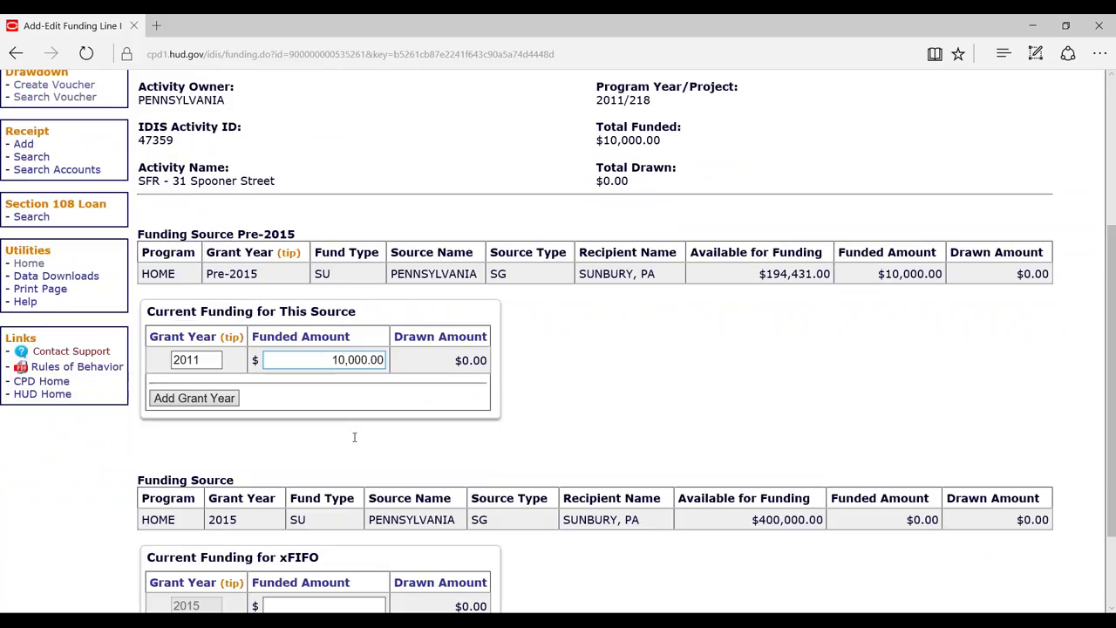
scroll(349, 488, down, 2)
click(330, 575)
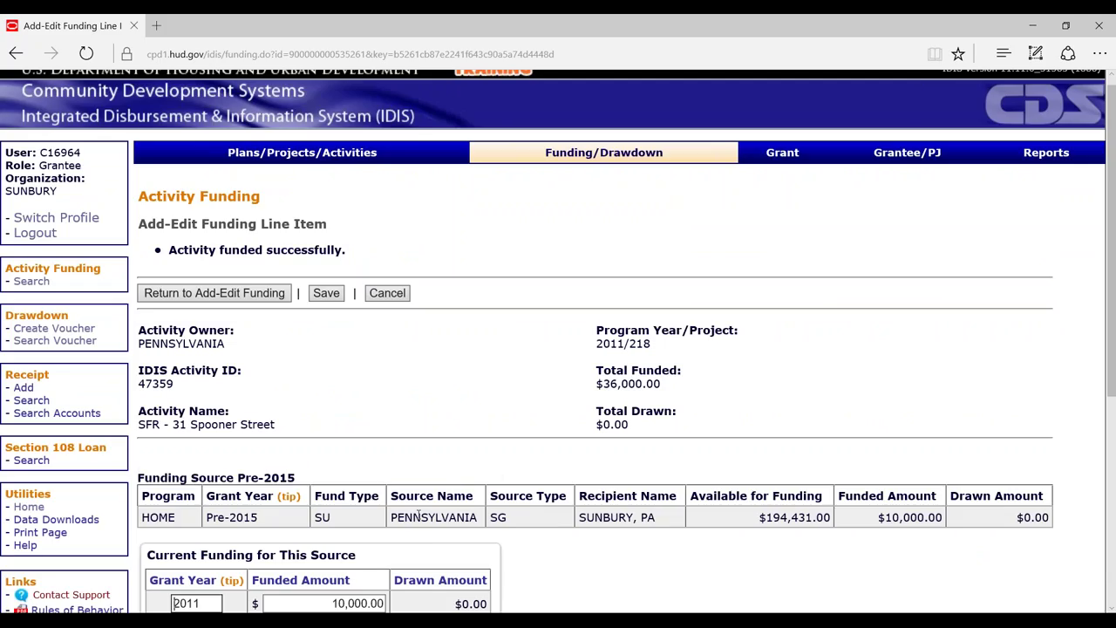
Clear the 2015 source's funded amount, set the 2011 grant year's funded amount to $36,000, save and check the updated funding.
scroll(418, 514, down, 1)
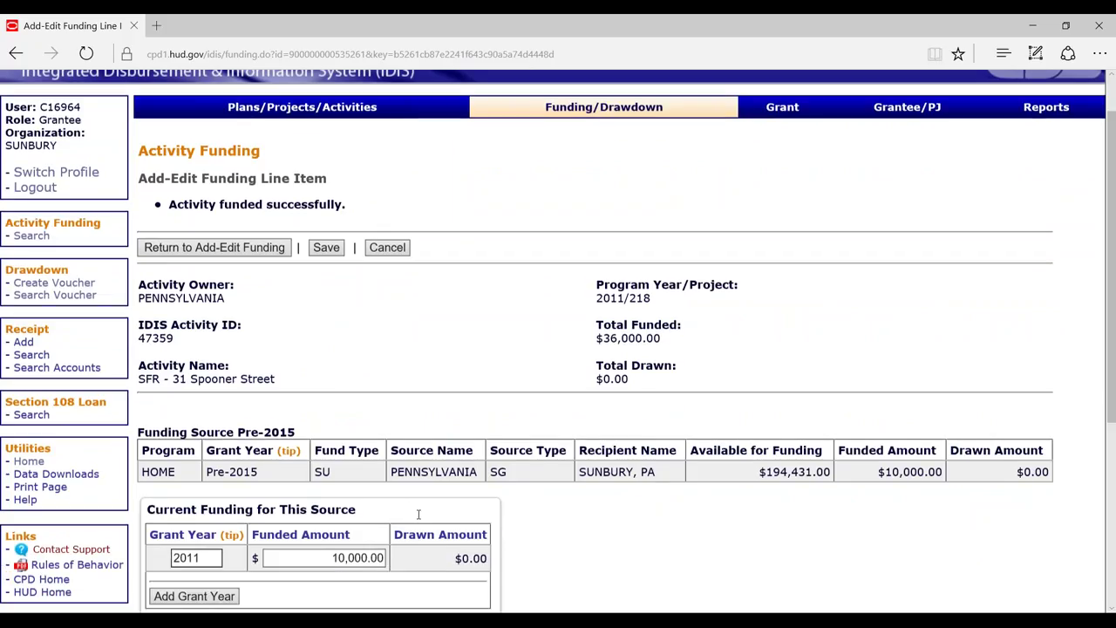
scroll(419, 514, down, 3)
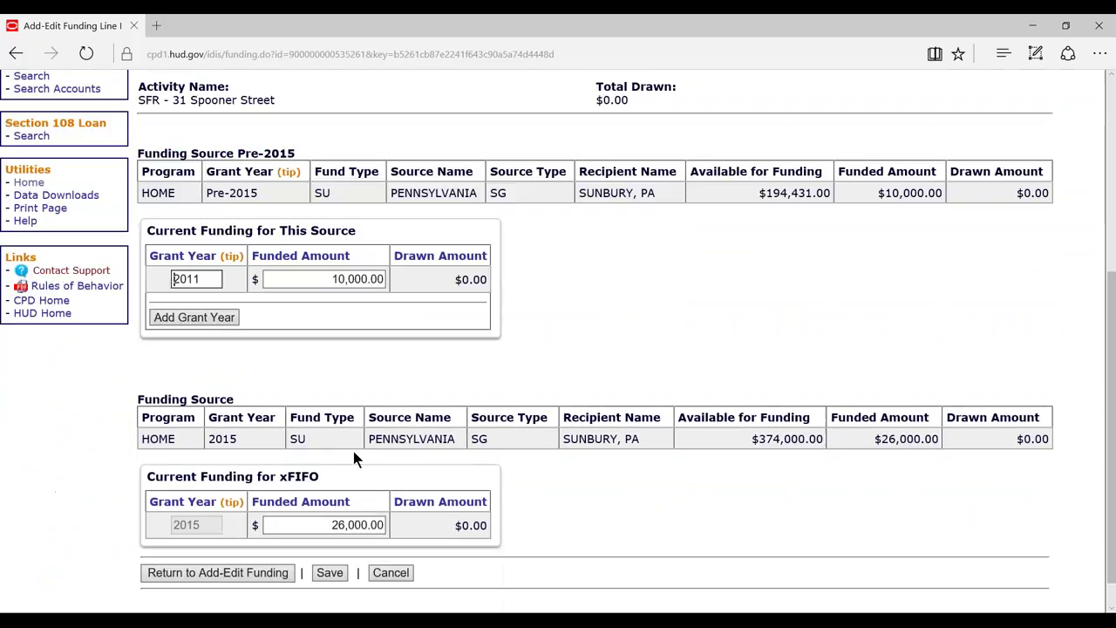
double_click(331, 525)
key(BackSpace)
double_click(349, 279)
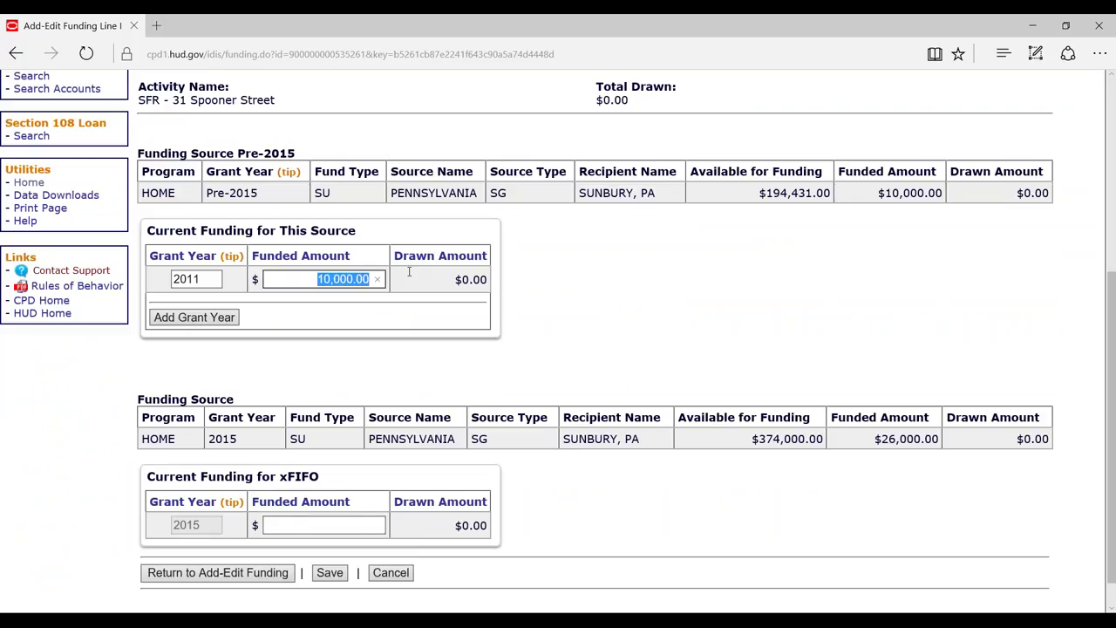
key(BackSpace)
text(36000)
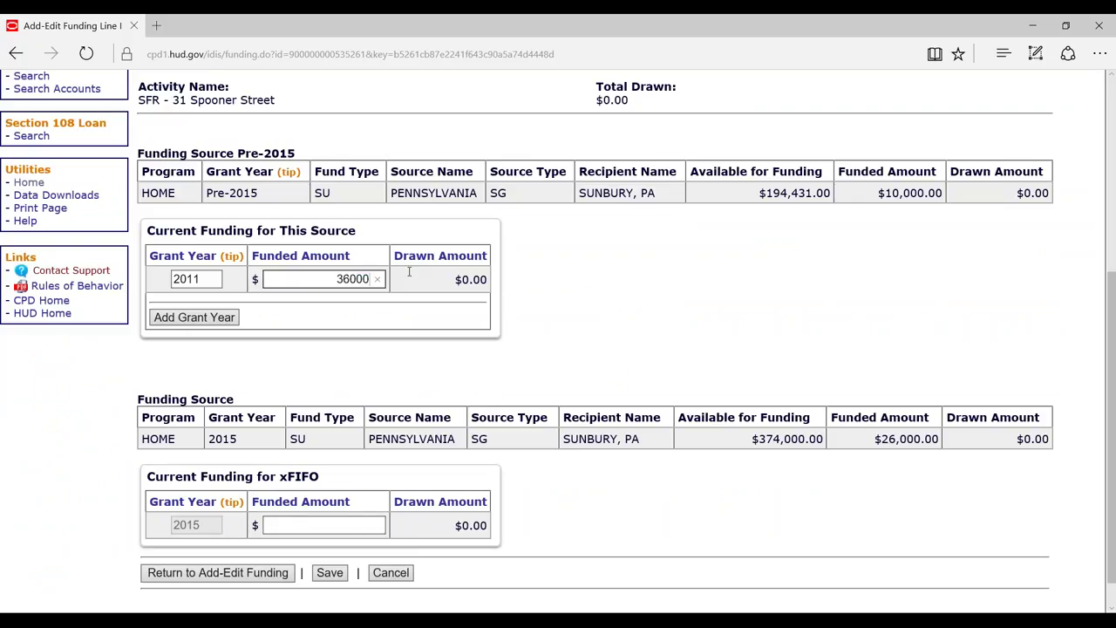
click(331, 572)
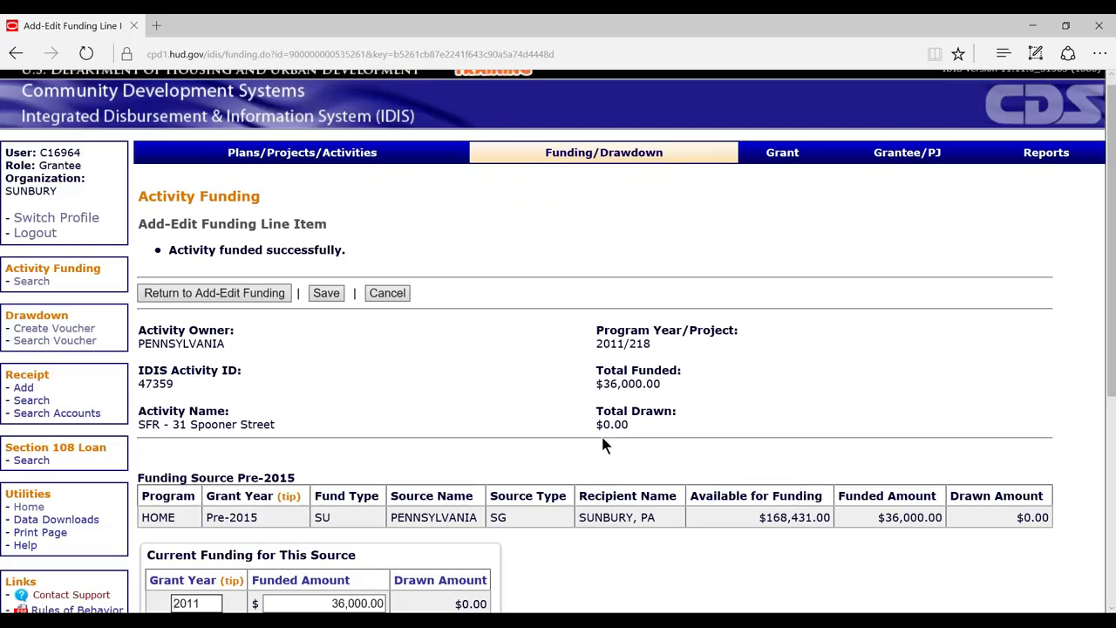
scroll(602, 438, down, 1)
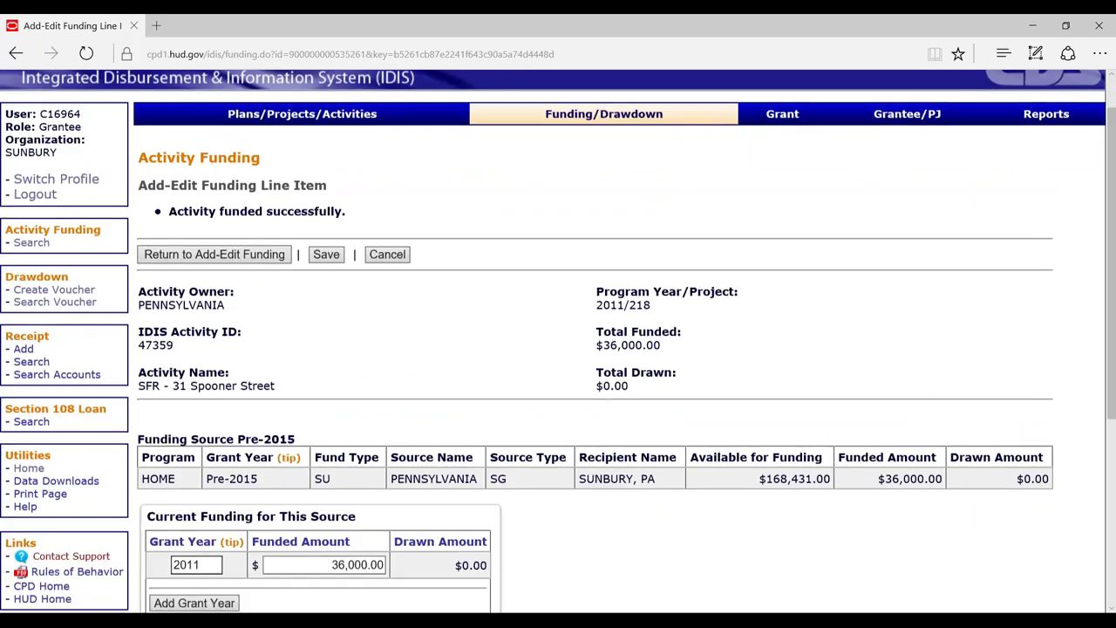
scroll(187, 441, down, 3)
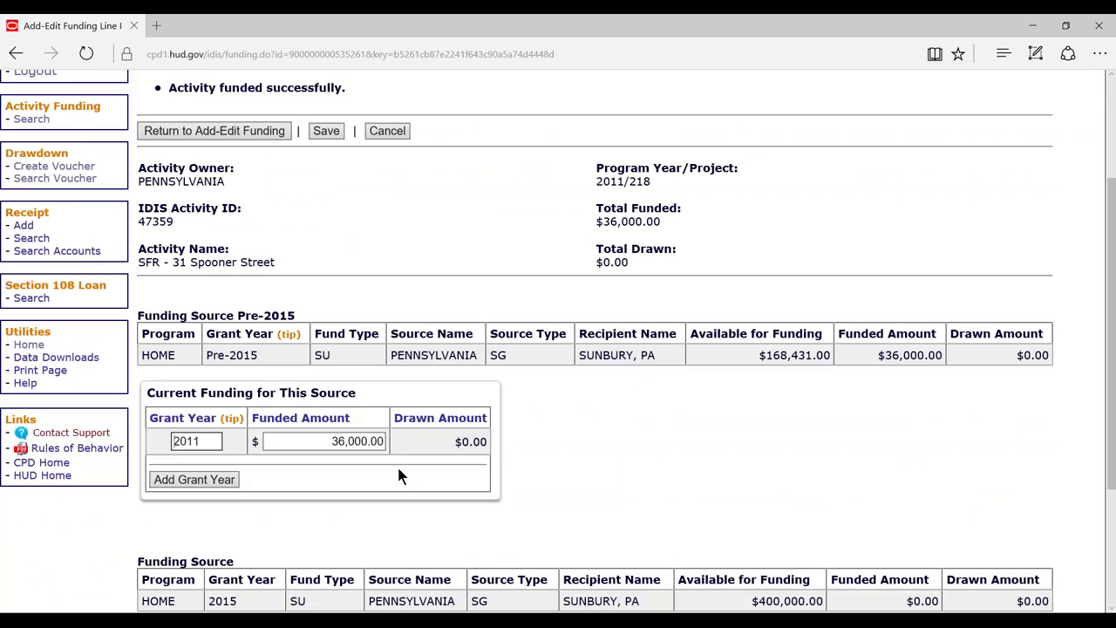
scroll(436, 494, up, 1)
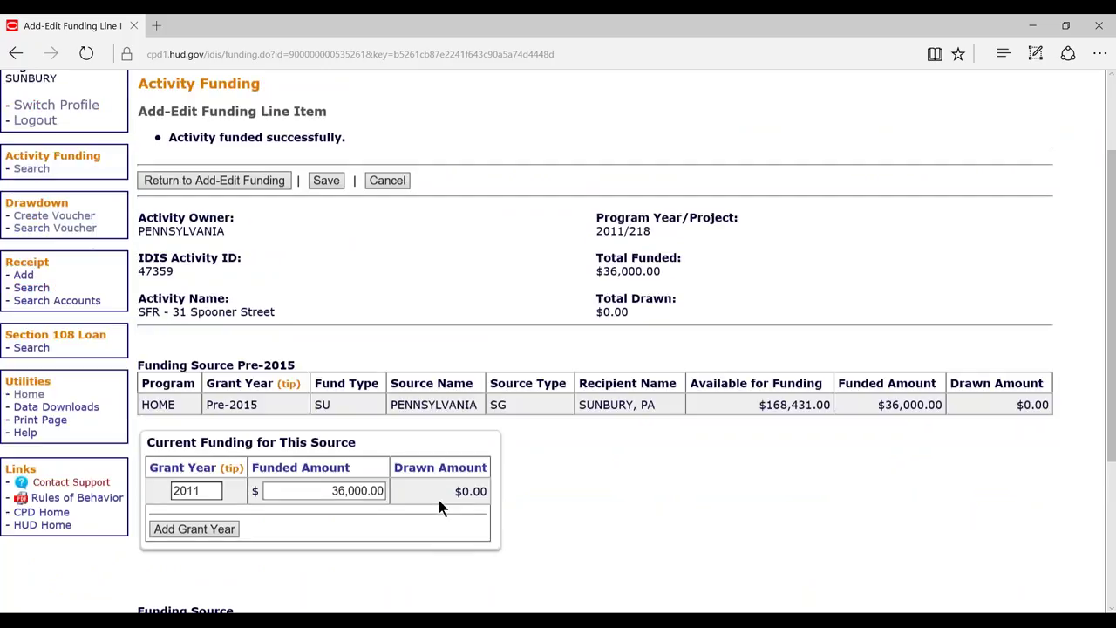
scroll(439, 500, up, 1)
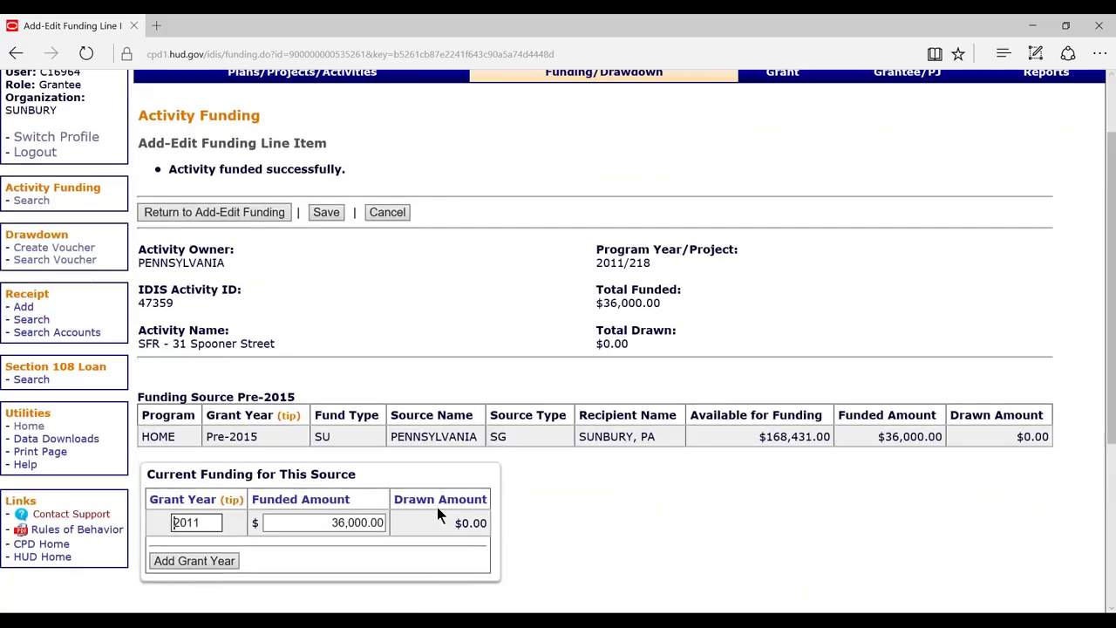
Start a drawdown voucher for Sunbury, PA with IDIS activity ID 47359 and continue to the drawdown amounts.
scroll(439, 515, up, 1)
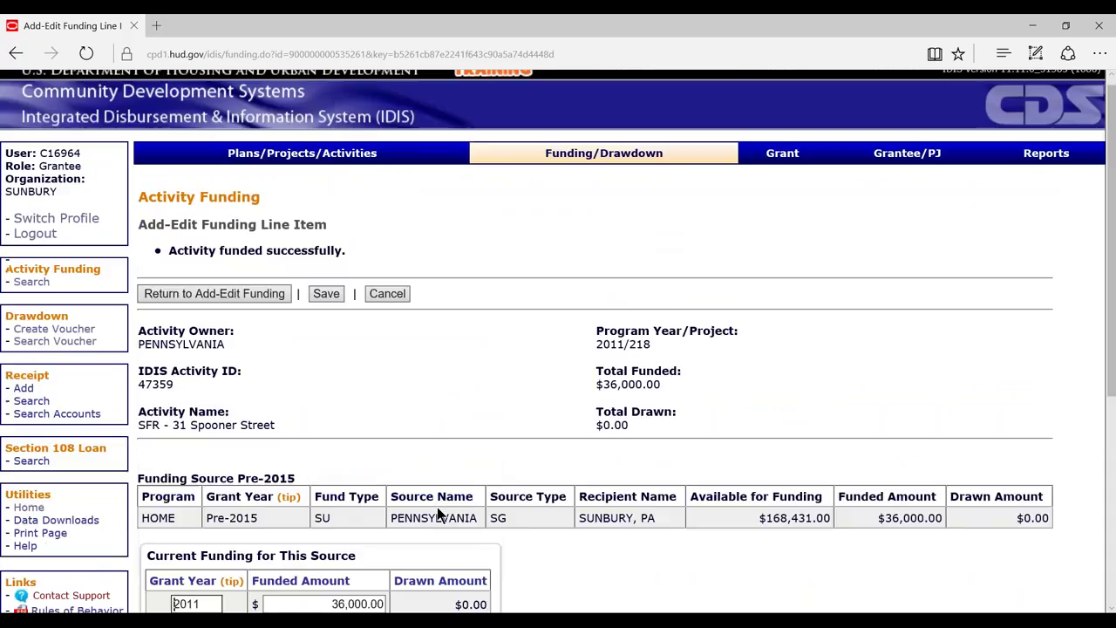
scroll(439, 515, down, 1)
click(46, 249)
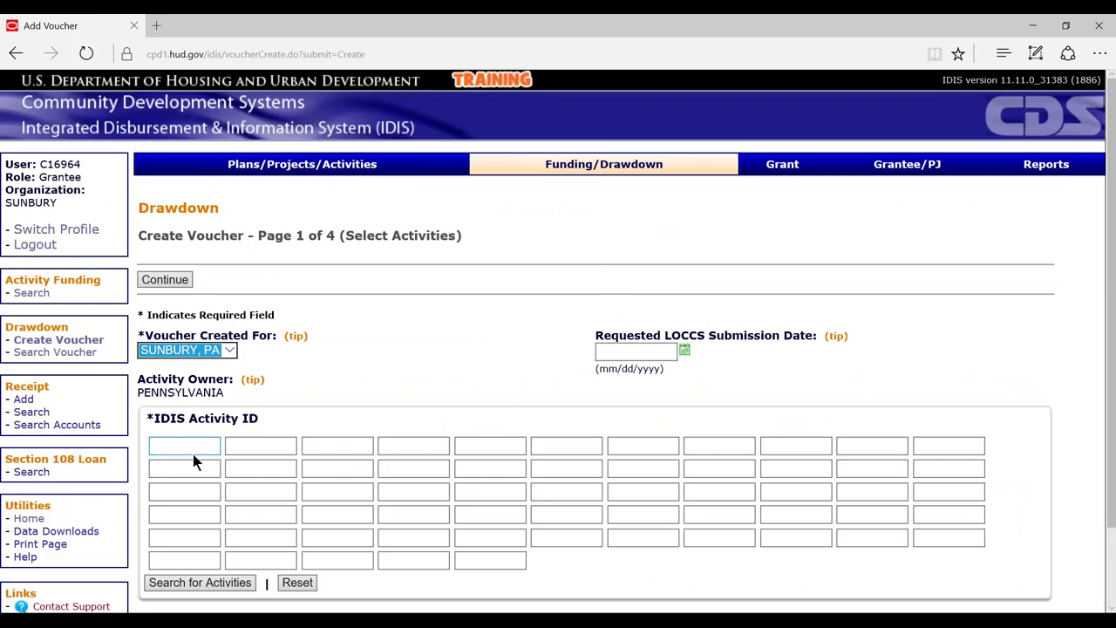
click(196, 444)
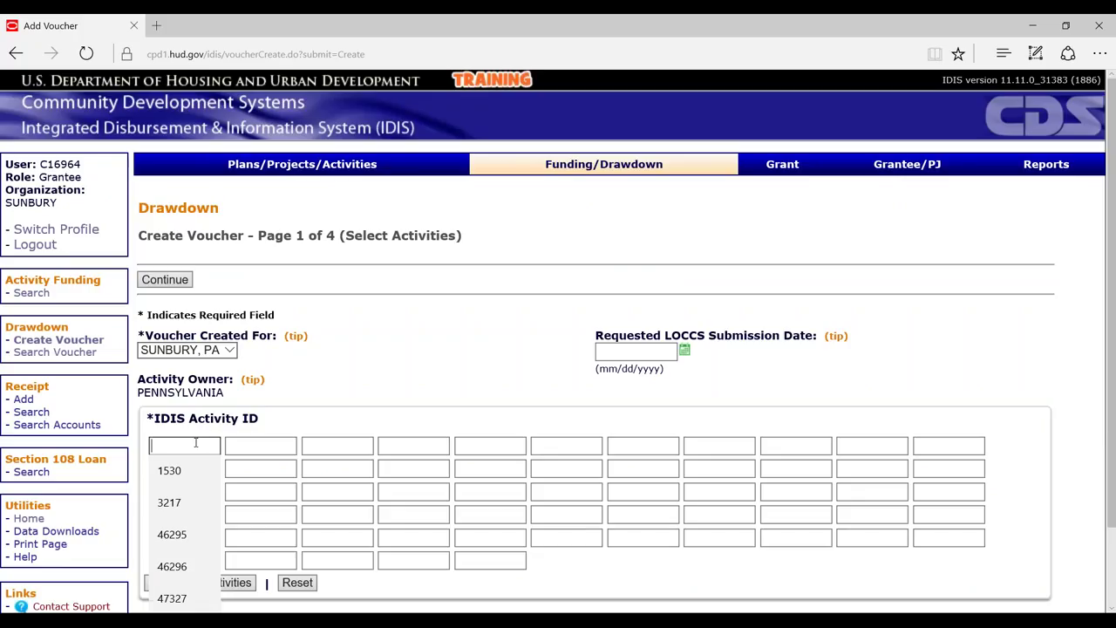
text(47359)
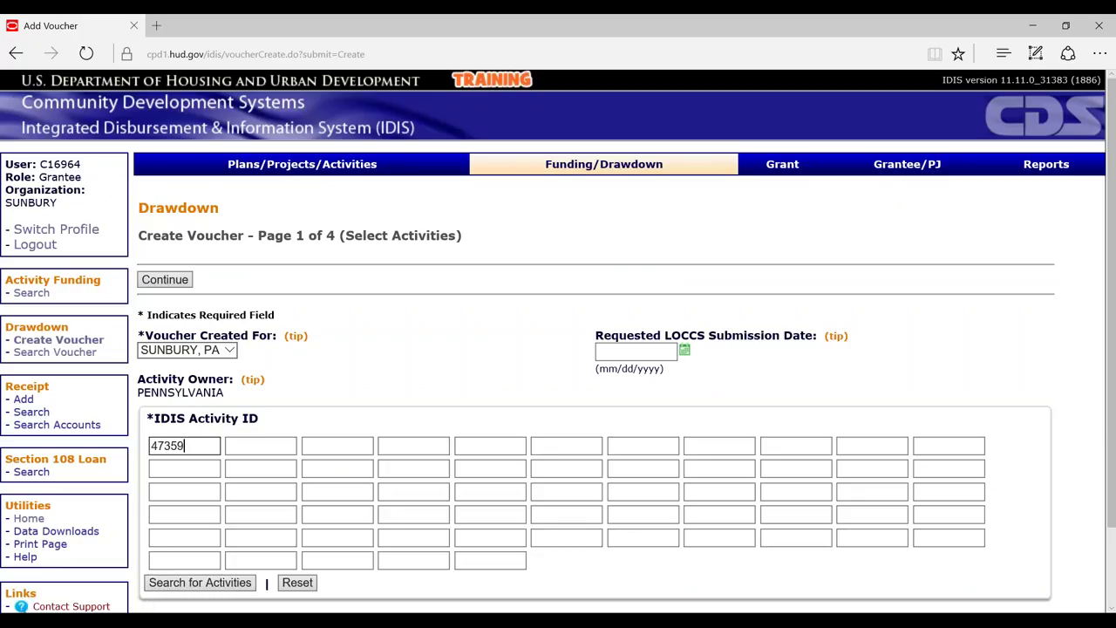
click(145, 277)
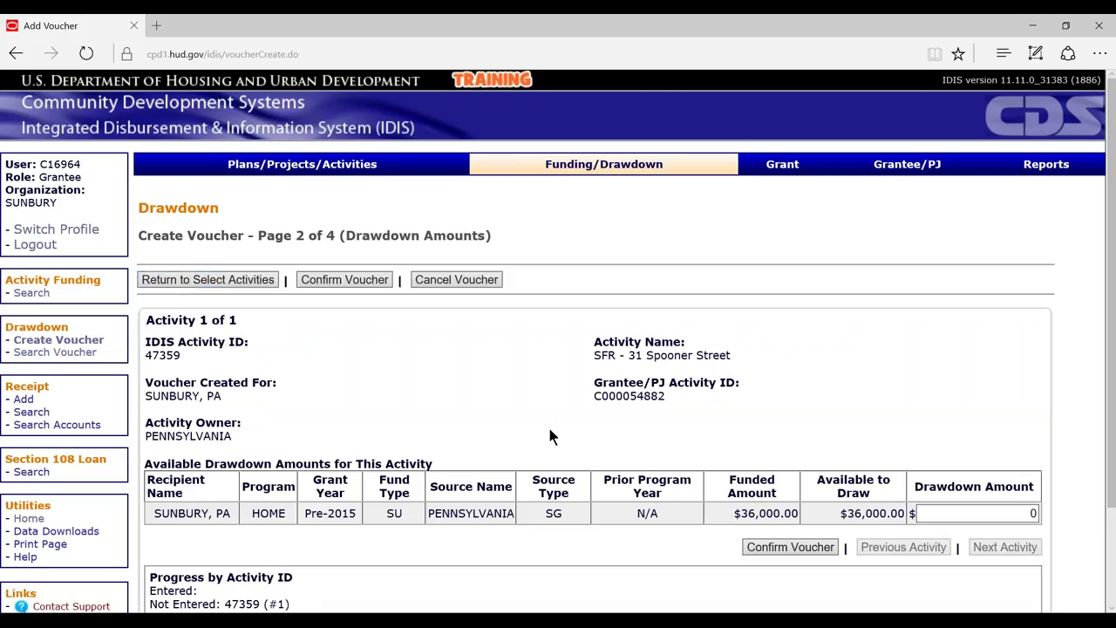
Set the drawdown amount for the Pre-2015 HOME SU source to $36,000 and proceed to the voucher confirmation.
scroll(549, 435, down, 1)
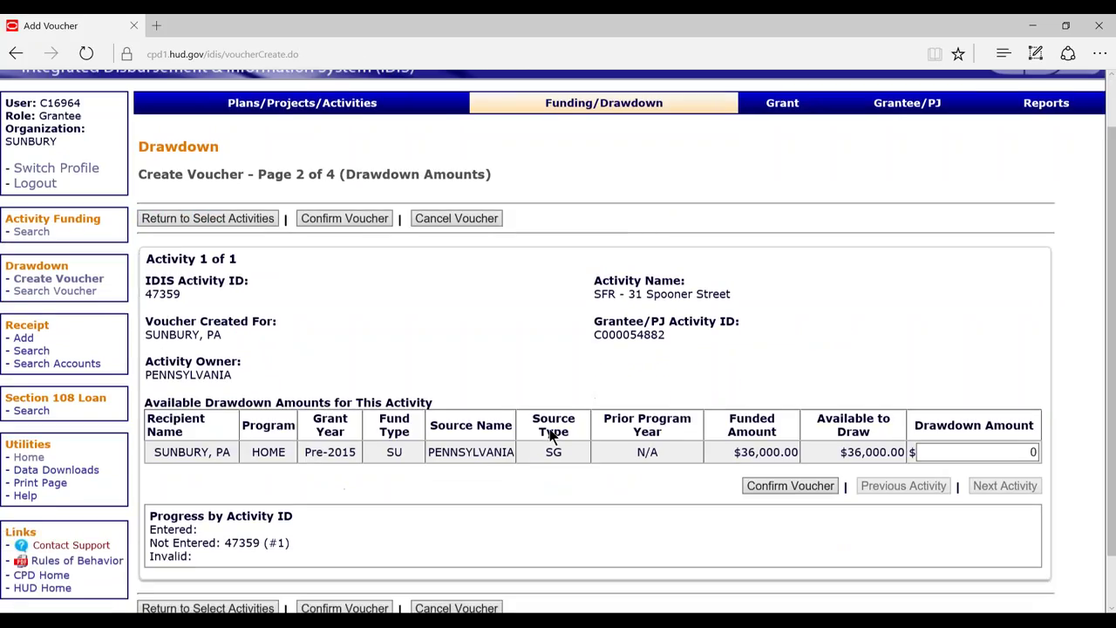
scroll(551, 432, down, 1)
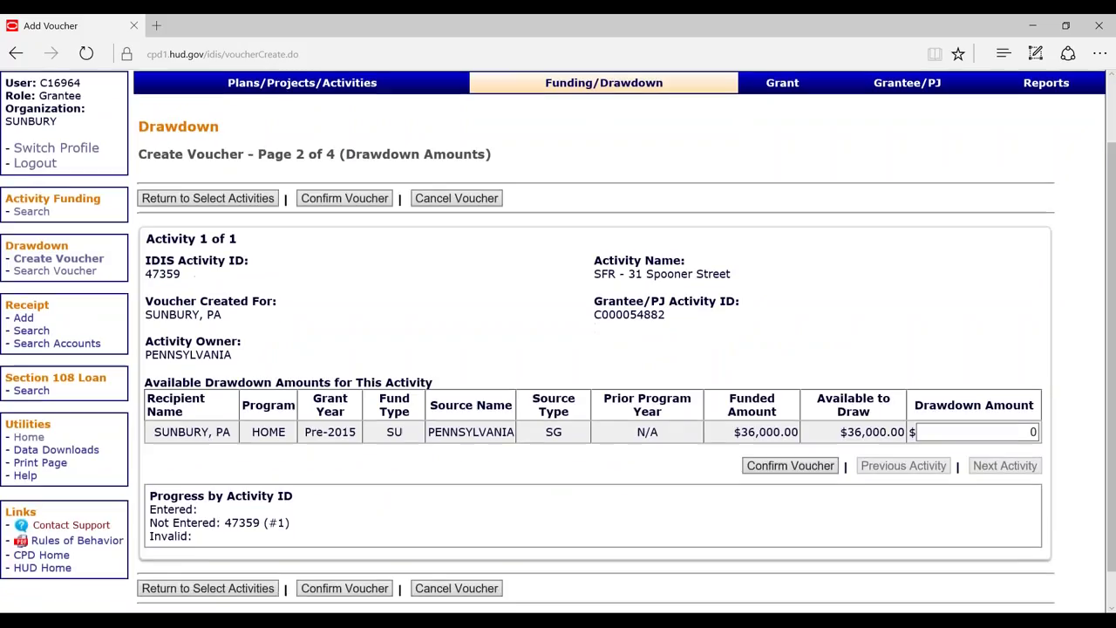
drag(303, 432, 355, 438)
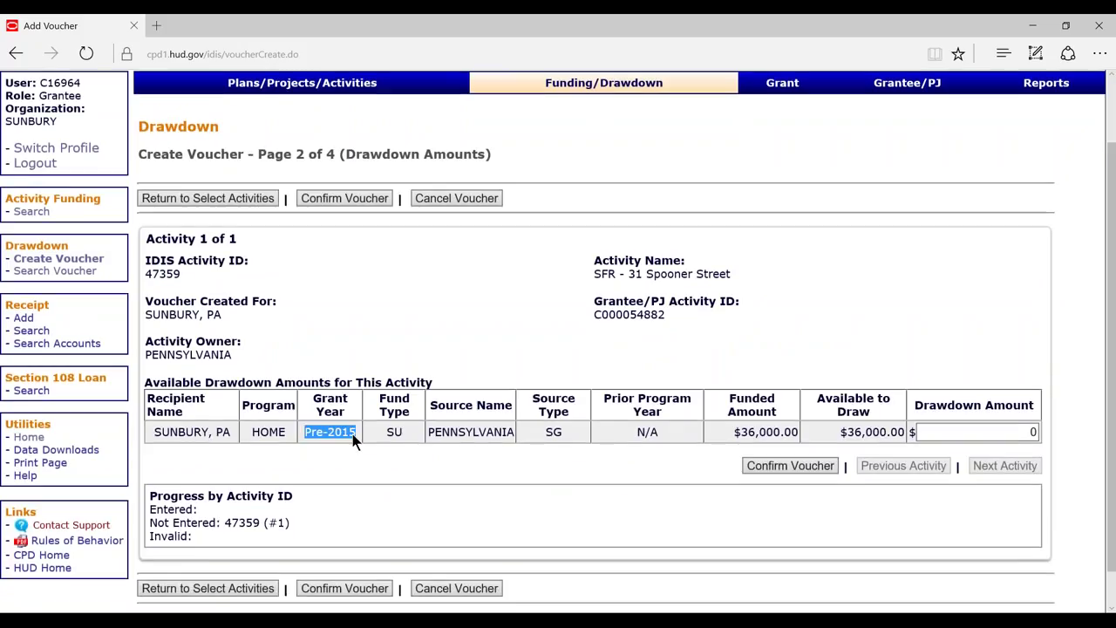
click(1024, 432)
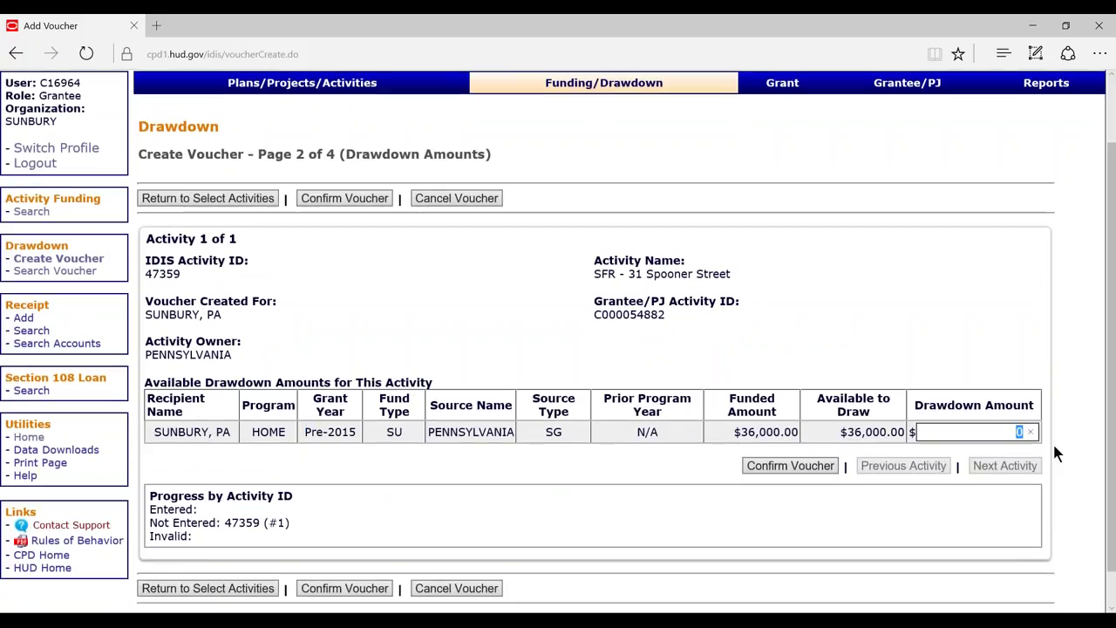
text(1)
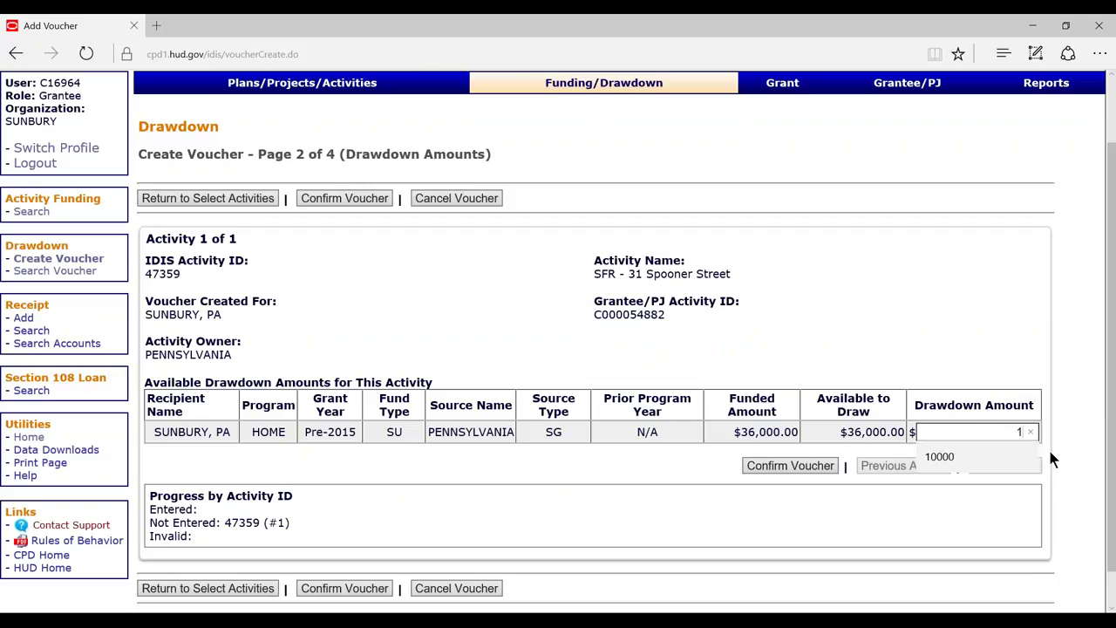
key(BackSpace)
text(36000)
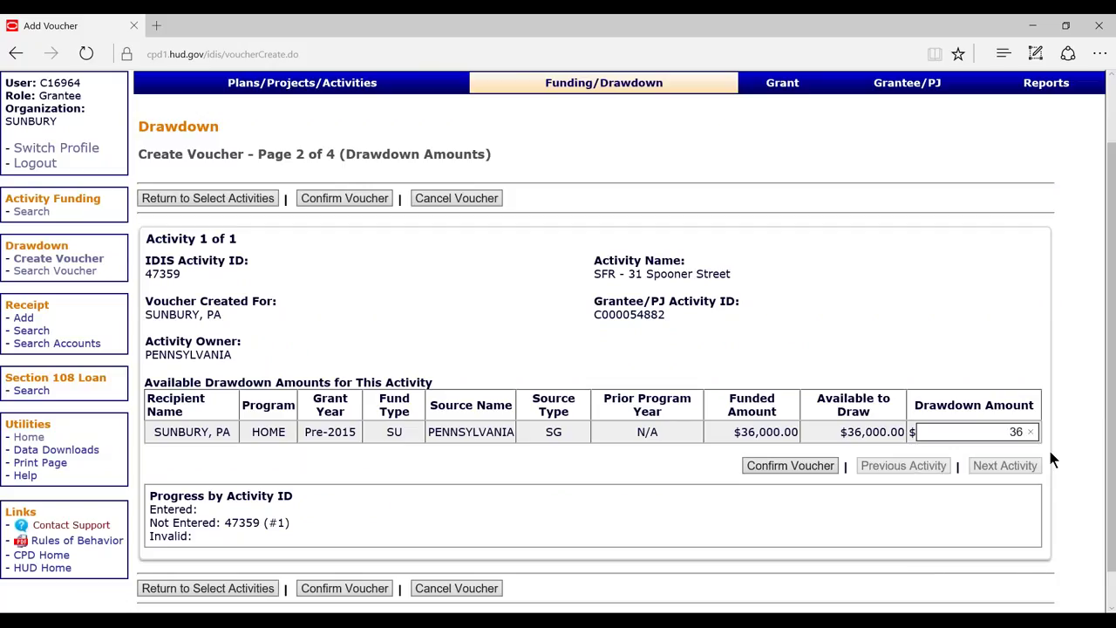
click(774, 469)
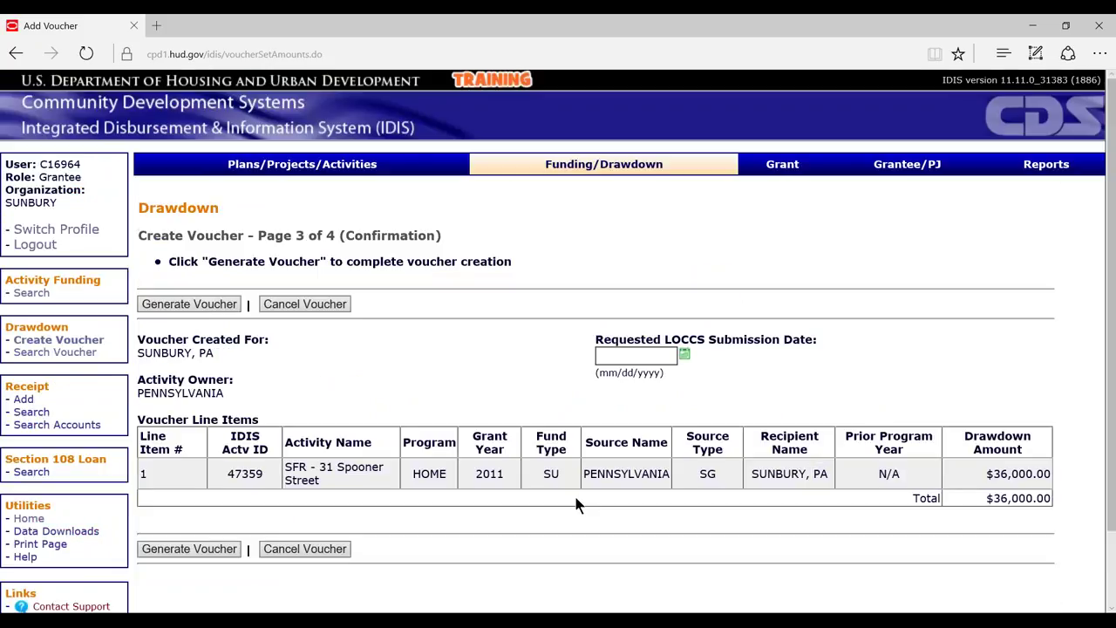
Review the voucher line item on the confirmation page, especially the grant year the drawdown is charged to.
scroll(576, 504, down, 1)
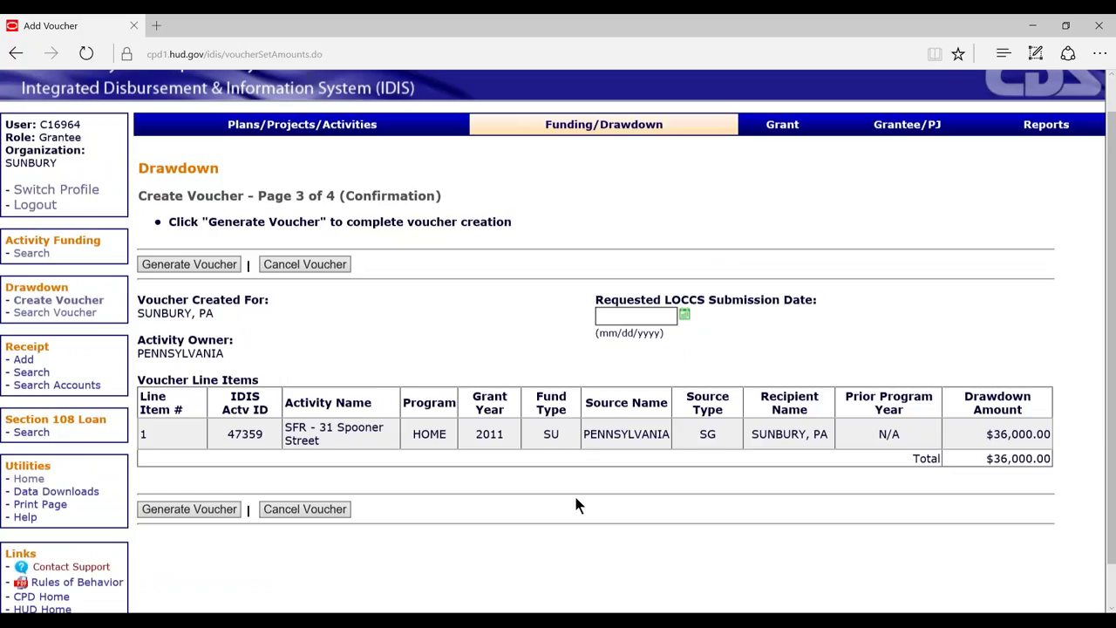
scroll(575, 504, down, 1)
double_click(489, 386)
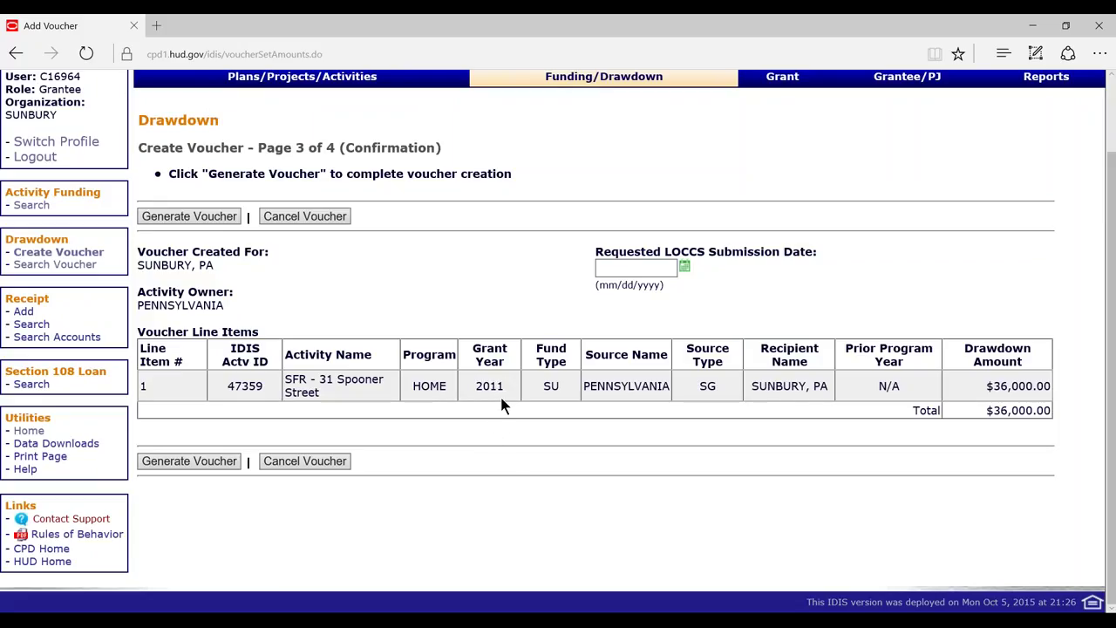
drag(478, 390, 504, 388)
click(470, 465)
scroll(475, 419, up, 2)
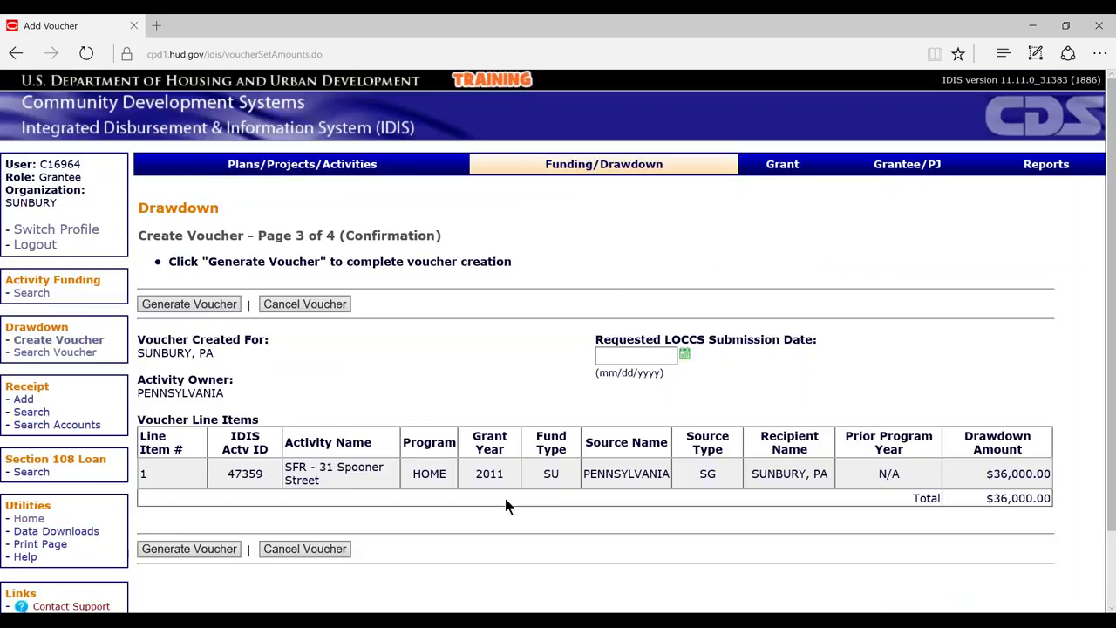
Search all activities to fund and open the funding of SFR - 31 Spooner Street for editing.
click(606, 167)
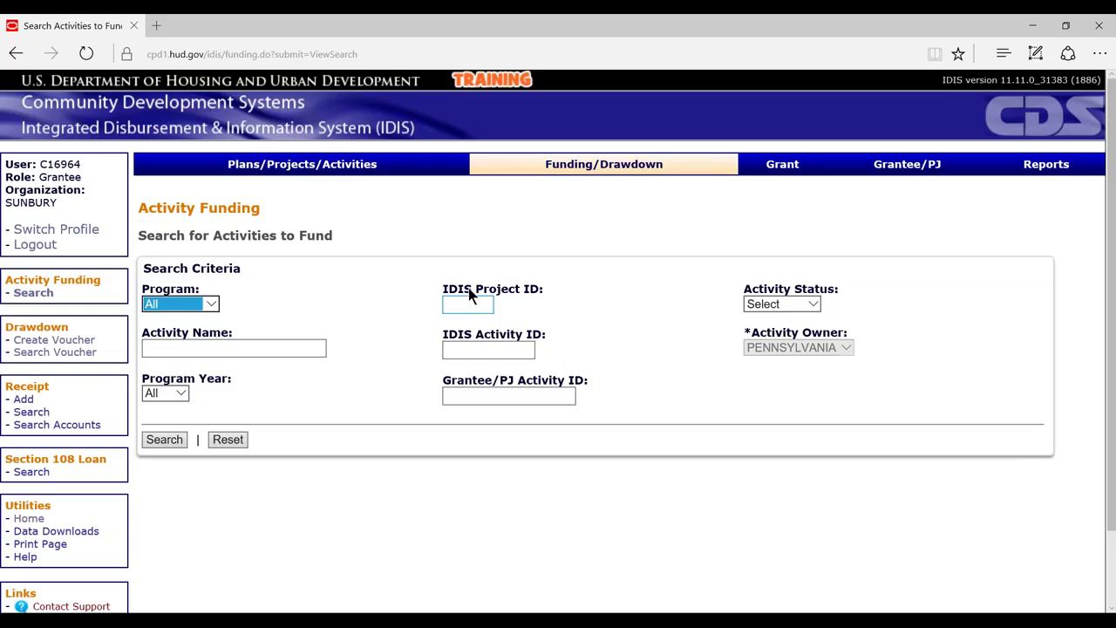
scroll(469, 292, down, 2)
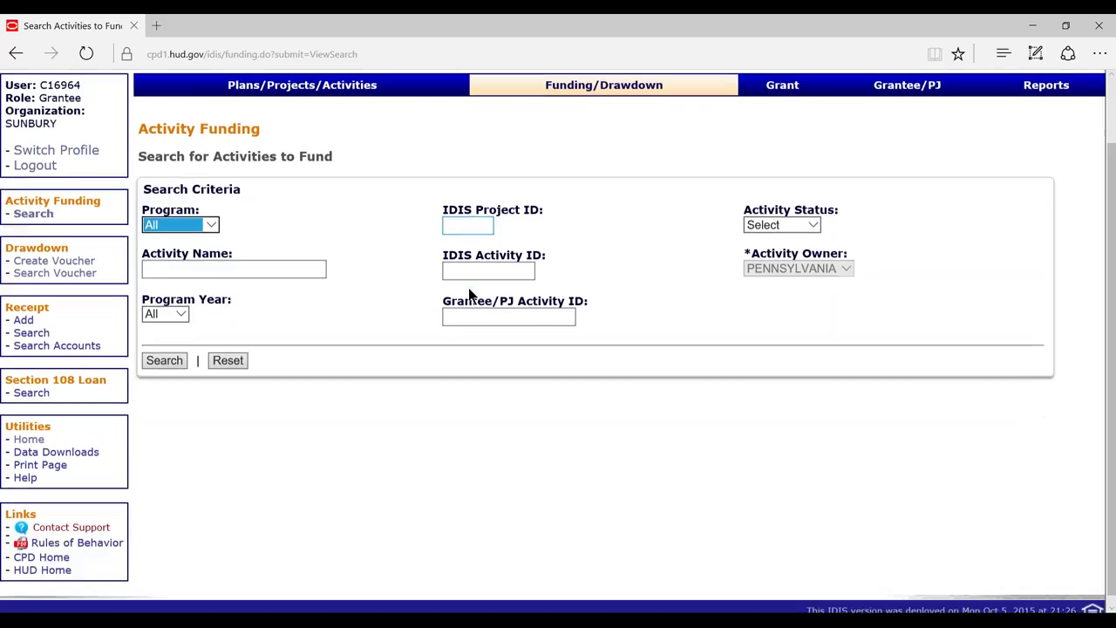
click(470, 271)
click(164, 360)
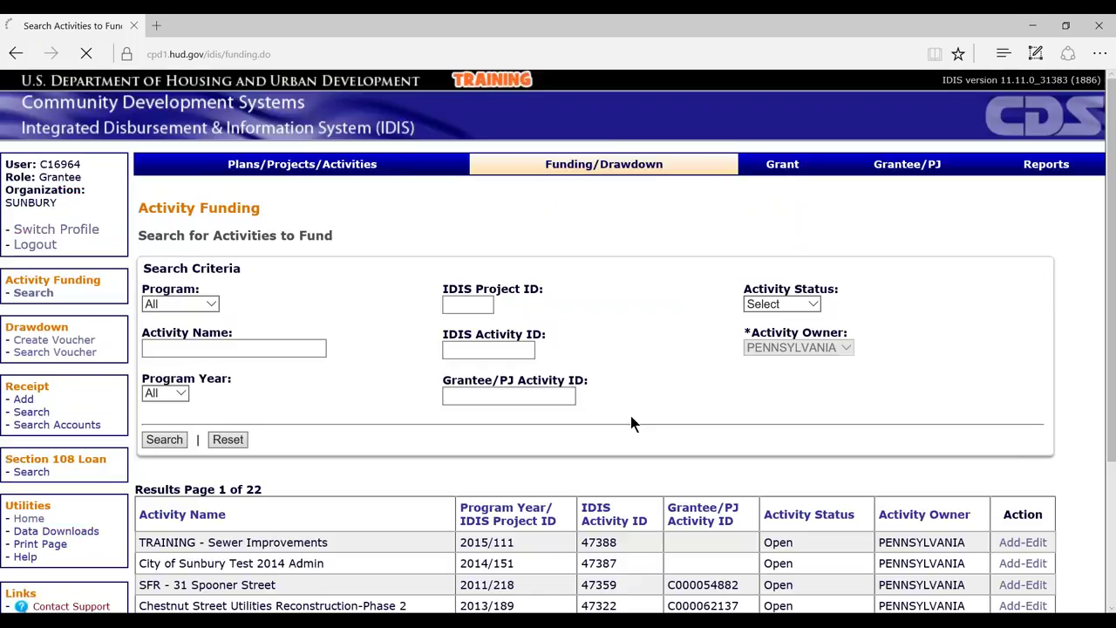
scroll(633, 423, down, 3)
click(1023, 422)
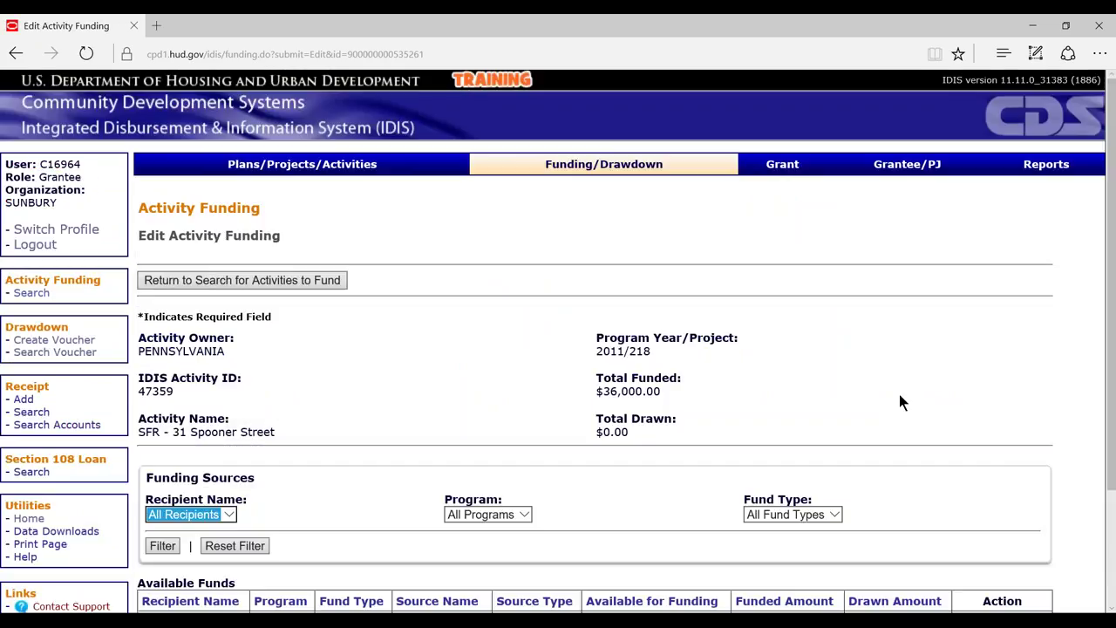
Open the HOME SU funding line item and set the 2011 grant year's funded amount to $500.
scroll(901, 402, down, 1)
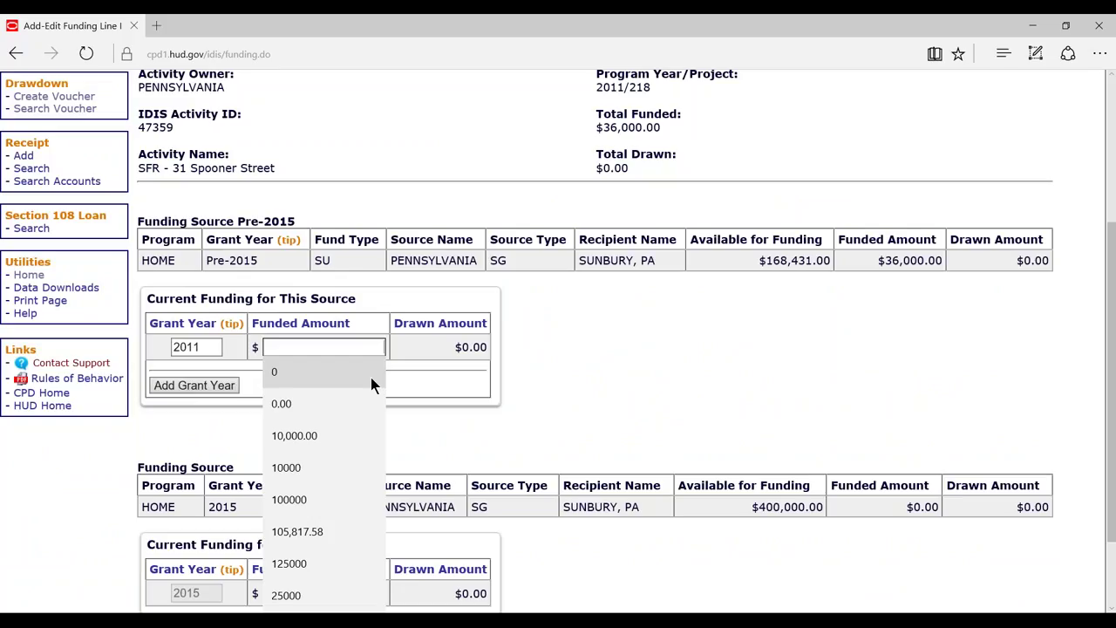
click(371, 377)
key(Tab)
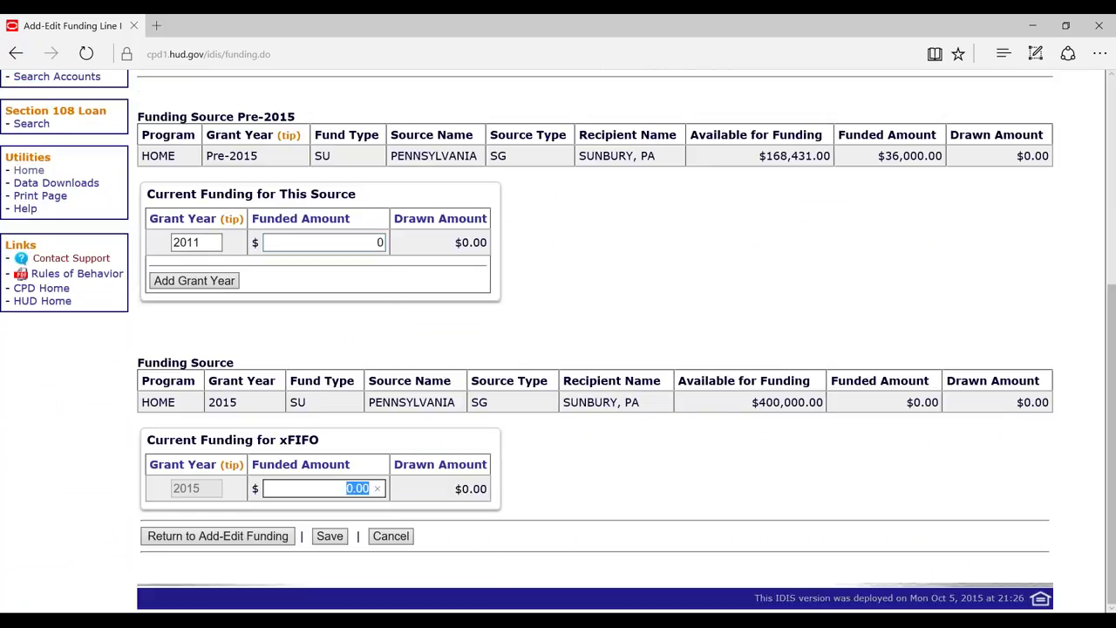
key(shift+Tab)
text(500)
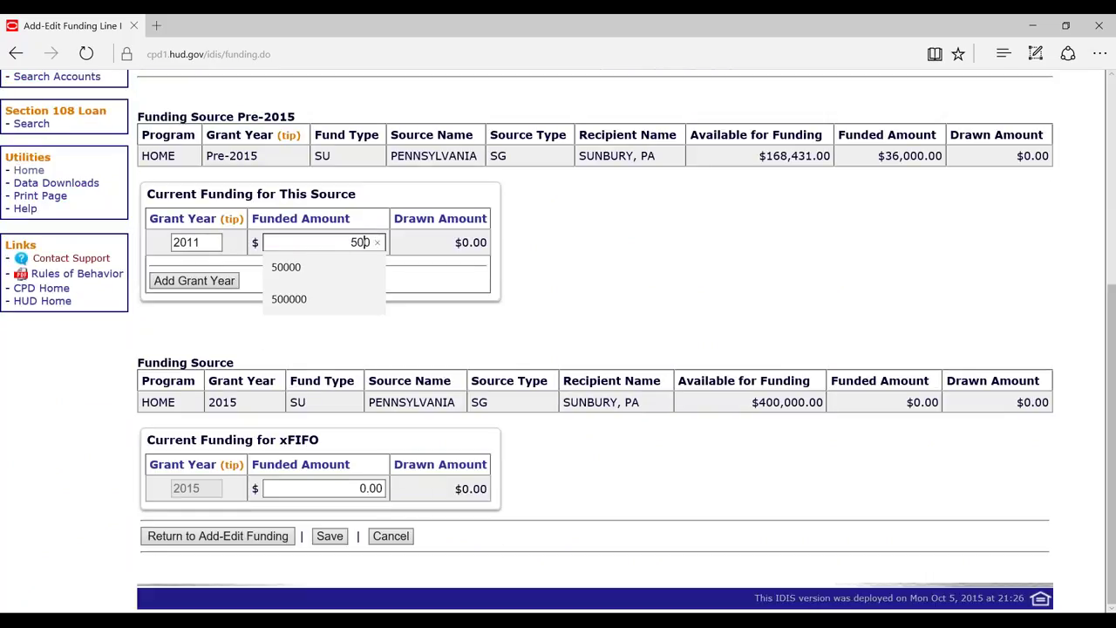
click(476, 315)
Set the 2015 source's funded amount to $35,500 and save the activity funding.
click(334, 488)
drag(334, 488, 390, 493)
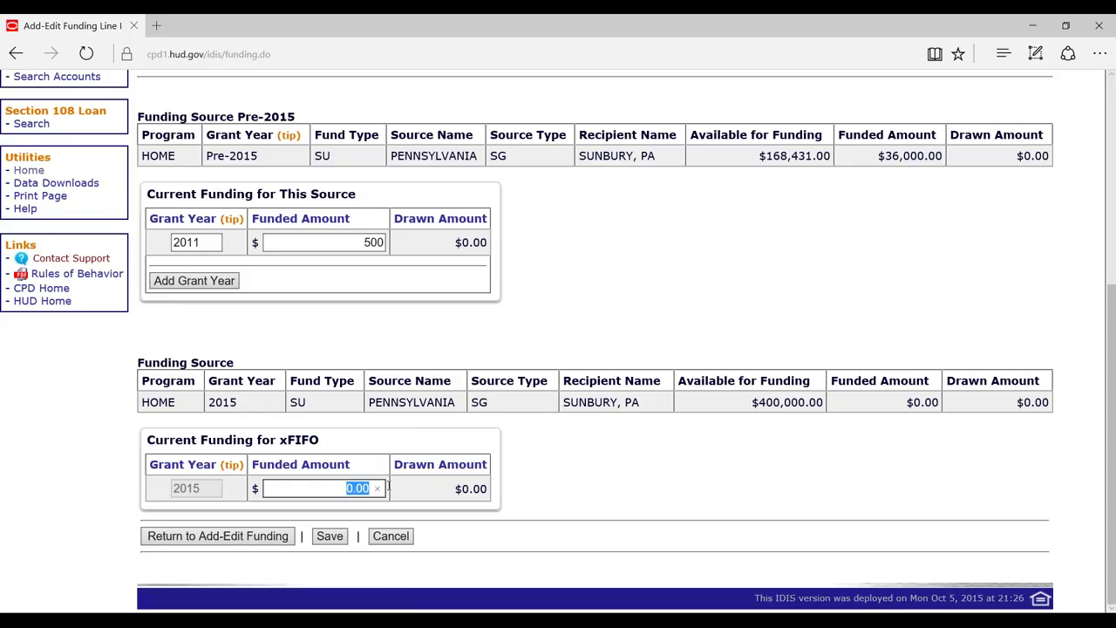
text(35500)
click(325, 537)
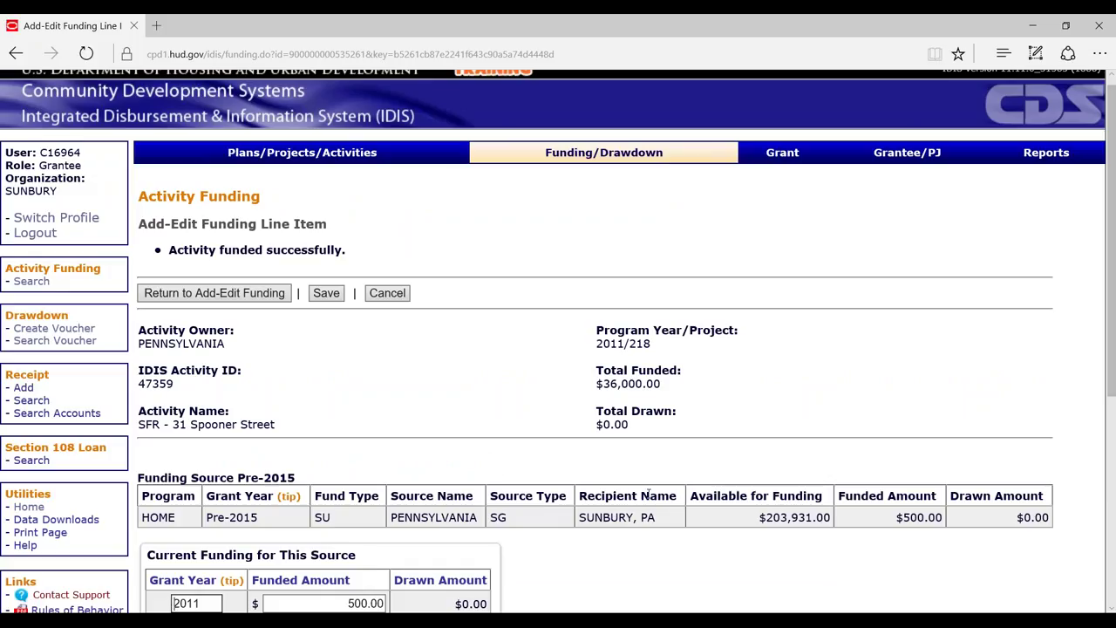
Check the activity's total funded and the funded amounts of the Pre-2015 and 2015 sources.
scroll(647, 494, down, 2)
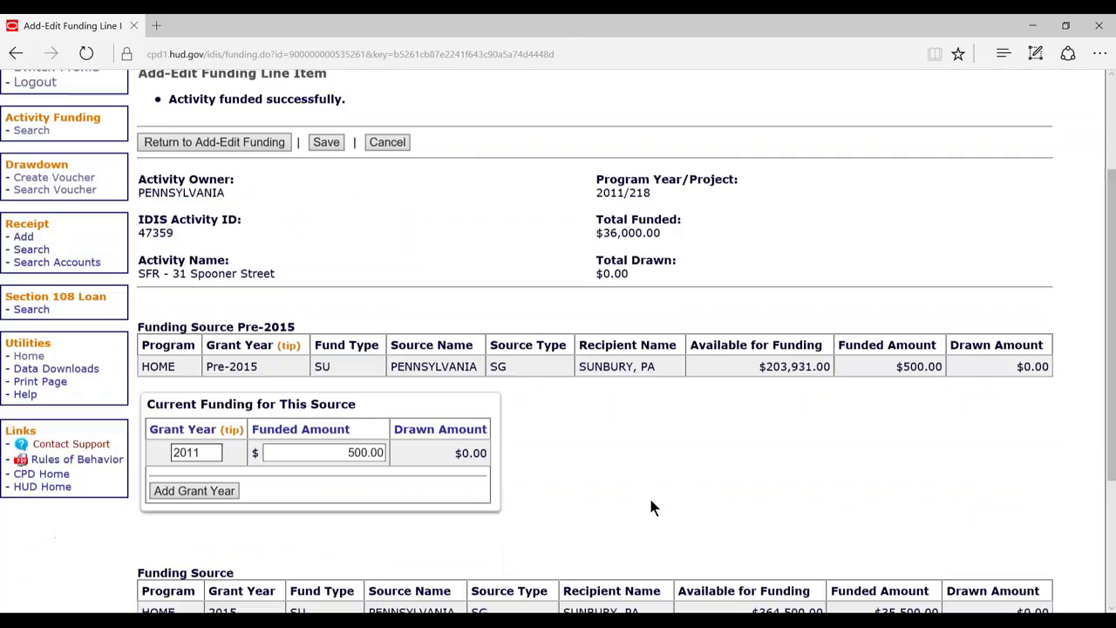
drag(137, 249, 595, 224)
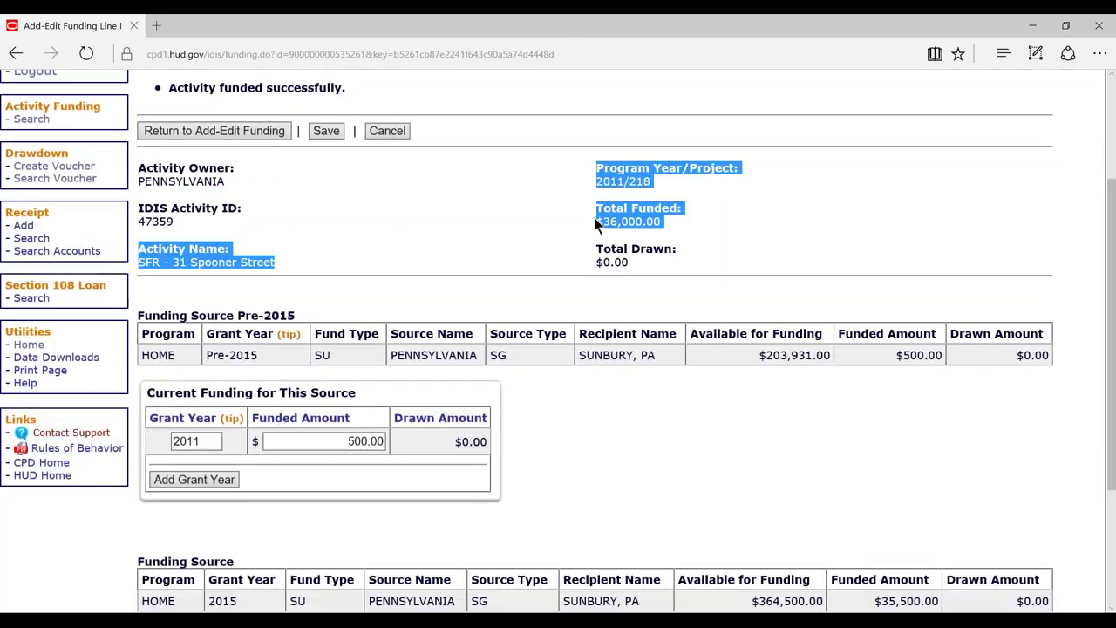
click(596, 223)
scroll(587, 401, down, 1)
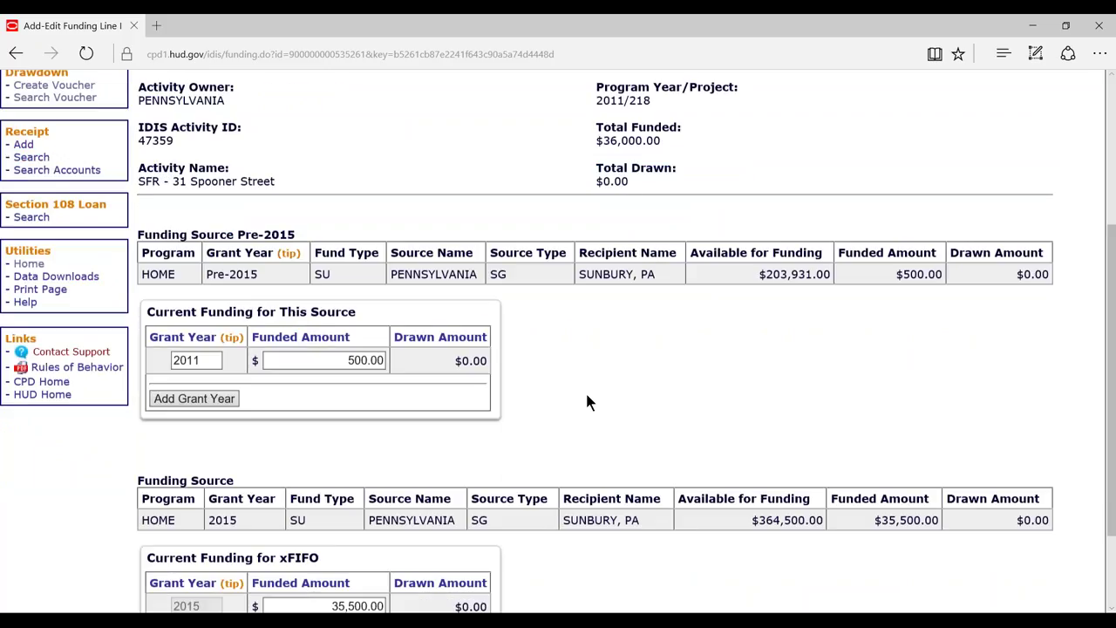
scroll(587, 401, down, 2)
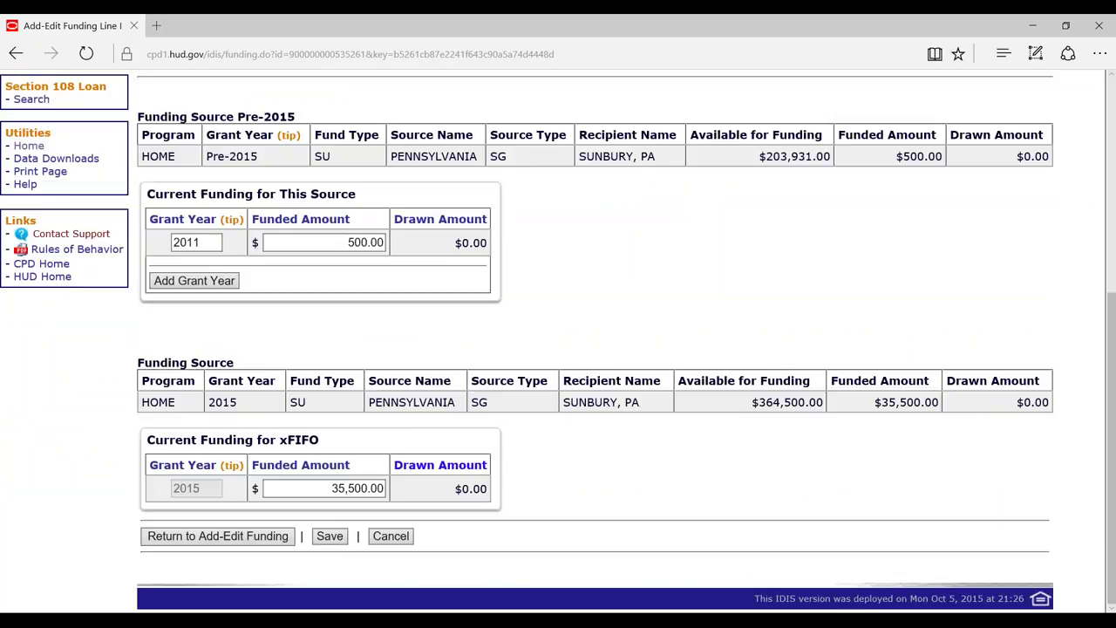
click(330, 536)
Create a new drawdown voucher for activity 47359 and continue to its drawdown amounts page.
click(56, 297)
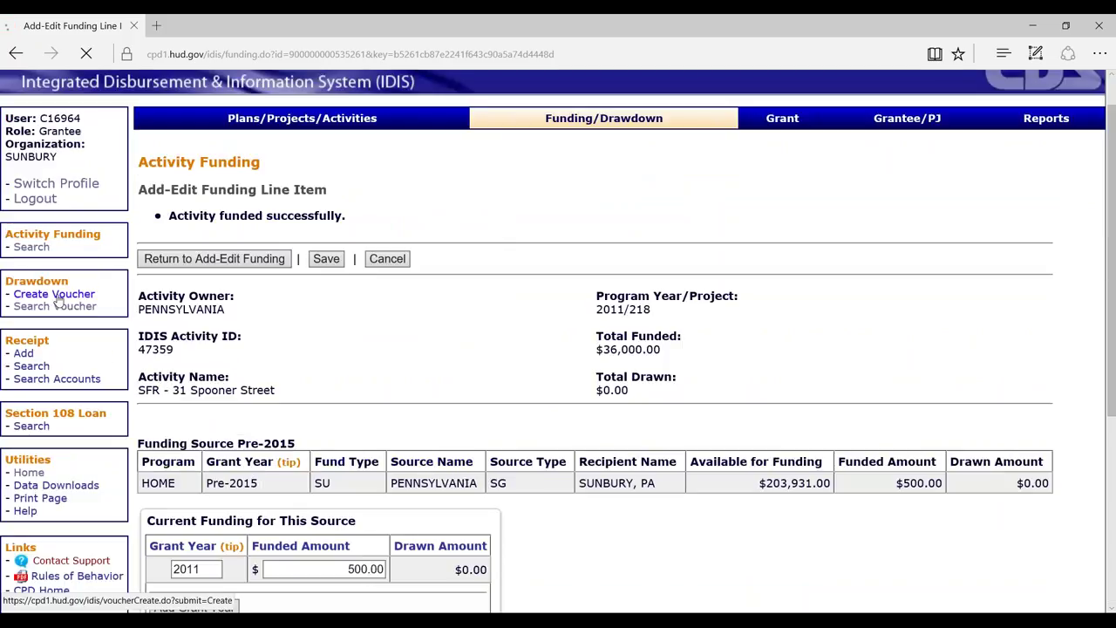
text(47359)
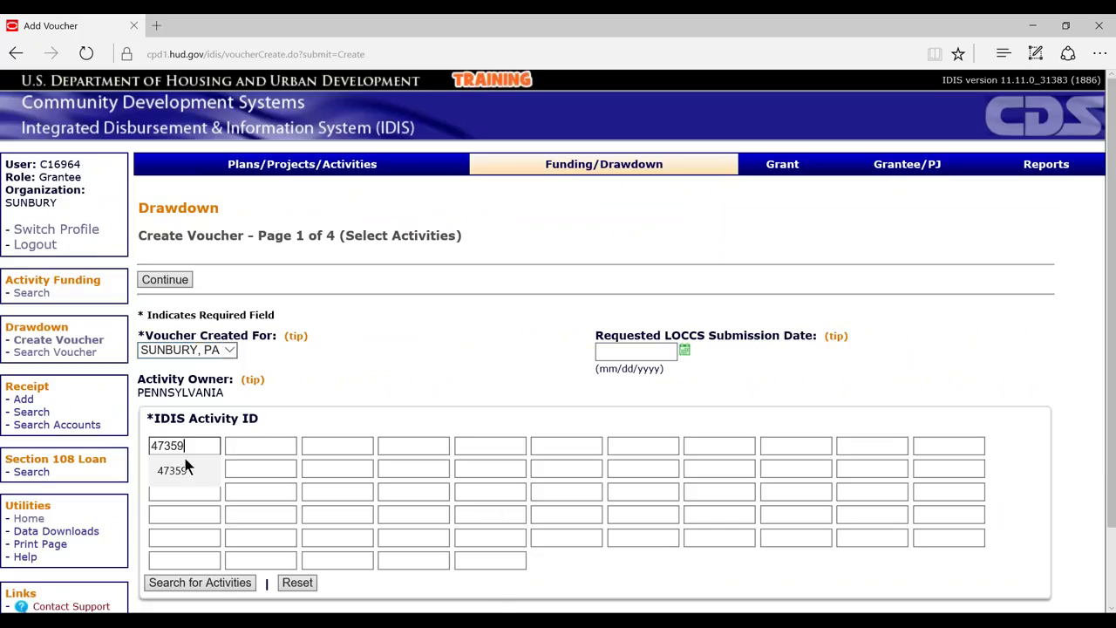
click(163, 281)
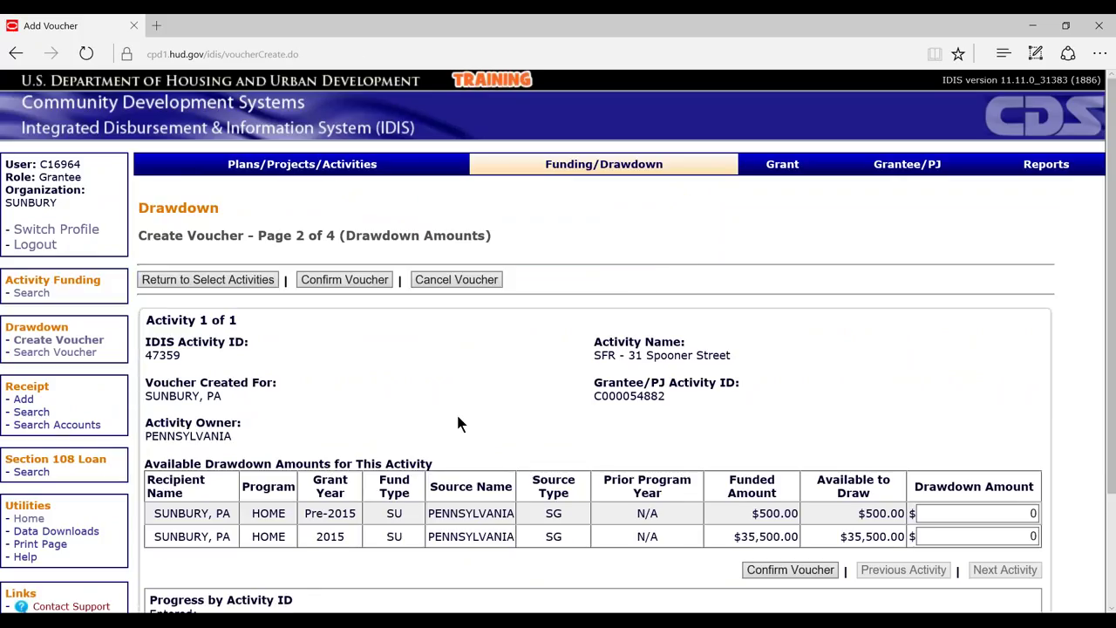
Examine the grant years of the two HOME funding lines available for drawdown on the voucher.
scroll(458, 419, down, 1)
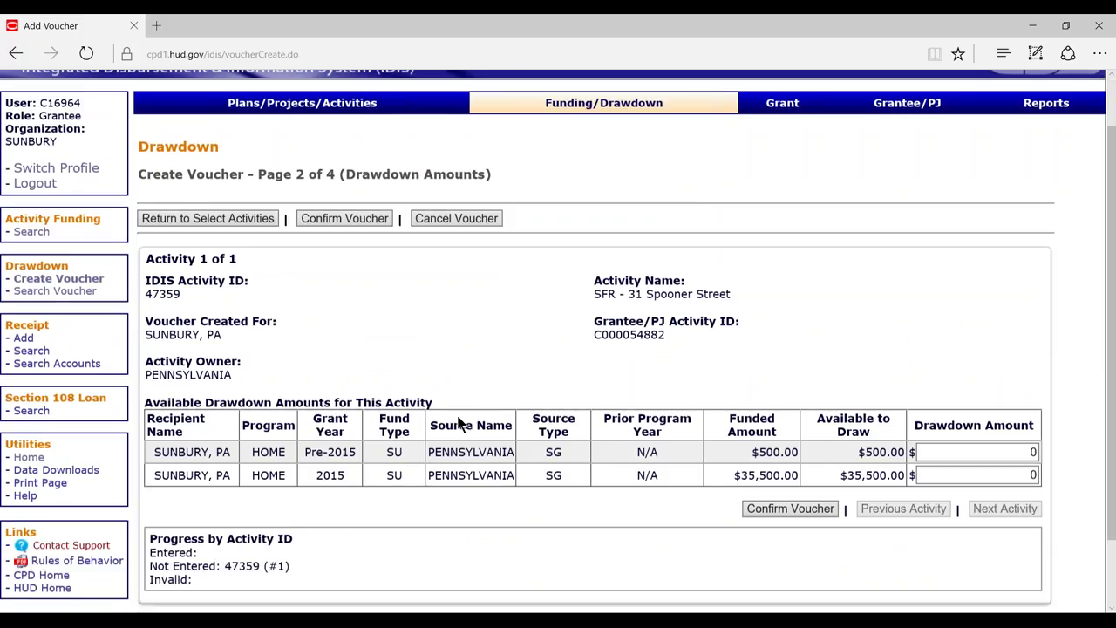
scroll(458, 422, down, 1)
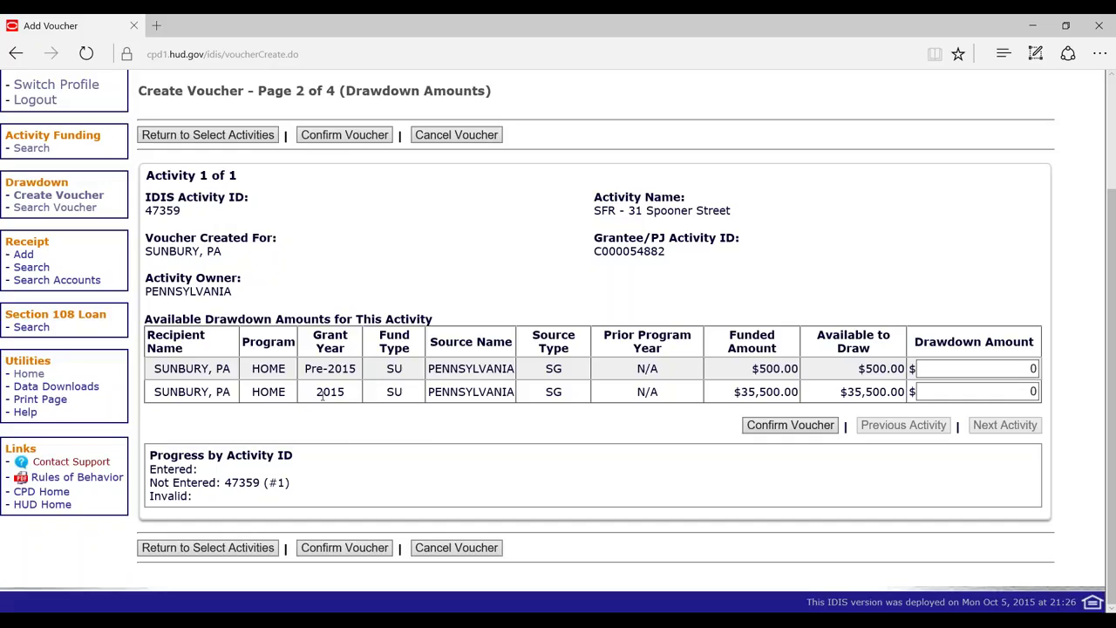
drag(317, 392, 357, 391)
drag(346, 399, 313, 396)
click(354, 370)
right_click(354, 370)
key(Escape)
drag(357, 367, 304, 368)
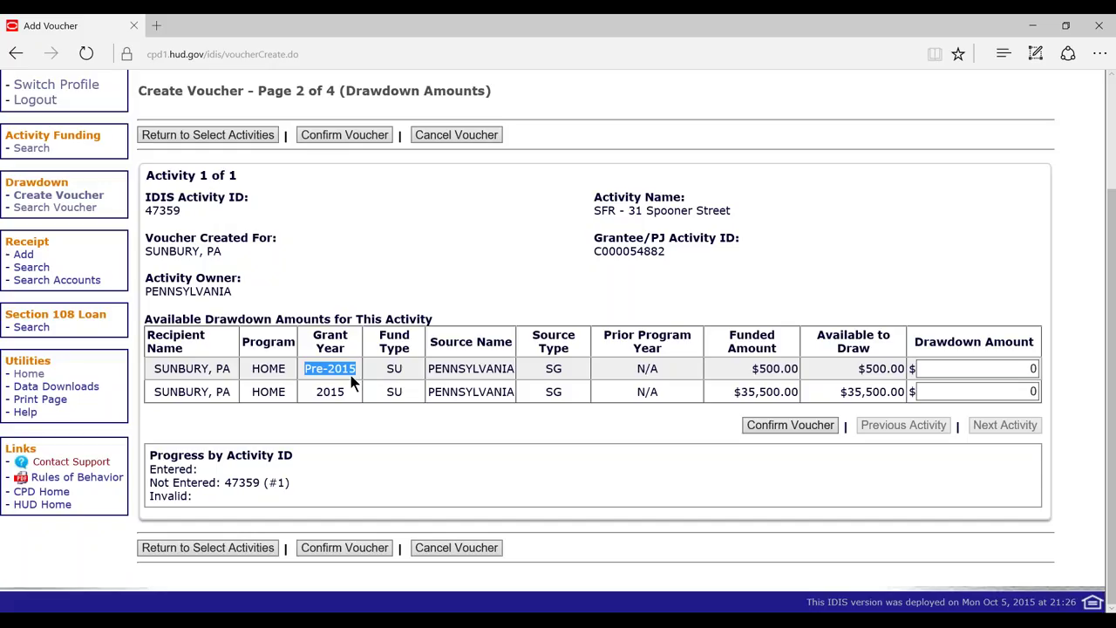
click(409, 418)
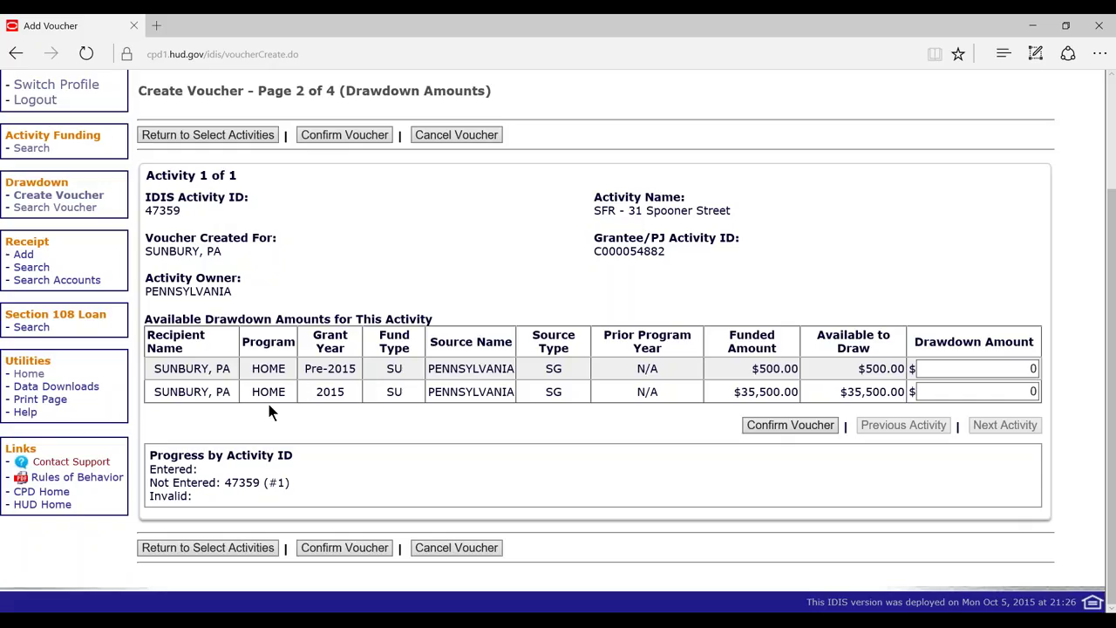
Compare the Pre-2015 and 2015 grant year entries and review the rest of the voucher's drawdown amounts page.
drag(312, 393, 354, 394)
drag(357, 368, 304, 370)
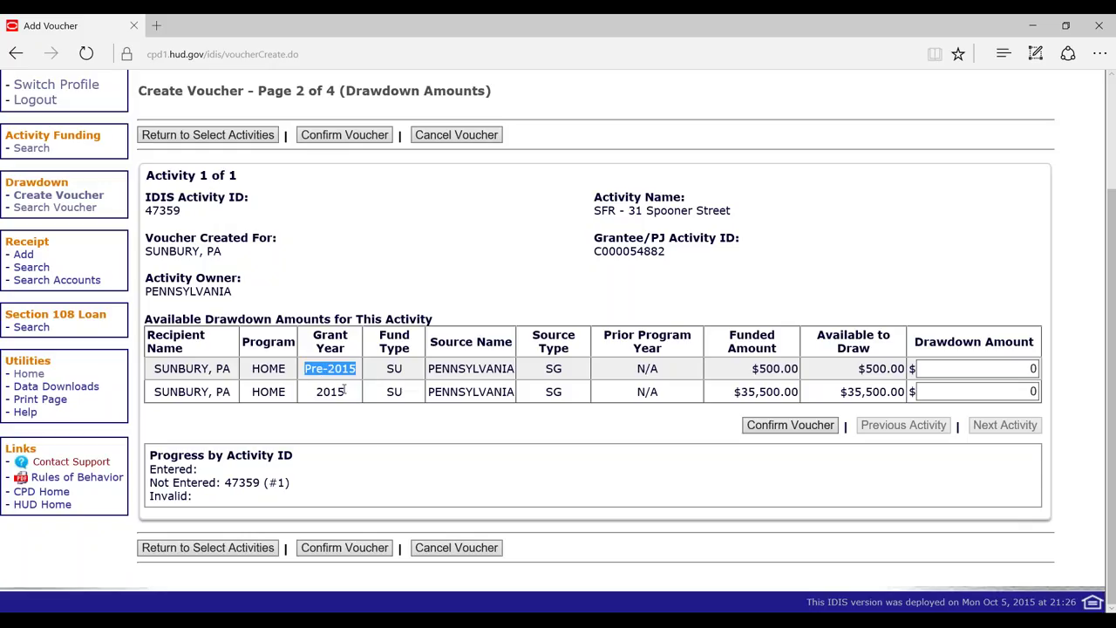
click(373, 440)
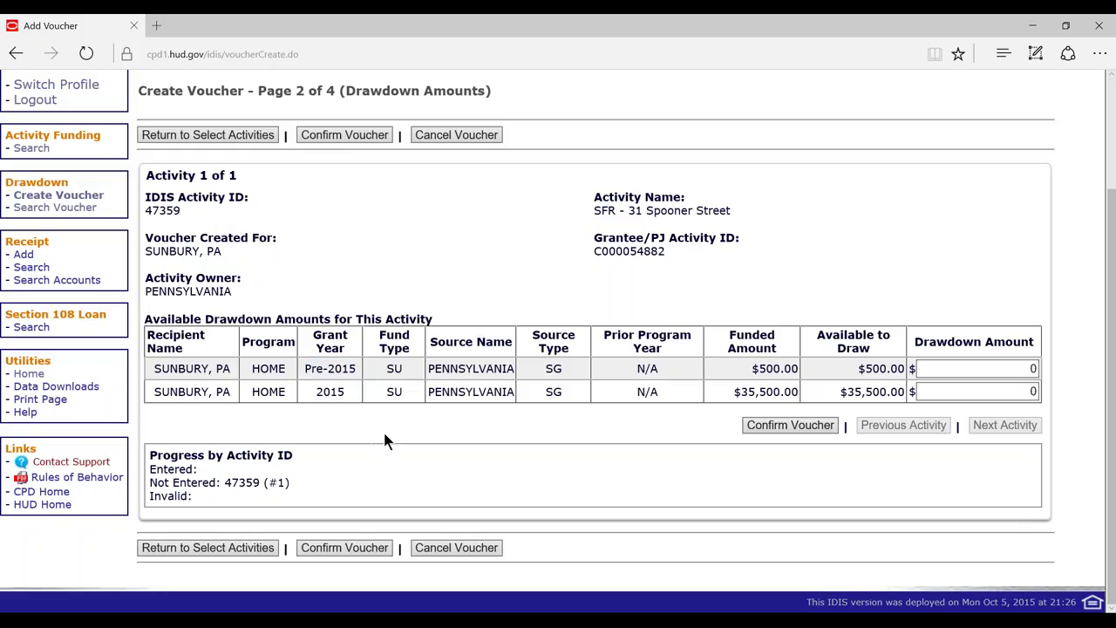
scroll(387, 432, up, 3)
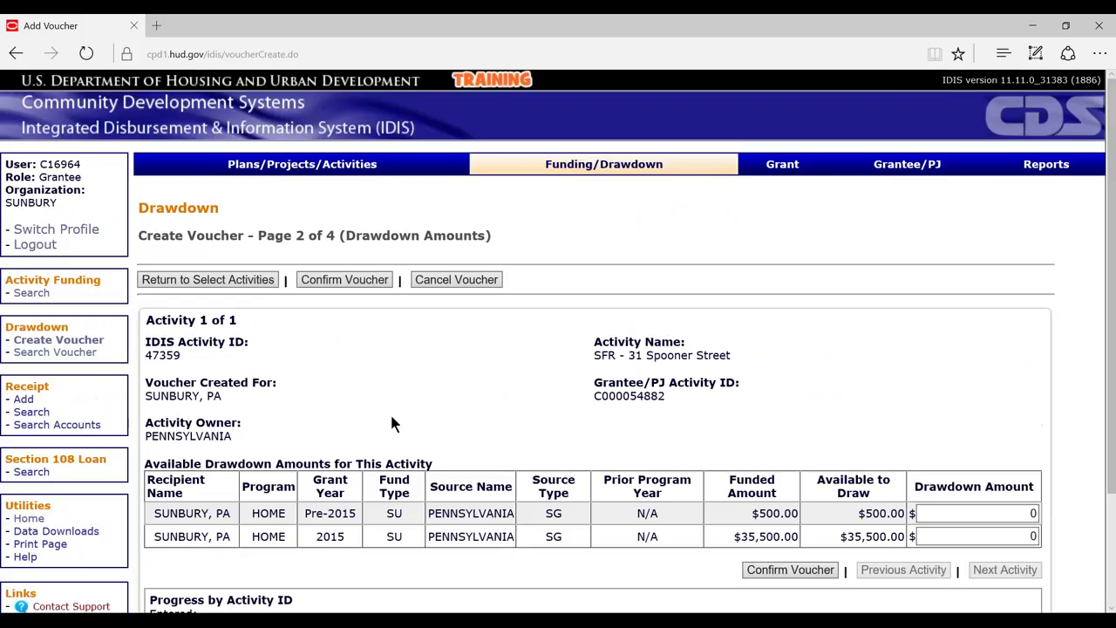
scroll(392, 423, down, 1)
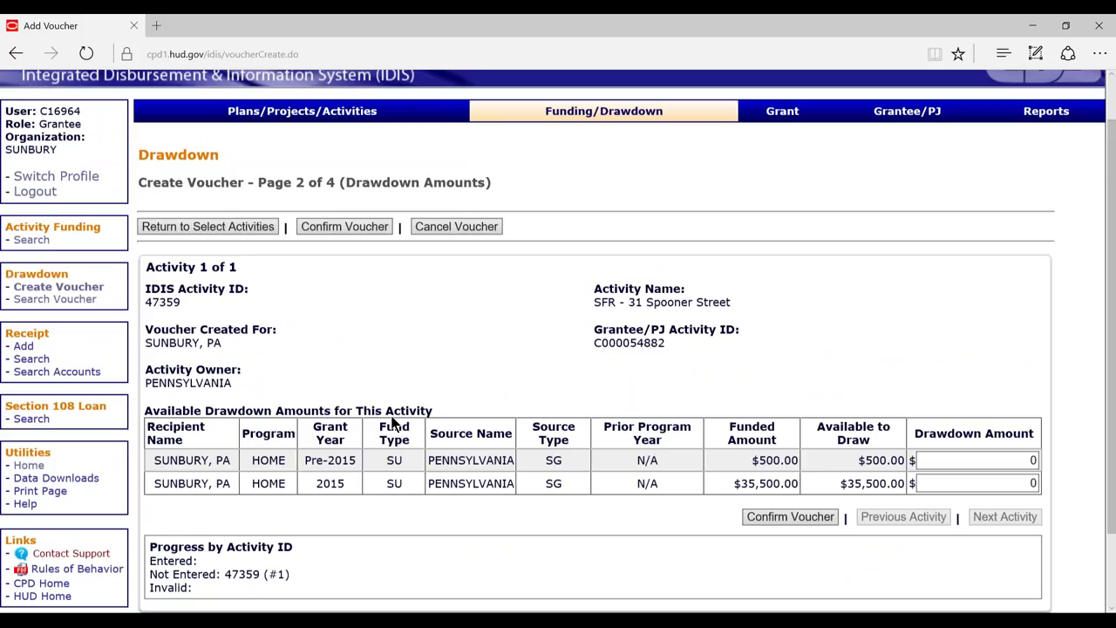
scroll(392, 423, down, 2)
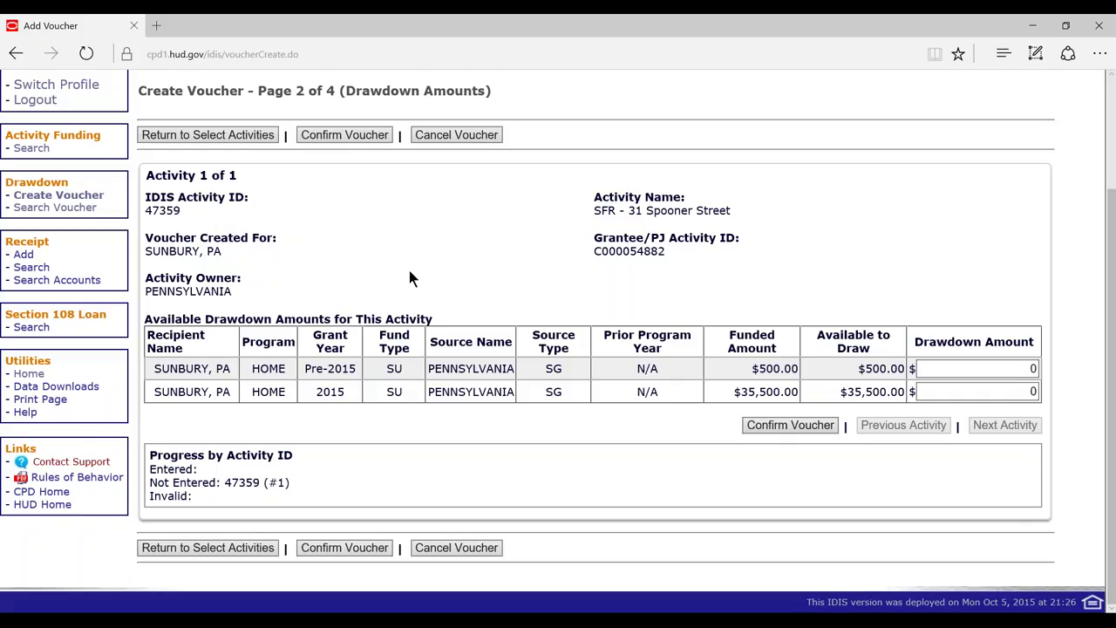
Search all activities to fund and open the funding line items of activity 47359 for editing.
click(31, 147)
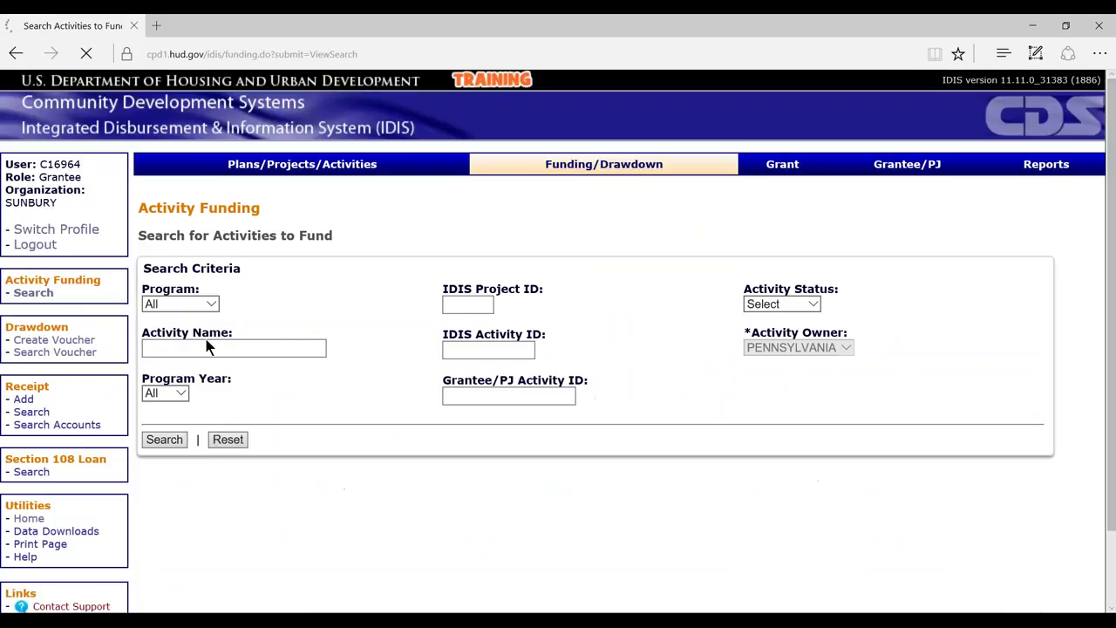
click(166, 442)
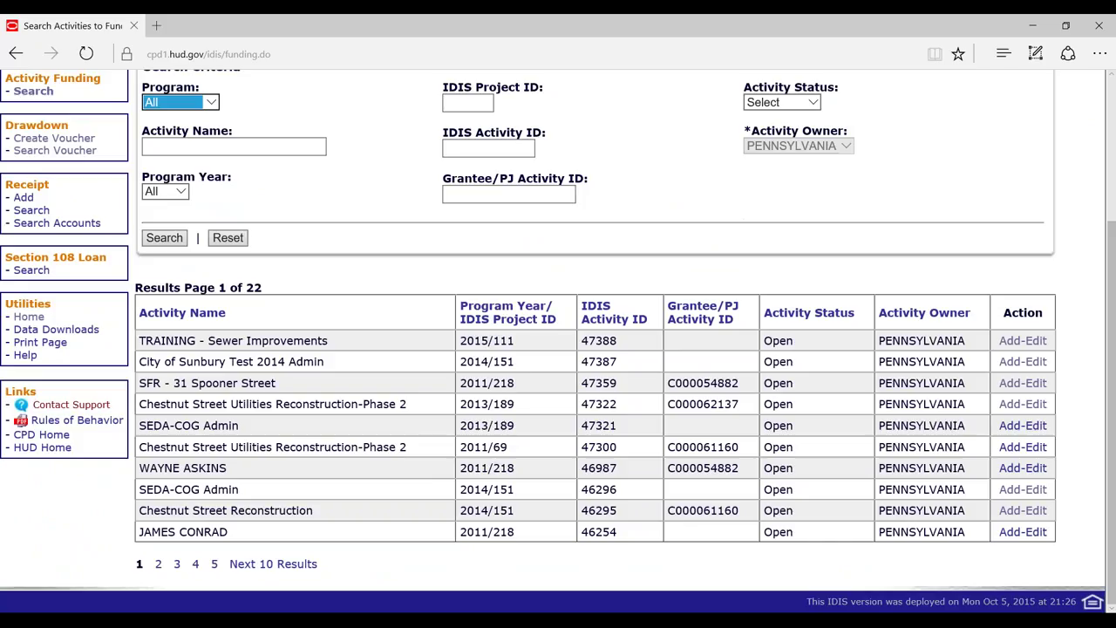
click(1024, 383)
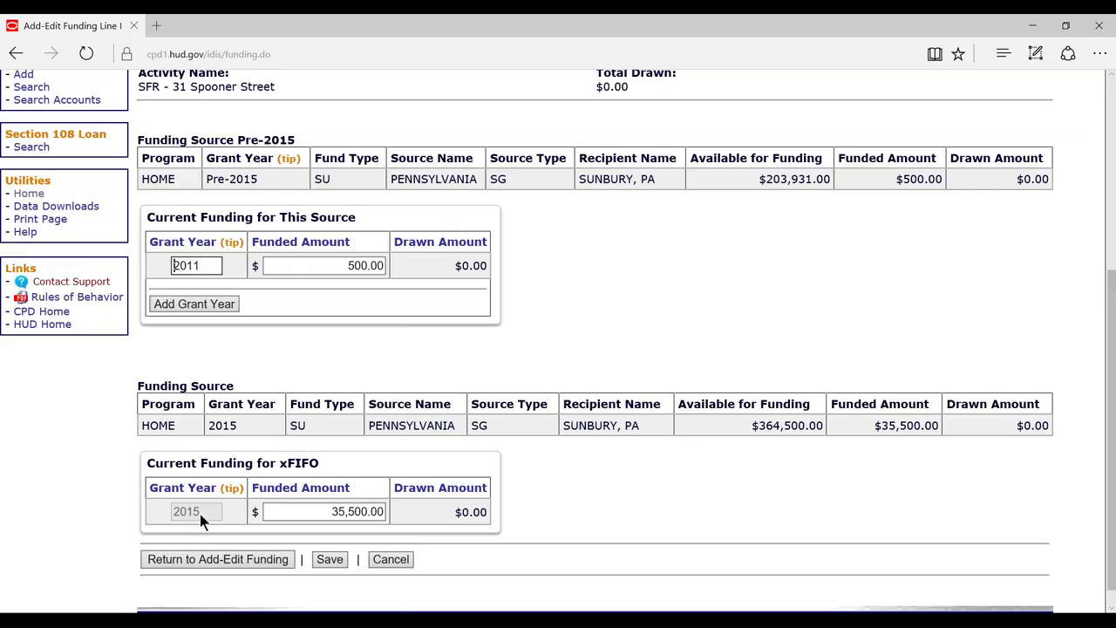
click(306, 513)
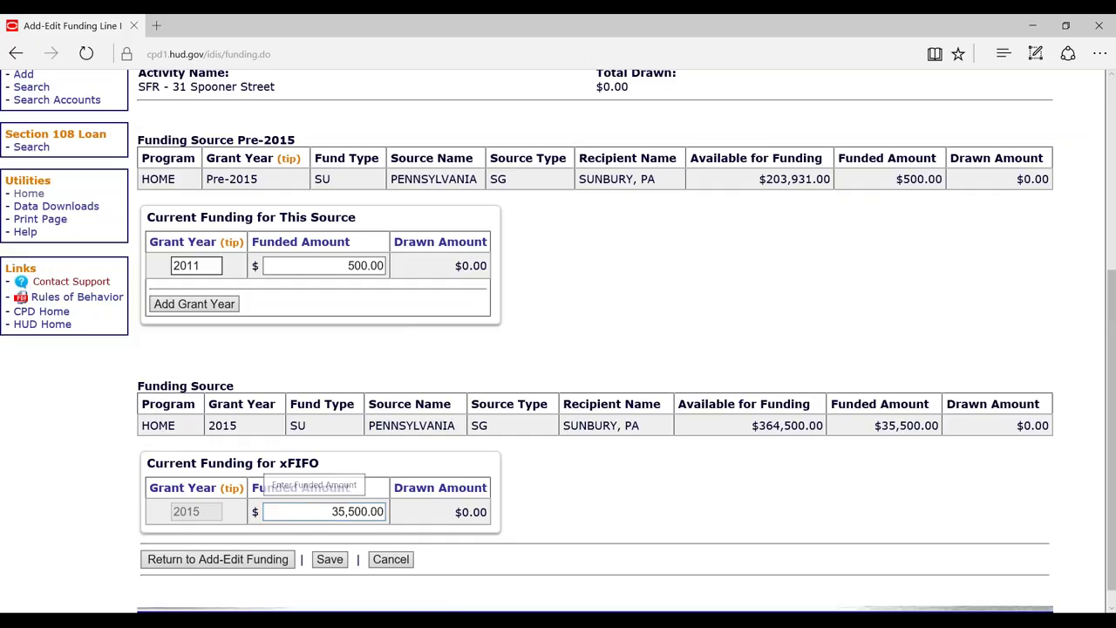
Set the grant year of the $500 Pre-2015 funding to 2014 and save the activity funding.
click(174, 265)
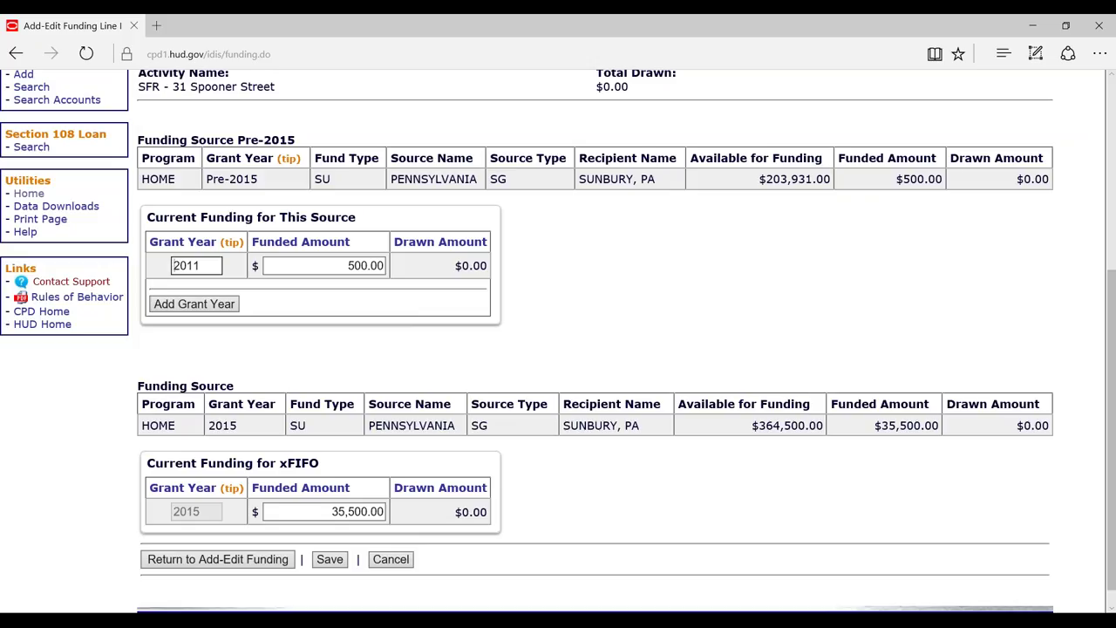
click(202, 267)
key(BackSpace)
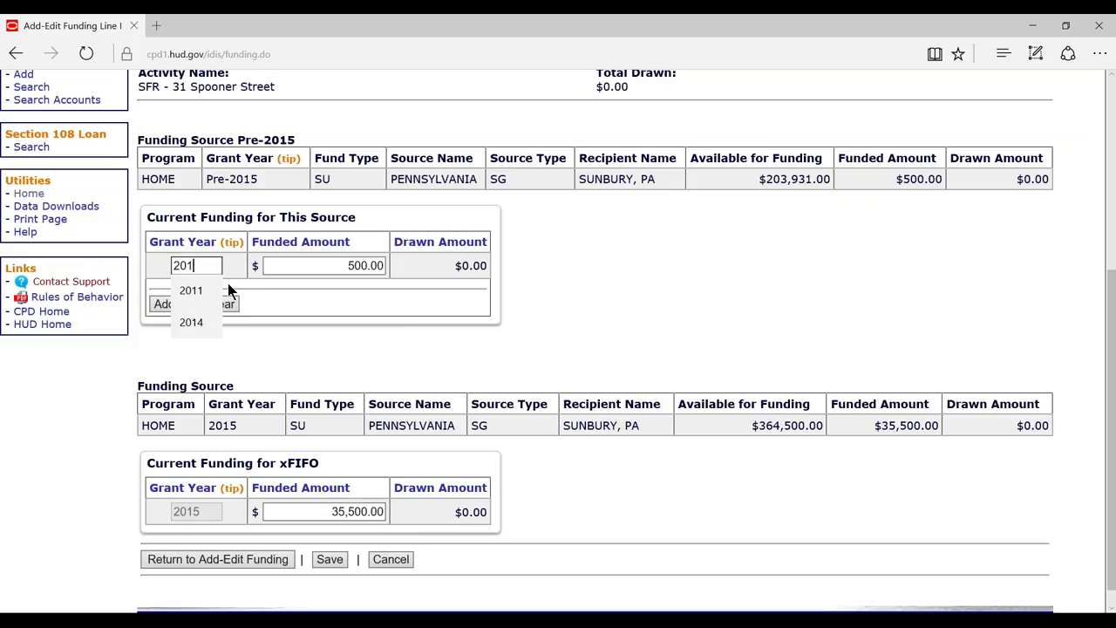
text(4)
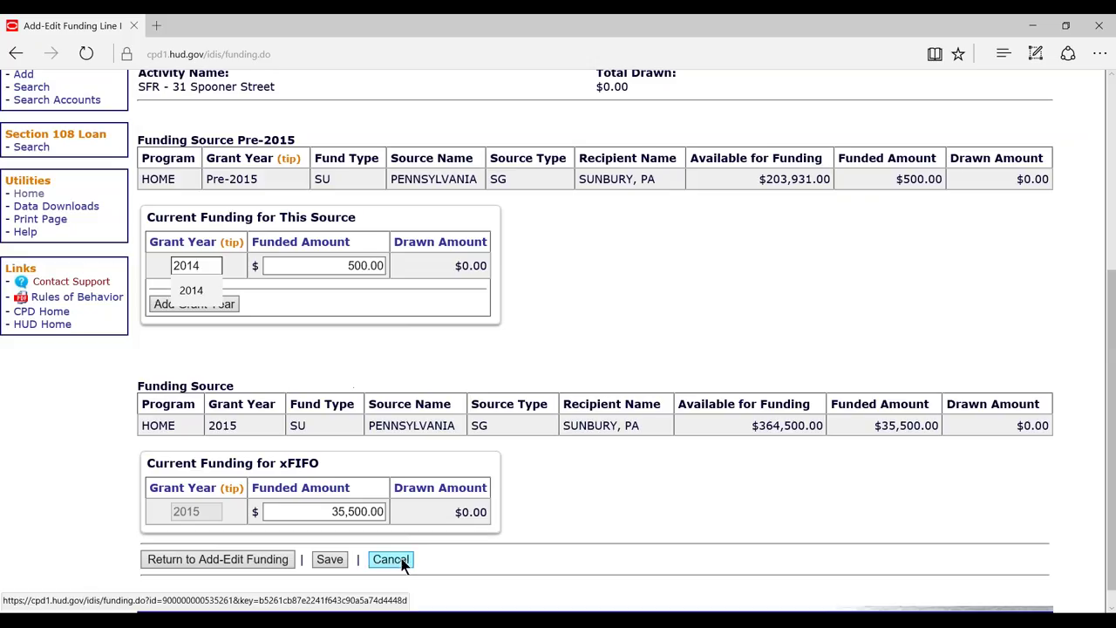
click(331, 559)
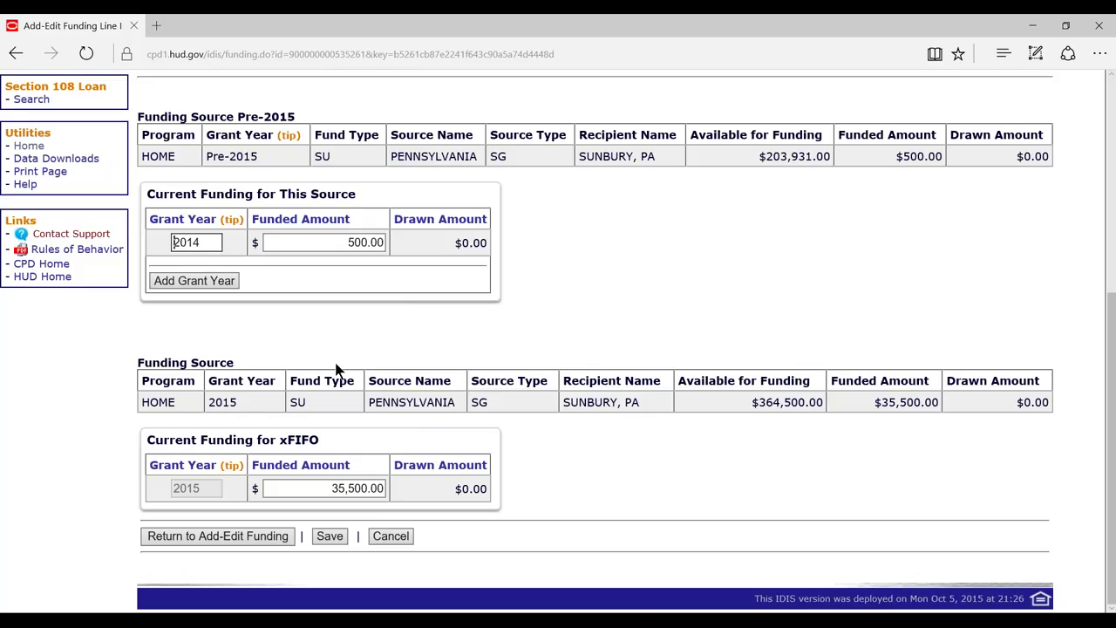
Switch to the HOME training presentation in PowerPoint, browse the slides around slide 9, and return to the full-screen slide show.
mouse_move(396, 586)
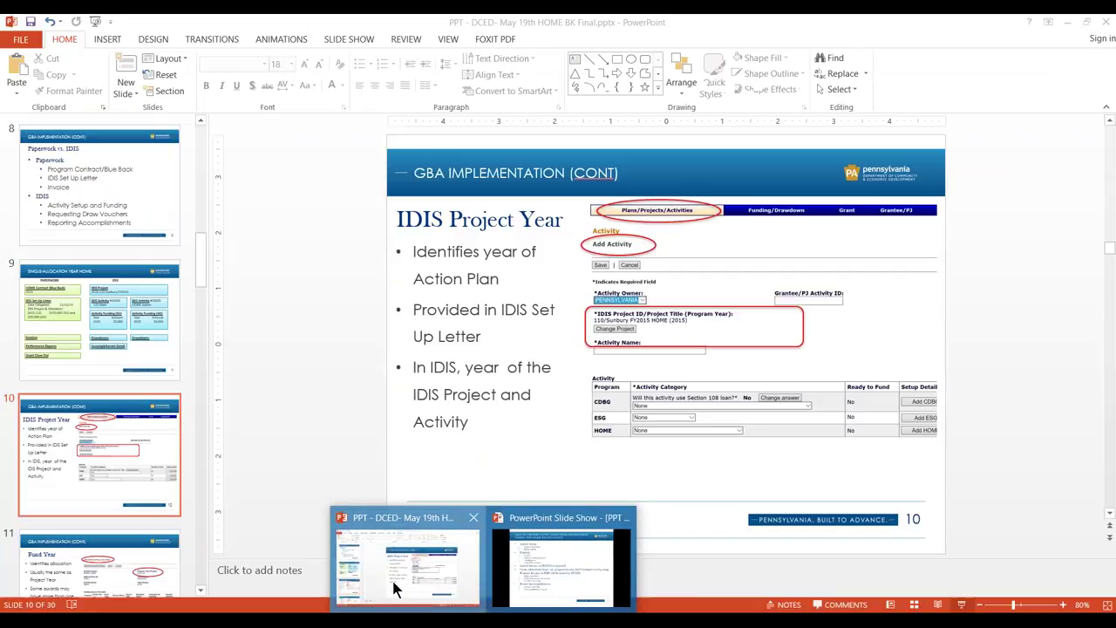
click(393, 584)
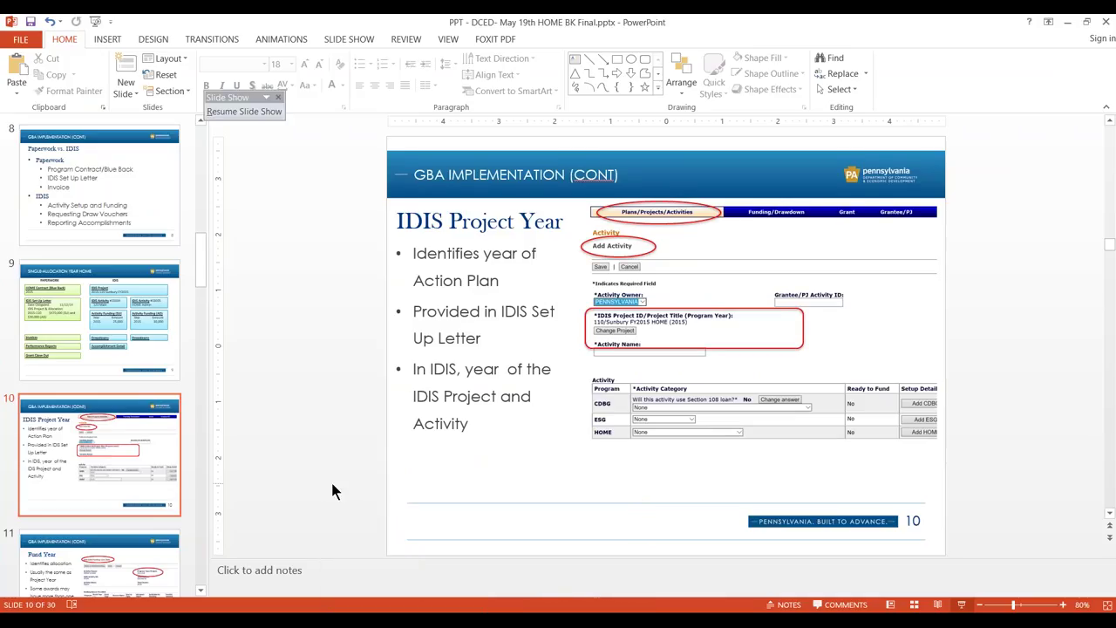
click(105, 323)
key(Up)
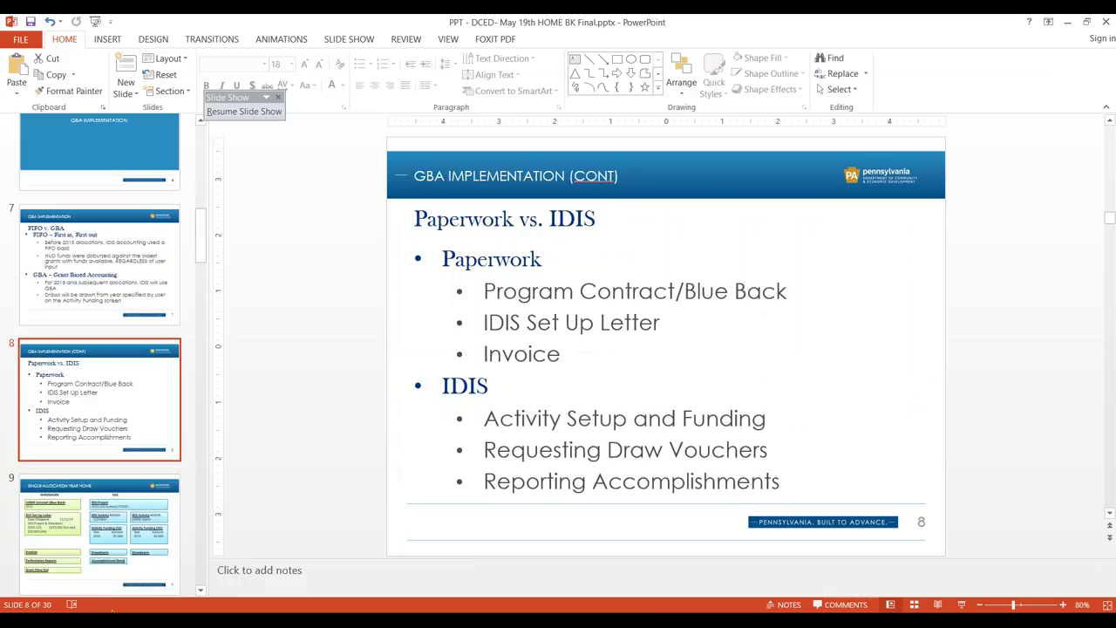
key(Down)
click(961, 604)
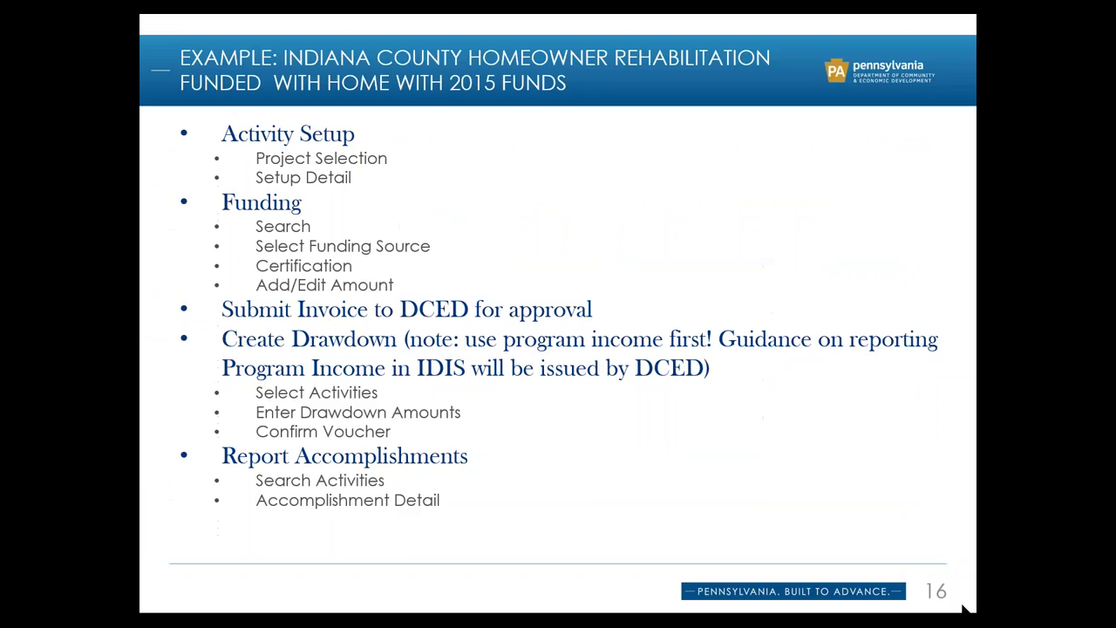